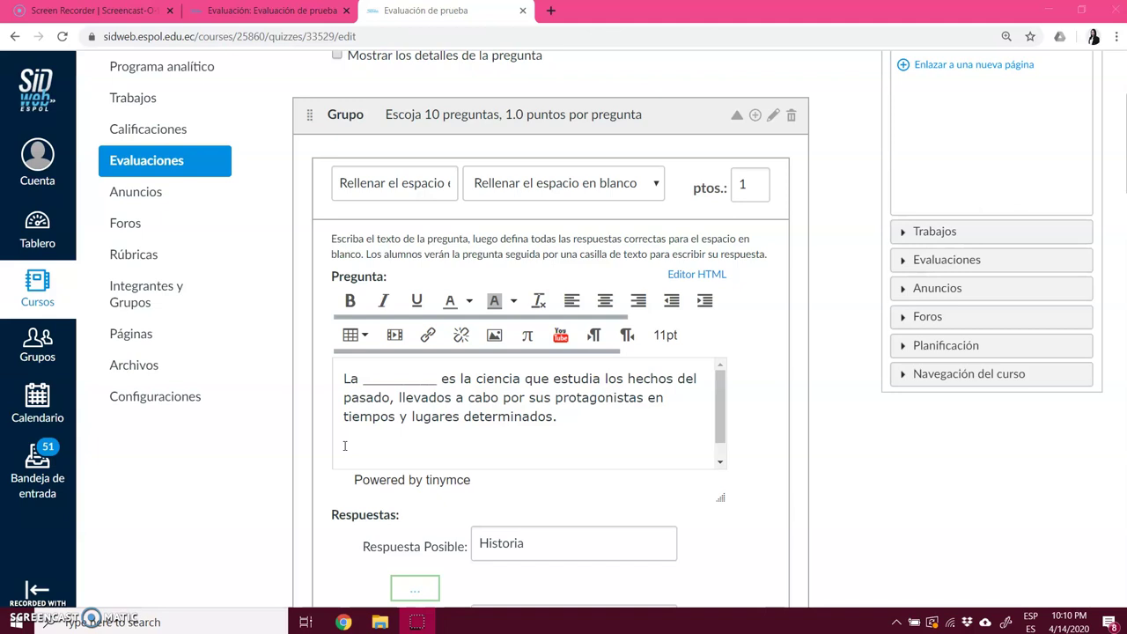
# Choose Rellenar el espacio en blanco as the question type for the question about the science of past events
pyautogui.scroll(-1, 407, 378)
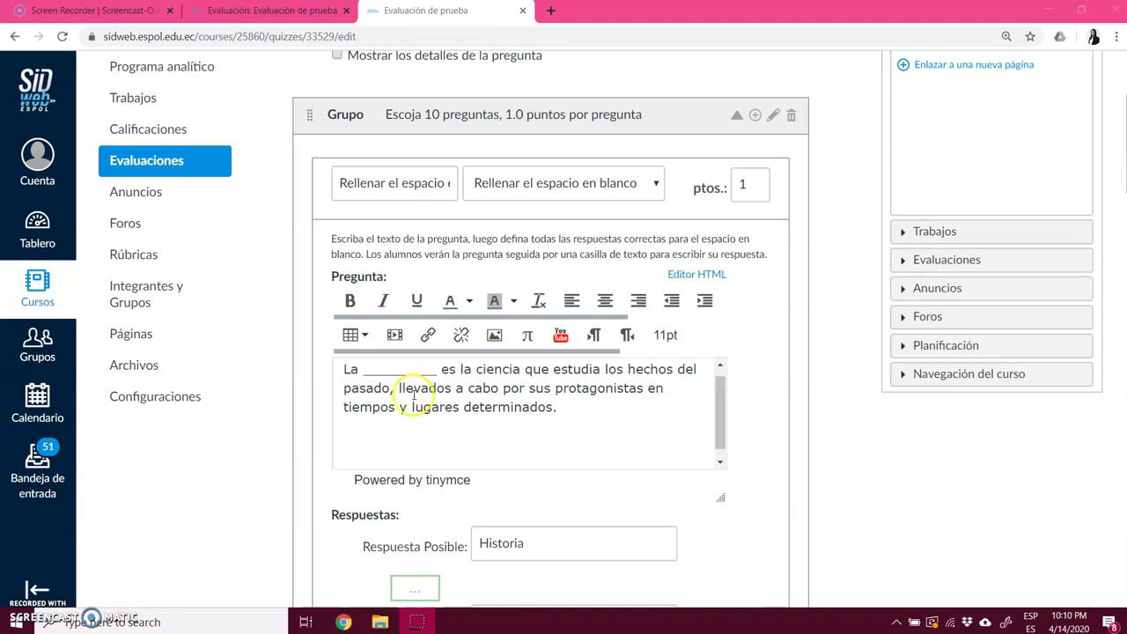
pyautogui.scroll(1, 594, 387)
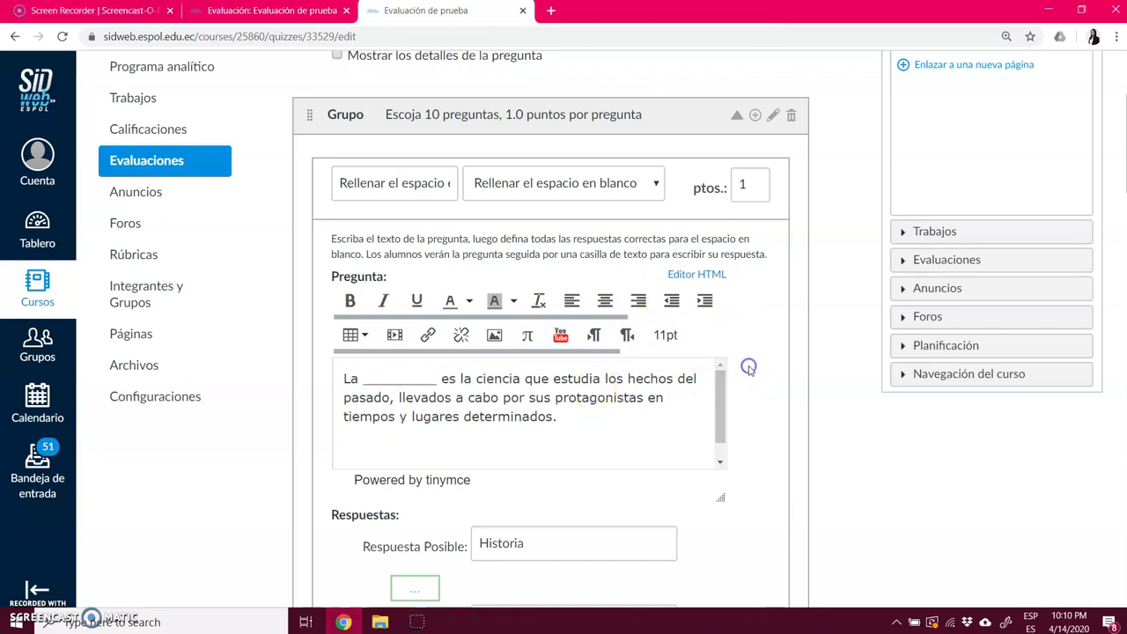
pyautogui.scroll(1, 747, 364)
pyautogui.scroll(-2, 747, 368)
pyautogui.scroll(1, 762, 224)
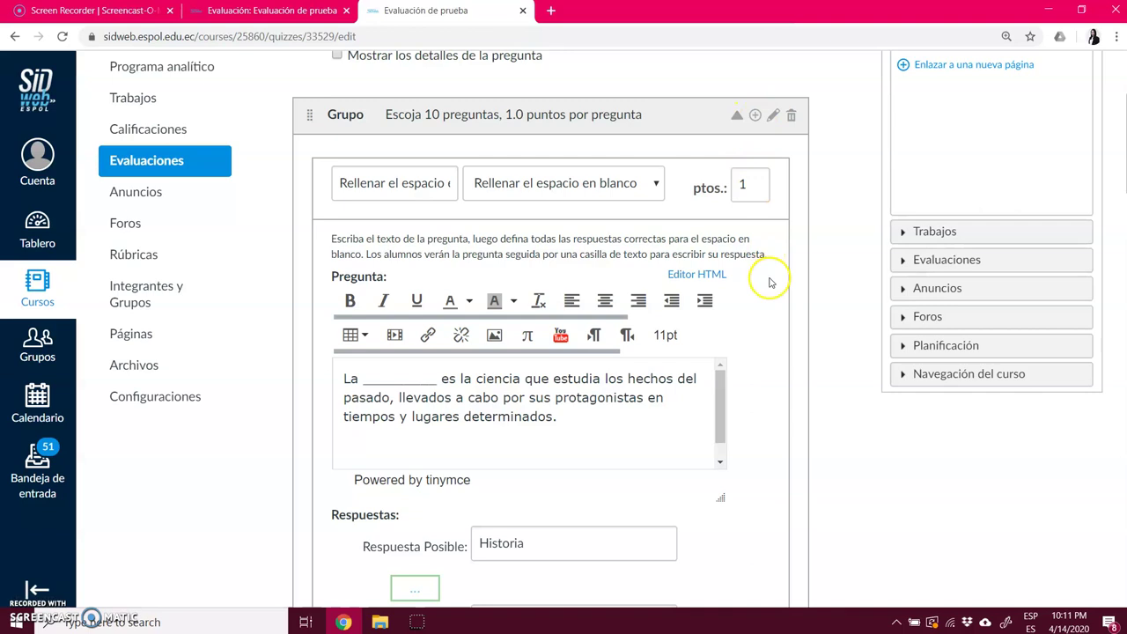
pyautogui.scroll(-1, 770, 284)
pyautogui.click(576, 121)
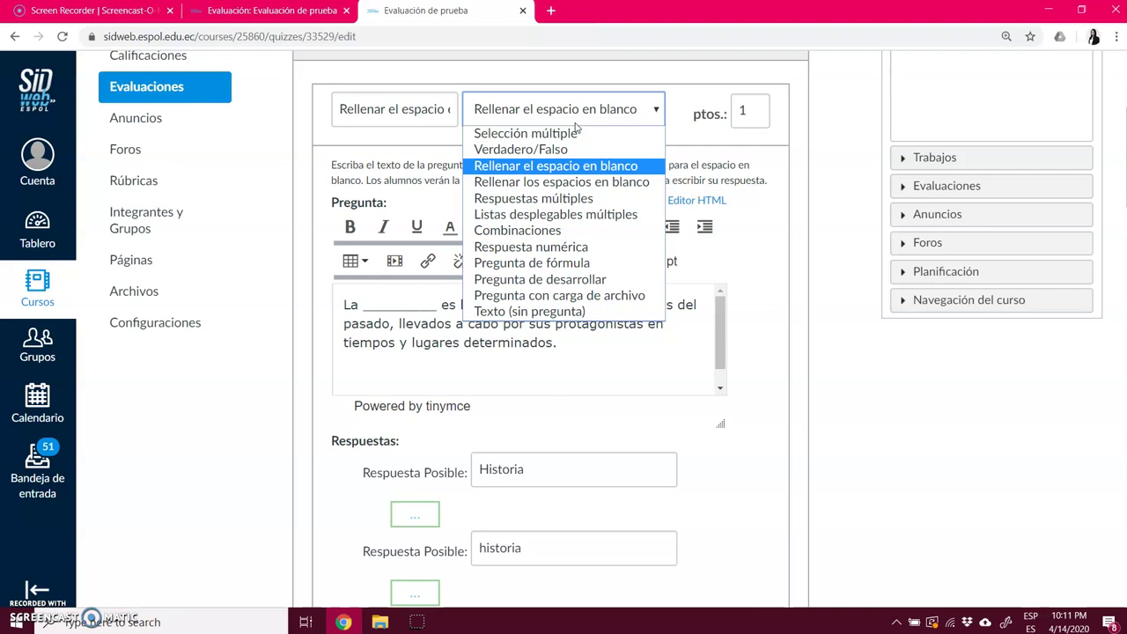
pyautogui.click(505, 168)
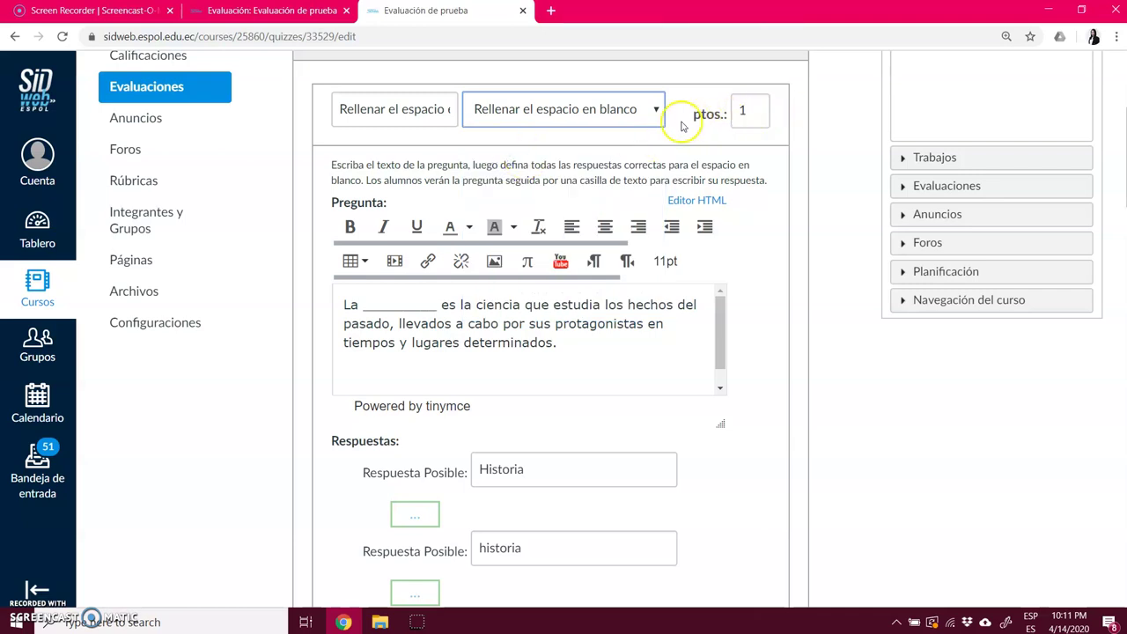
# Examine the fill-in question's name and the underscored blank that marks the missing word in its text
pyautogui.moveTo(351, 108); pyautogui.dragTo(458, 109)
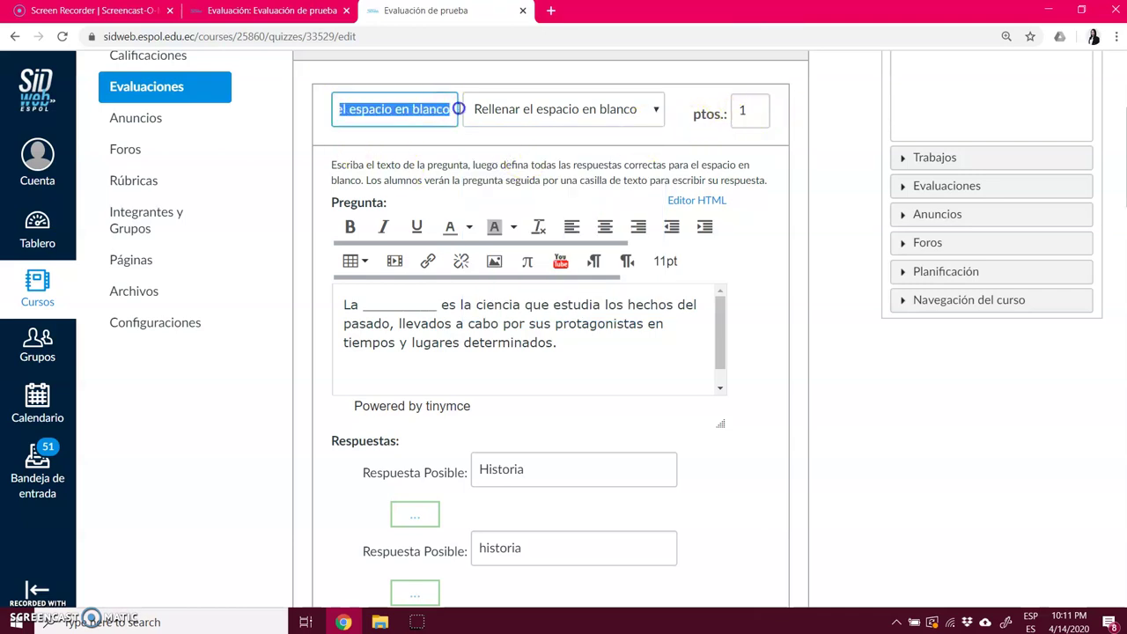
pyautogui.click(425, 141)
pyautogui.scroll(-1, 819, 220)
pyautogui.scroll(2, 814, 230)
pyautogui.scroll(-2, 775, 251)
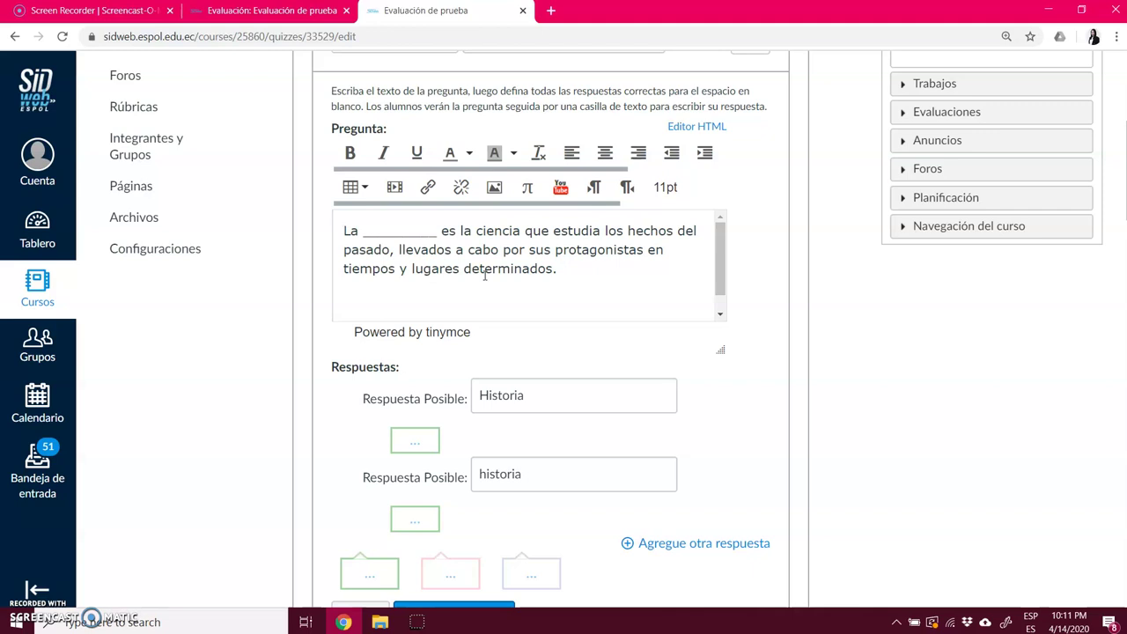
pyautogui.hotkey('alt', 'p')
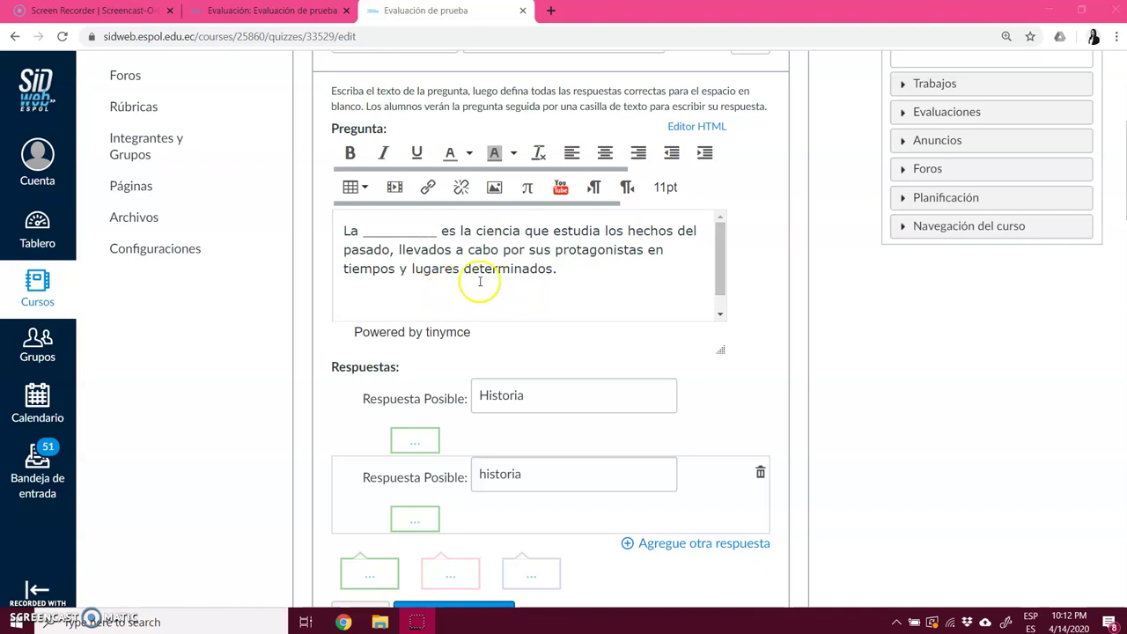
pyautogui.moveTo(366, 249)
pyautogui.mouseDown()
pyautogui.moveTo(400, 234)
pyautogui.moveTo(363, 229)
pyautogui.mouseUp()
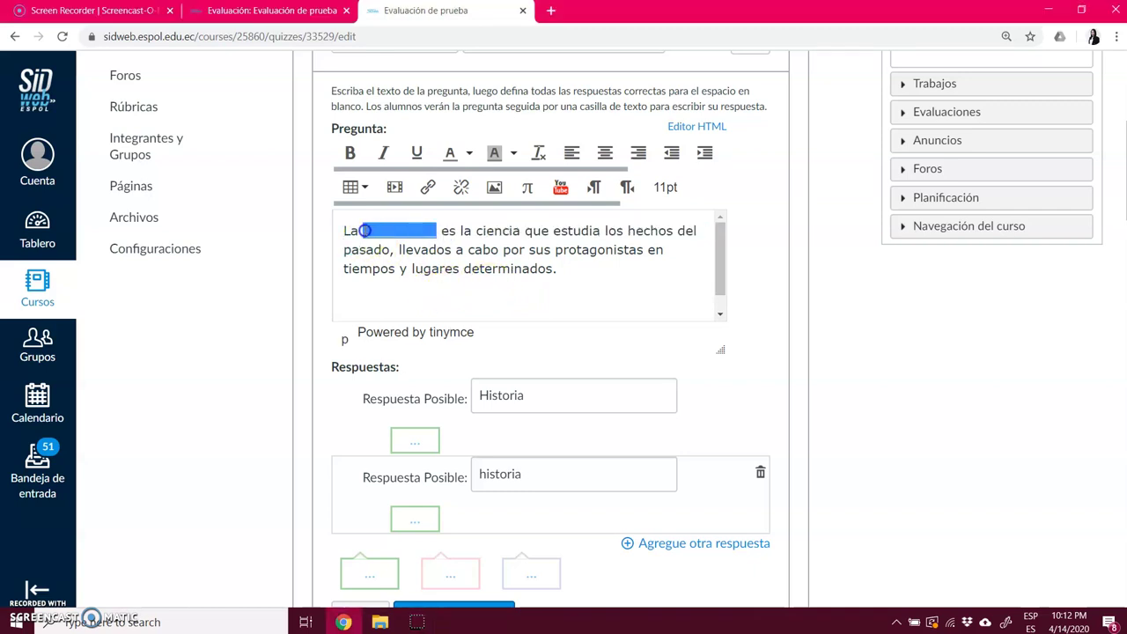
pyautogui.click(364, 230)
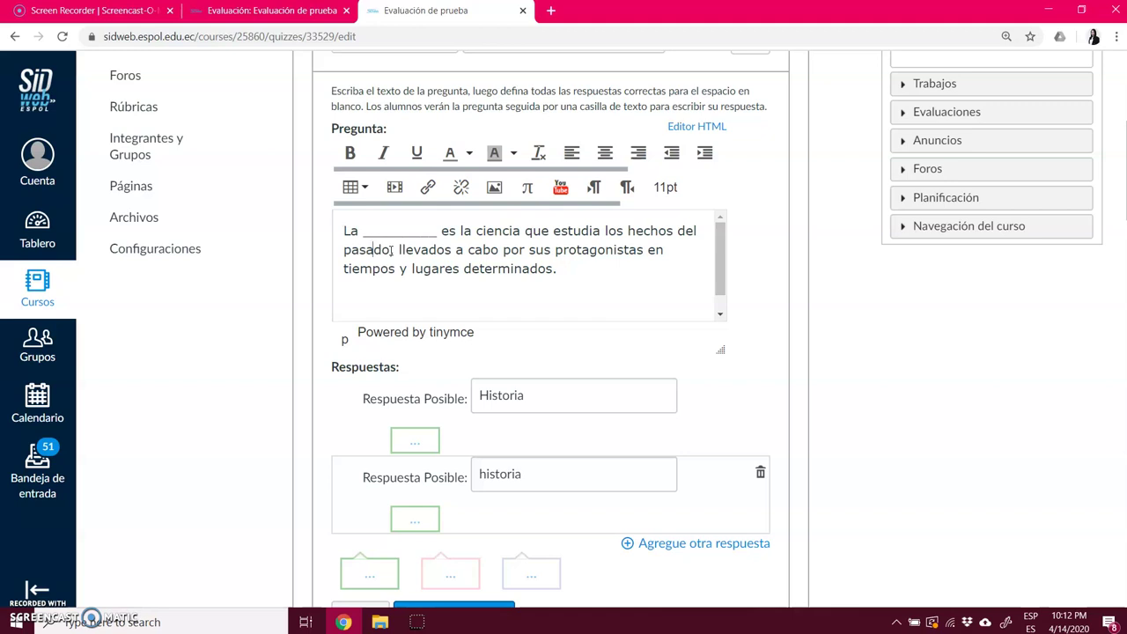
pyautogui.click(347, 338)
pyautogui.scroll(-1, 478, 290)
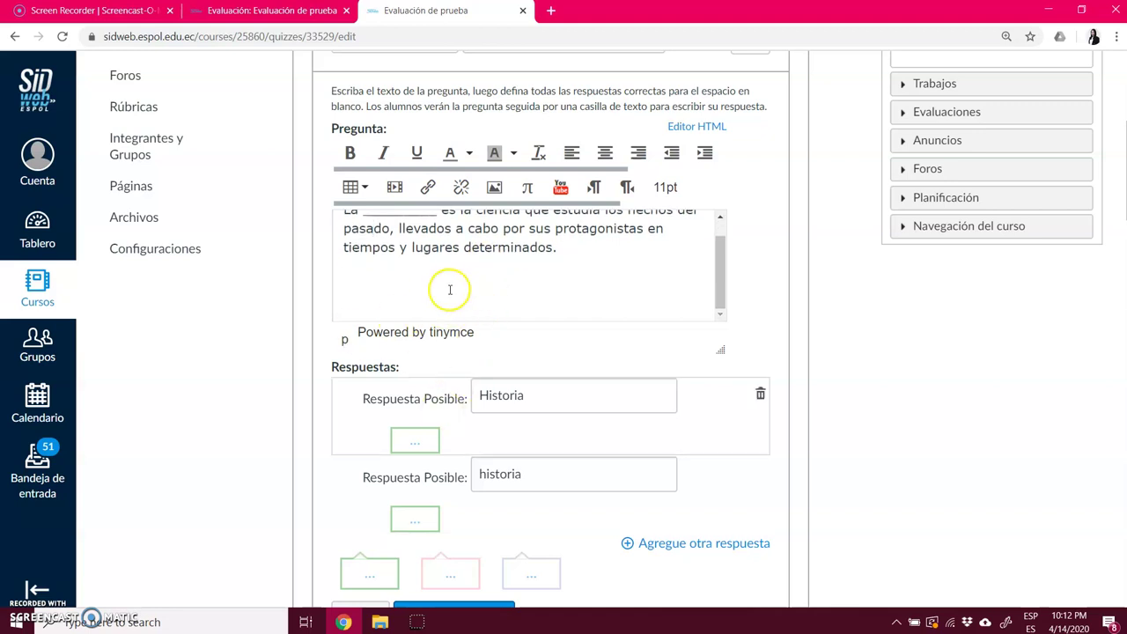
pyautogui.scroll(1, 448, 287)
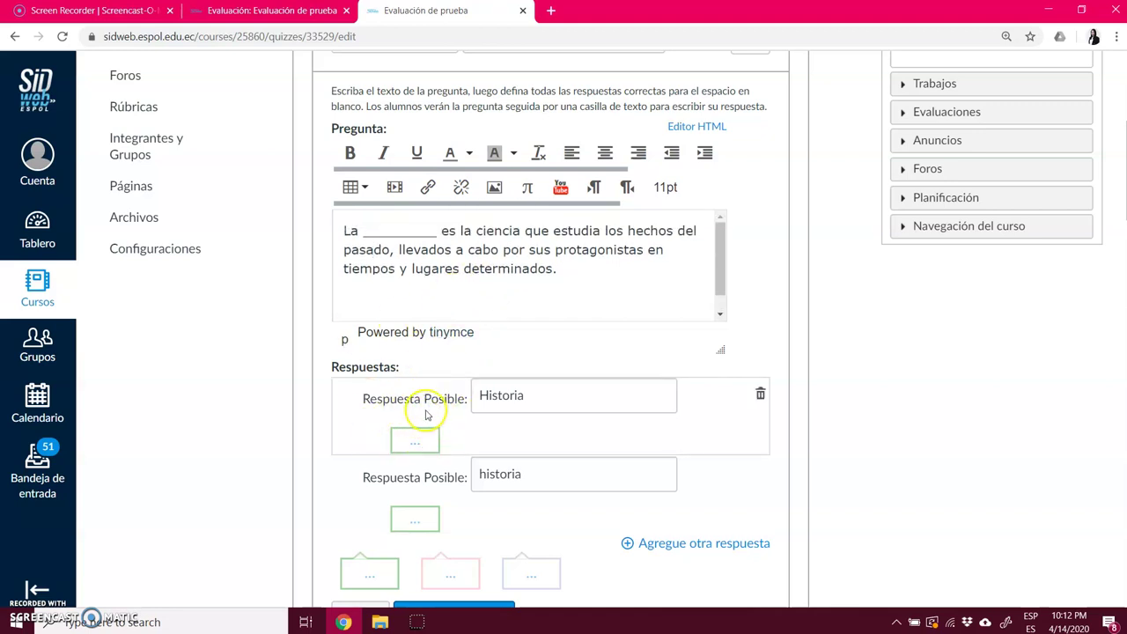
pyautogui.moveTo(364, 230); pyautogui.dragTo(432, 228)
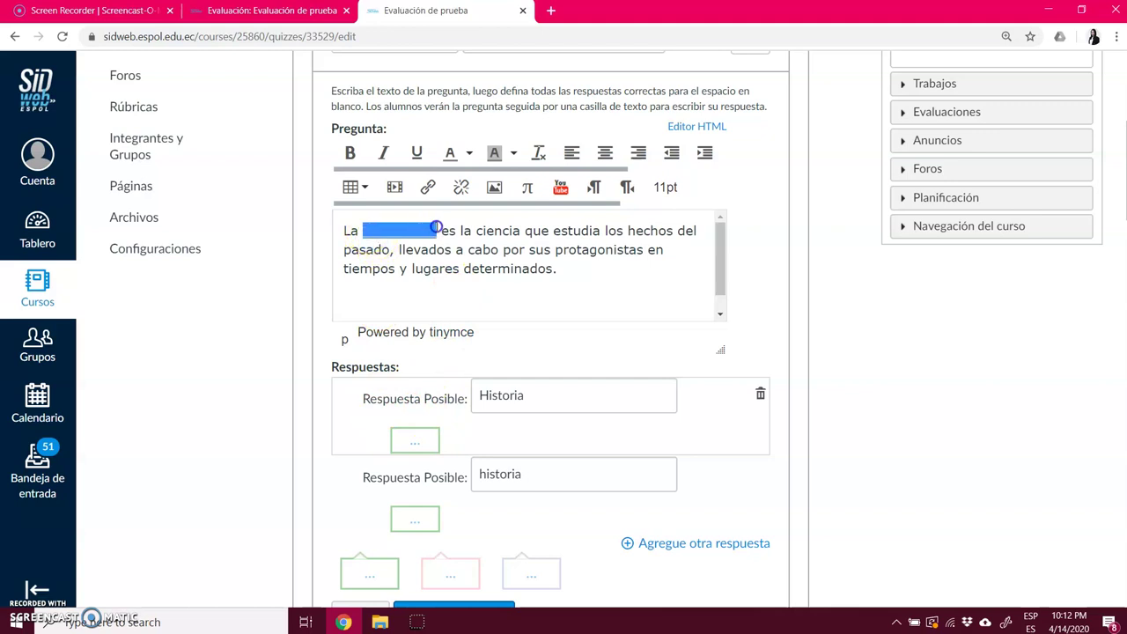
pyautogui.click(436, 241)
# Review the fill-in question's possible answers, Historia and historia, and the options below them
pyautogui.click(526, 399)
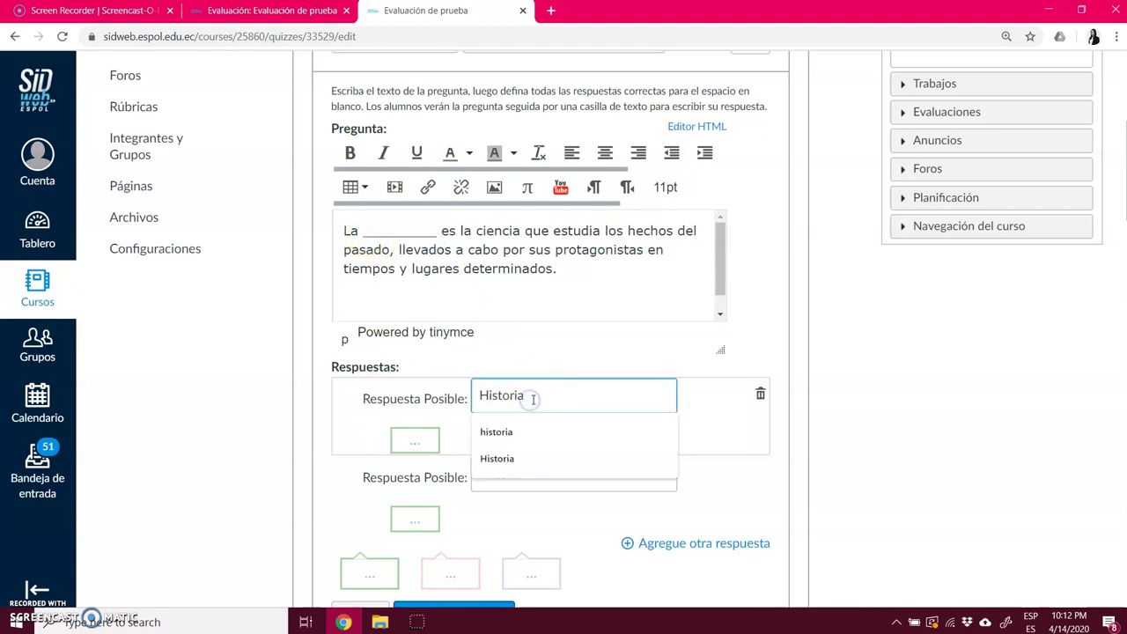
pyautogui.click(586, 367)
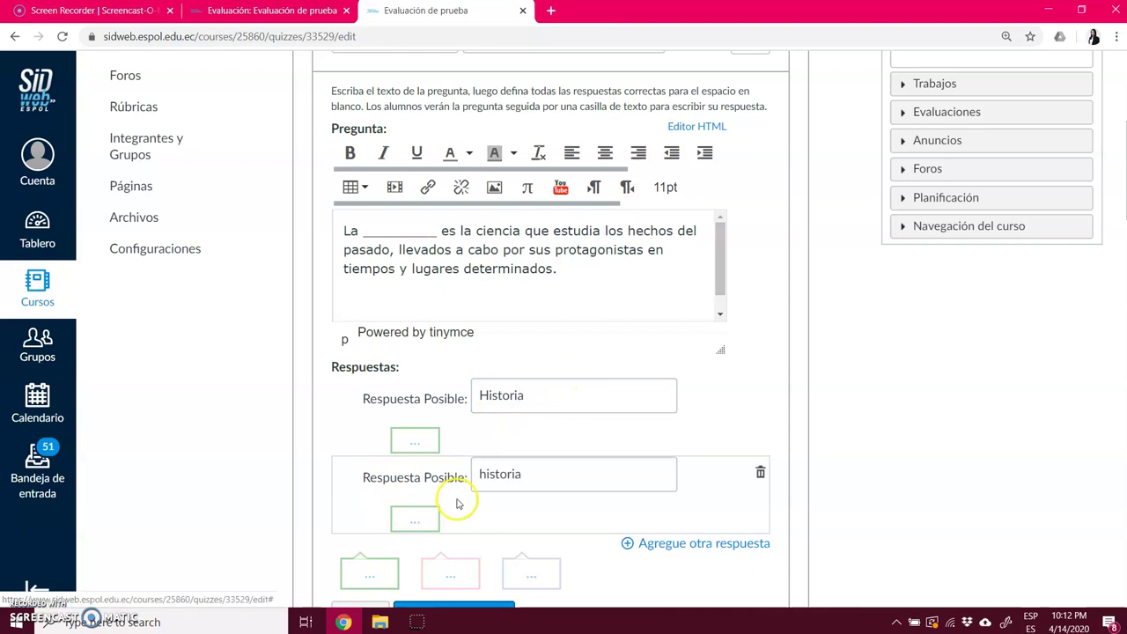
pyautogui.click(494, 471)
pyautogui.scroll(-2, 555, 552)
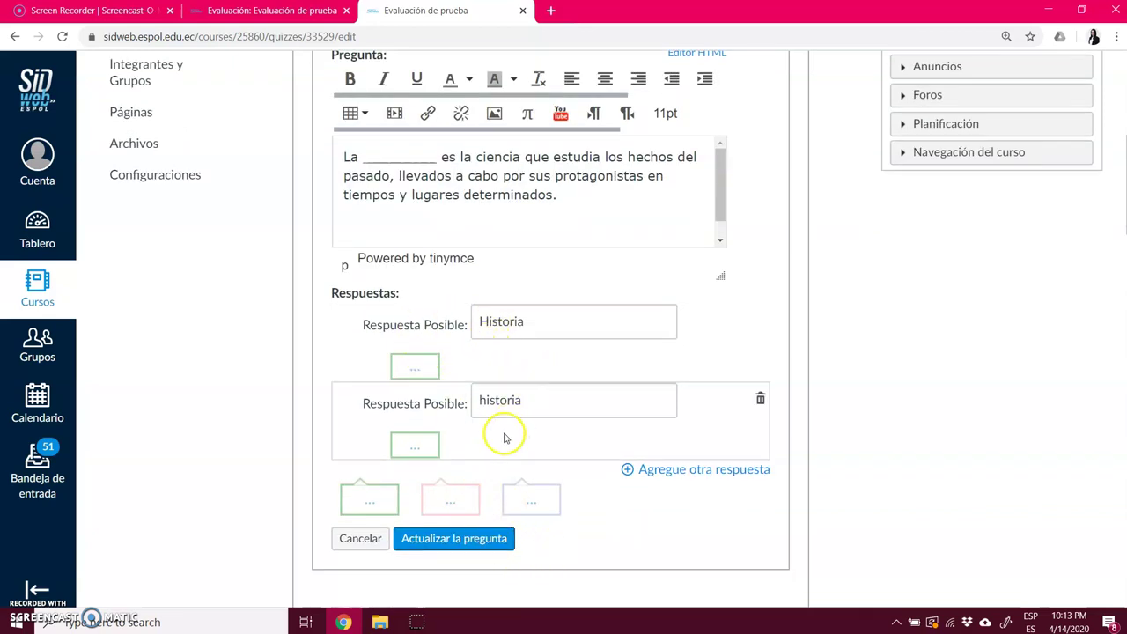
pyautogui.click(460, 535)
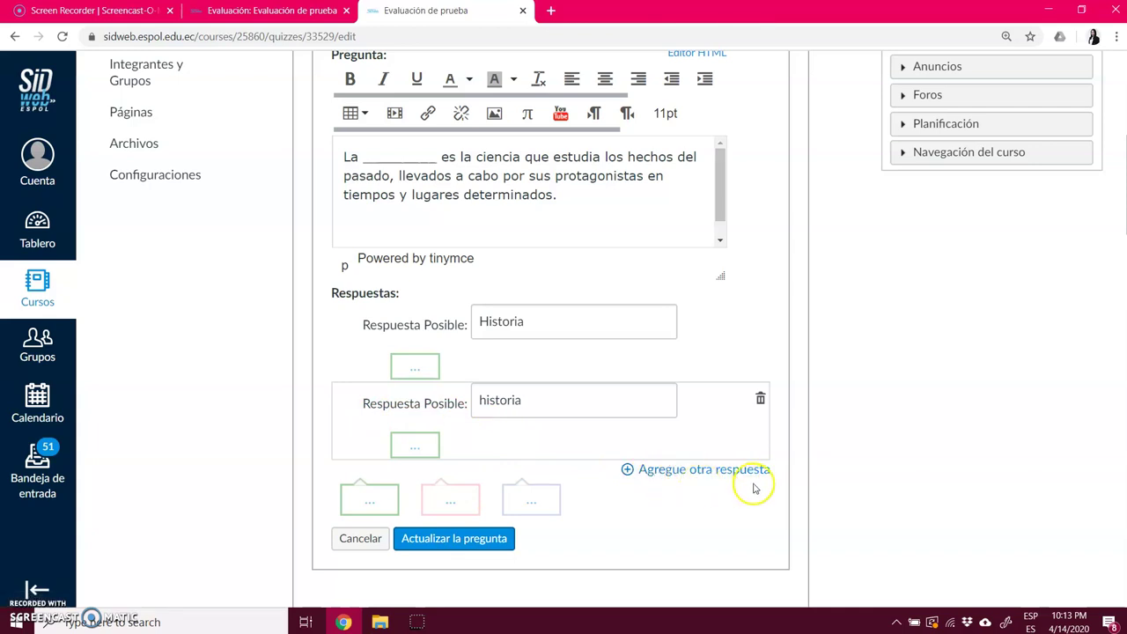
# Open the Respuesta numérica question about the circle's radius for editing and check its question type
pyautogui.scroll(1, 753, 491)
pyautogui.scroll(1, 755, 479)
pyautogui.scroll(-4, 770, 414)
pyautogui.scroll(-5, 781, 371)
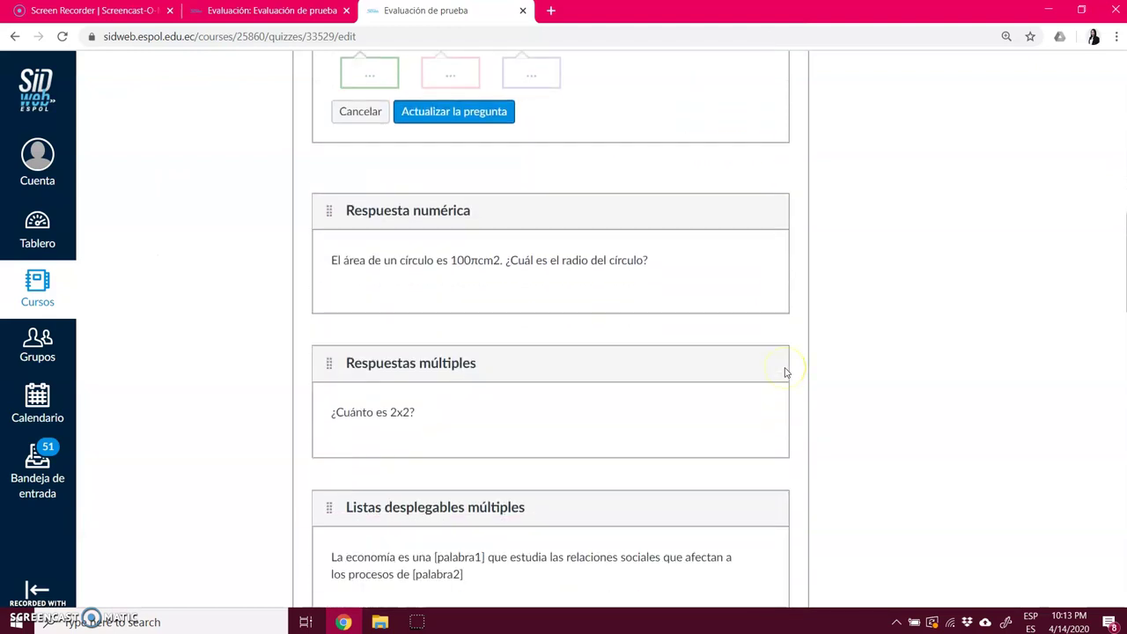
pyautogui.click(750, 151)
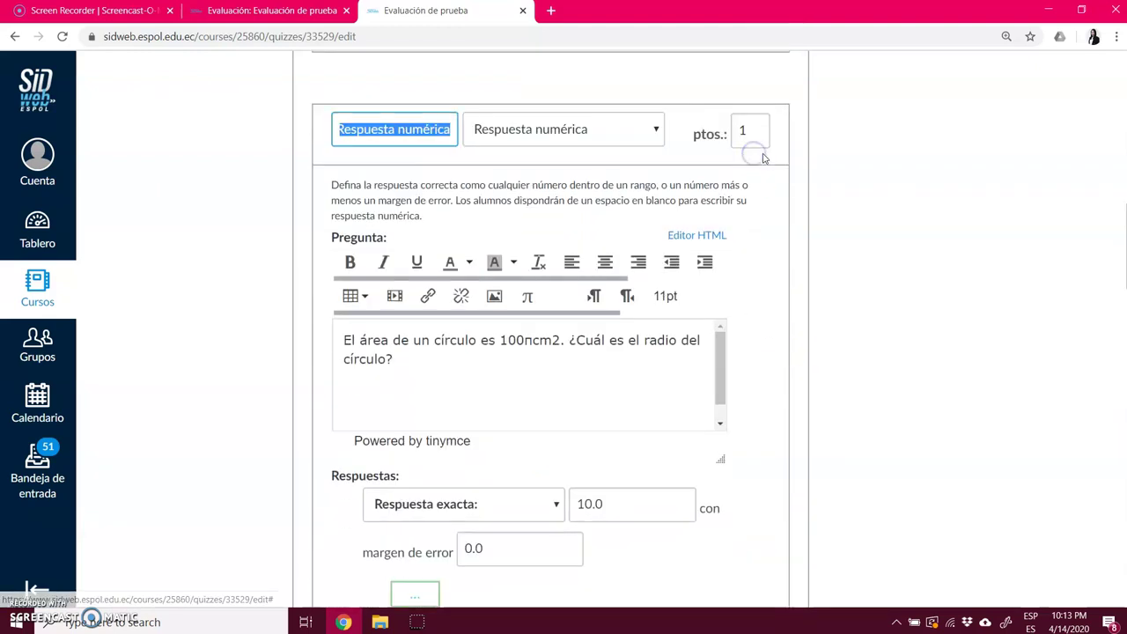
pyautogui.click(573, 143)
pyautogui.click(579, 126)
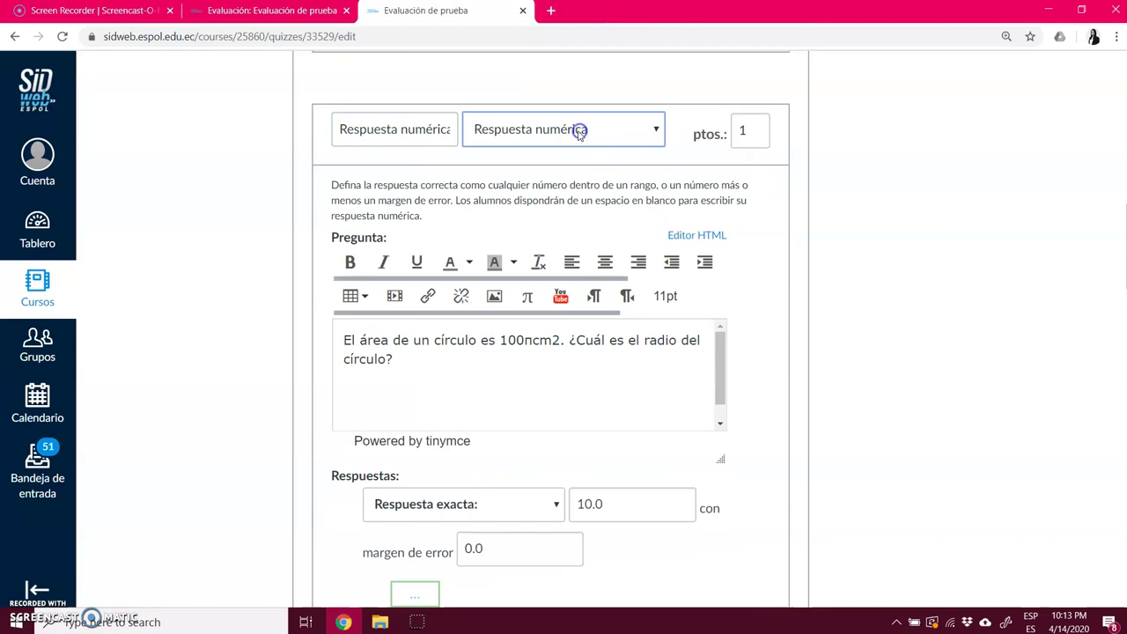
# Keep Respuesta exacta as the answer type for the circle's radius question and update the question
pyautogui.scroll(-1, 406, 220)
pyautogui.scroll(-1, 779, 260)
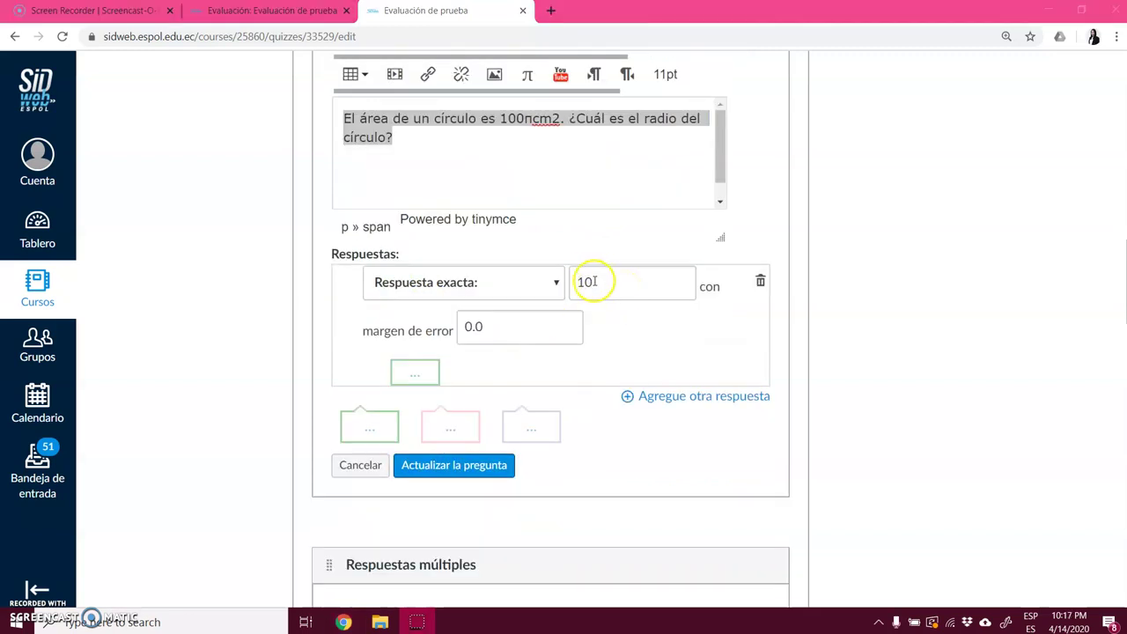
pyautogui.click(583, 282)
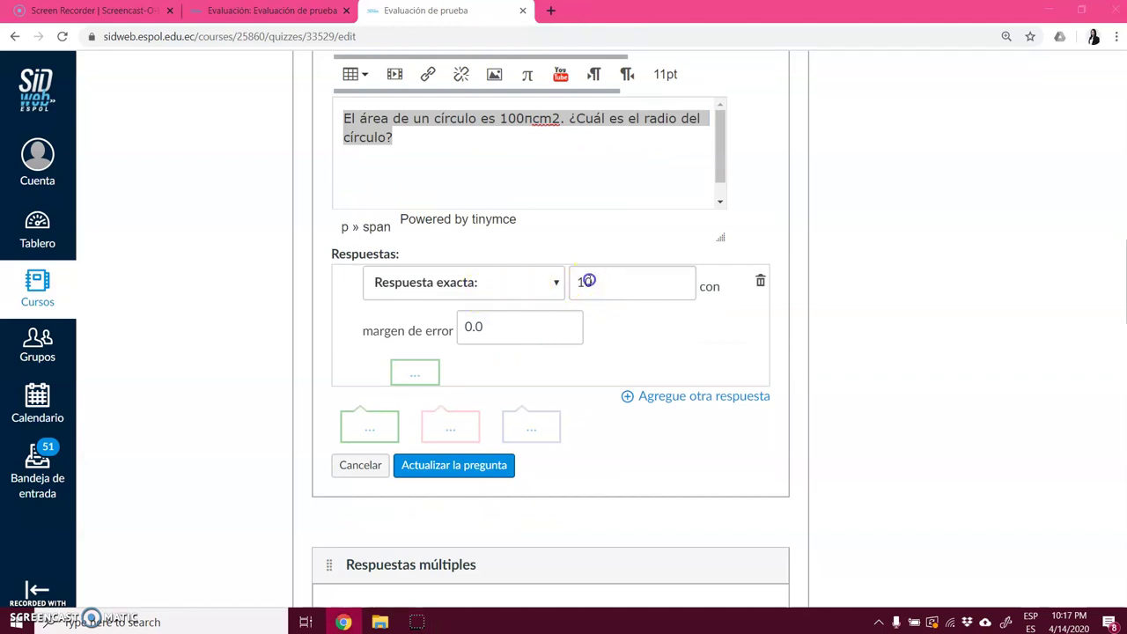
pyautogui.click(514, 293)
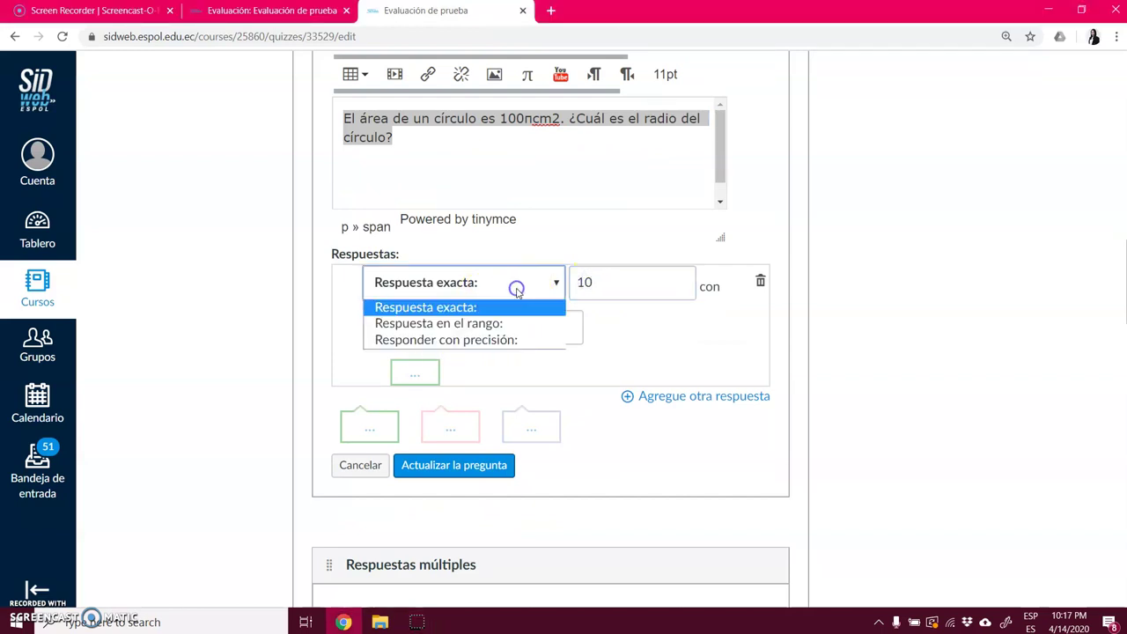
pyautogui.moveTo(499, 296)
pyautogui.mouseDown()
pyautogui.moveTo(460, 330)
pyautogui.moveTo(482, 289)
pyautogui.mouseUp()
pyautogui.click(481, 289)
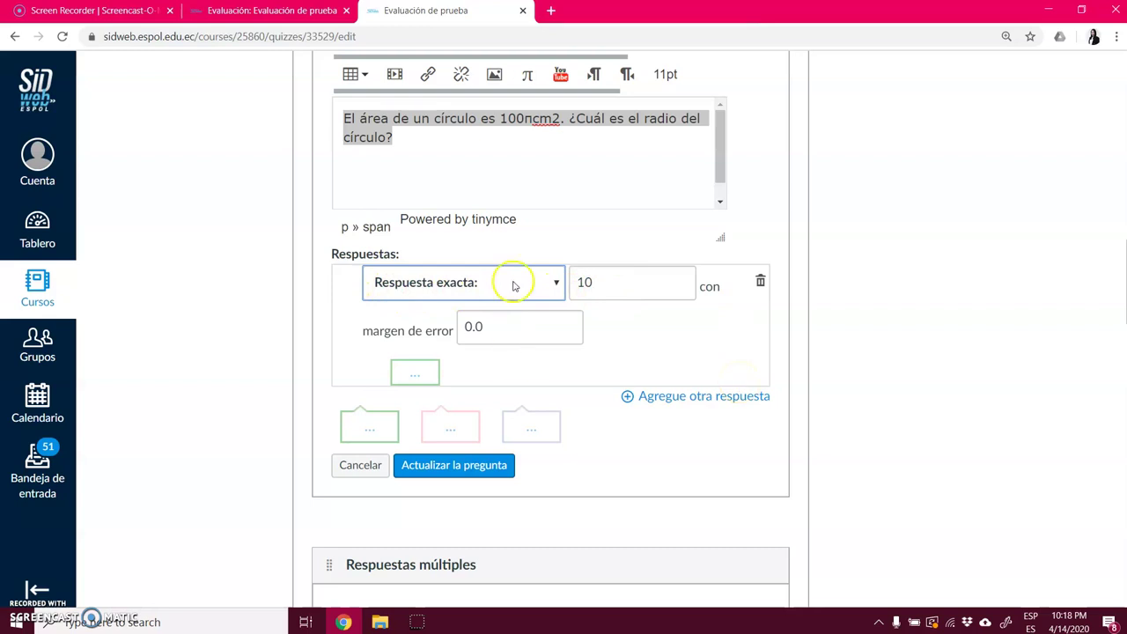
pyautogui.click(437, 465)
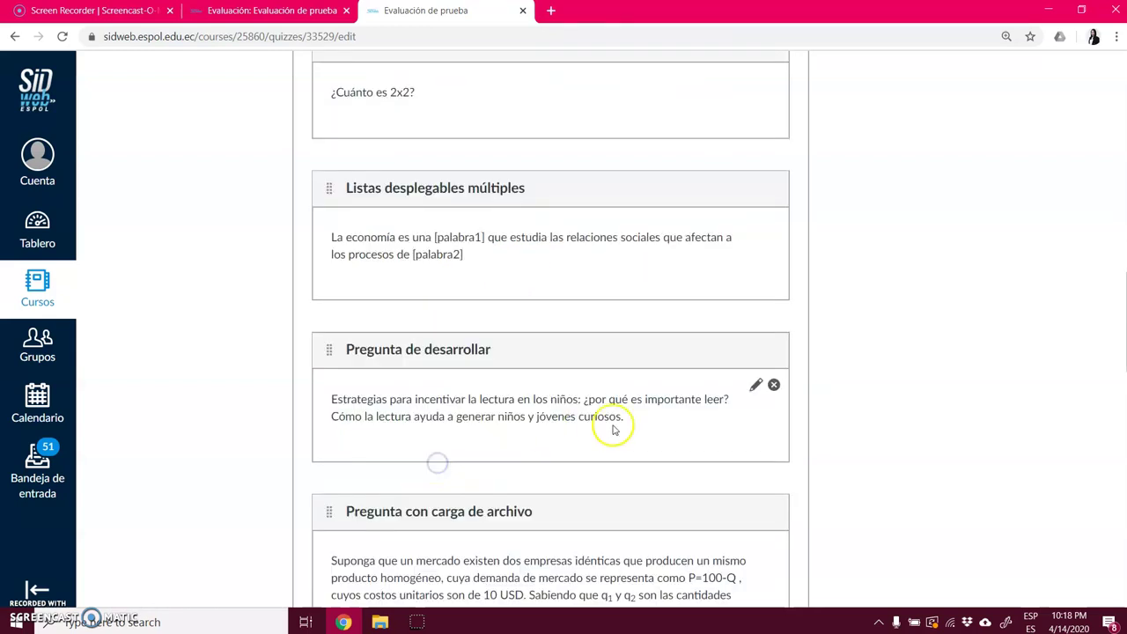
# Open the question "¿Cuánto es 2x2?" for editing and keep its type as Respuestas múltiples
pyautogui.scroll(2, 702, 295)
pyautogui.scroll(-1, 703, 303)
pyautogui.scroll(1, 703, 309)
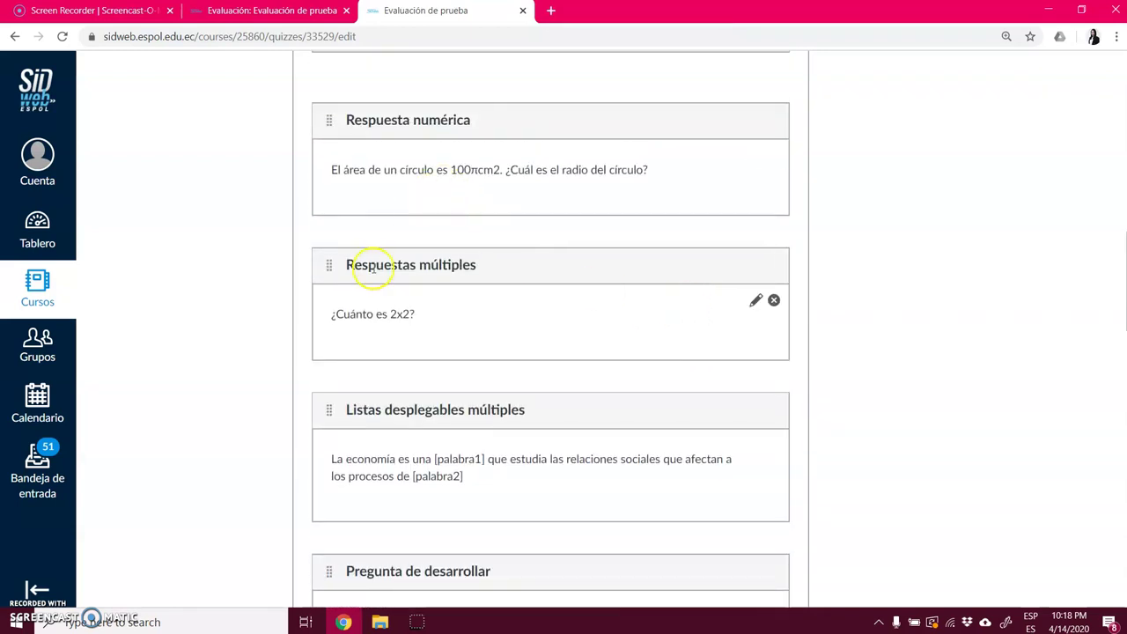
pyautogui.click(754, 302)
pyautogui.click(573, 273)
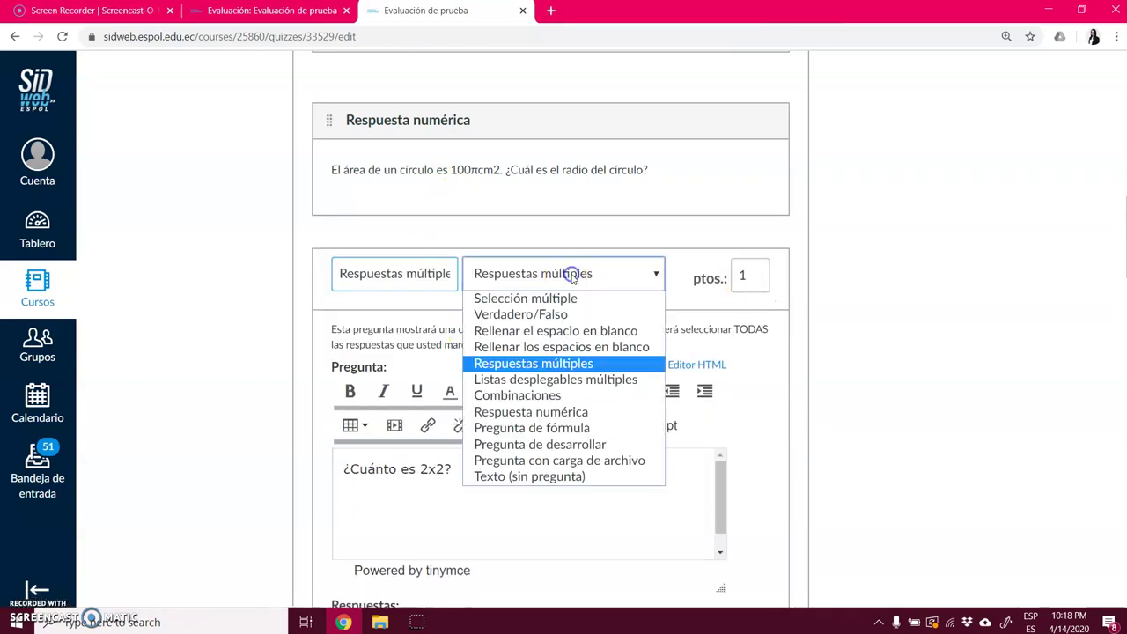
pyautogui.click(556, 364)
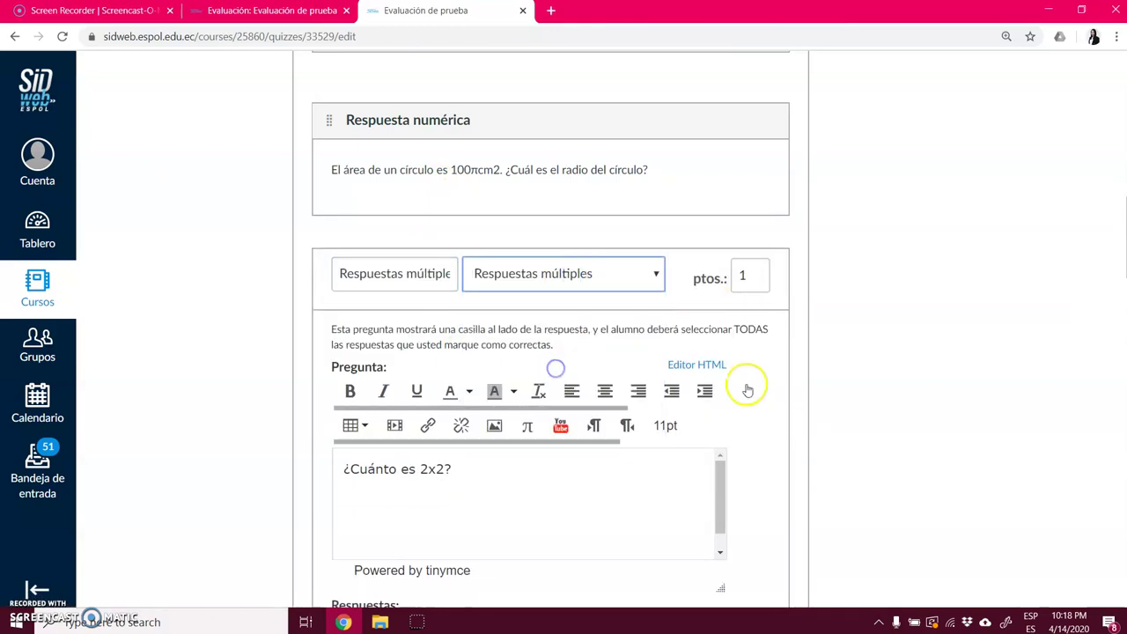
# Examine the 2x2 question's answer options and which of them are marked as correct or only possible
pyautogui.scroll(-2, 820, 383)
pyautogui.scroll(-1, 821, 385)
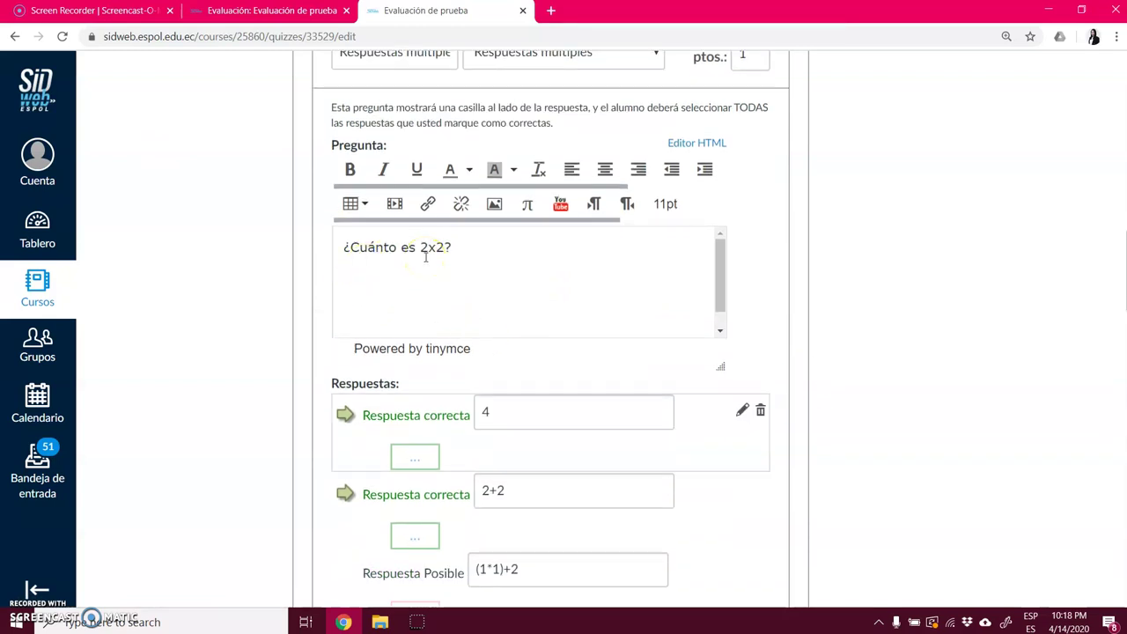
pyautogui.scroll(-1, 667, 285)
pyautogui.scroll(-2, 780, 272)
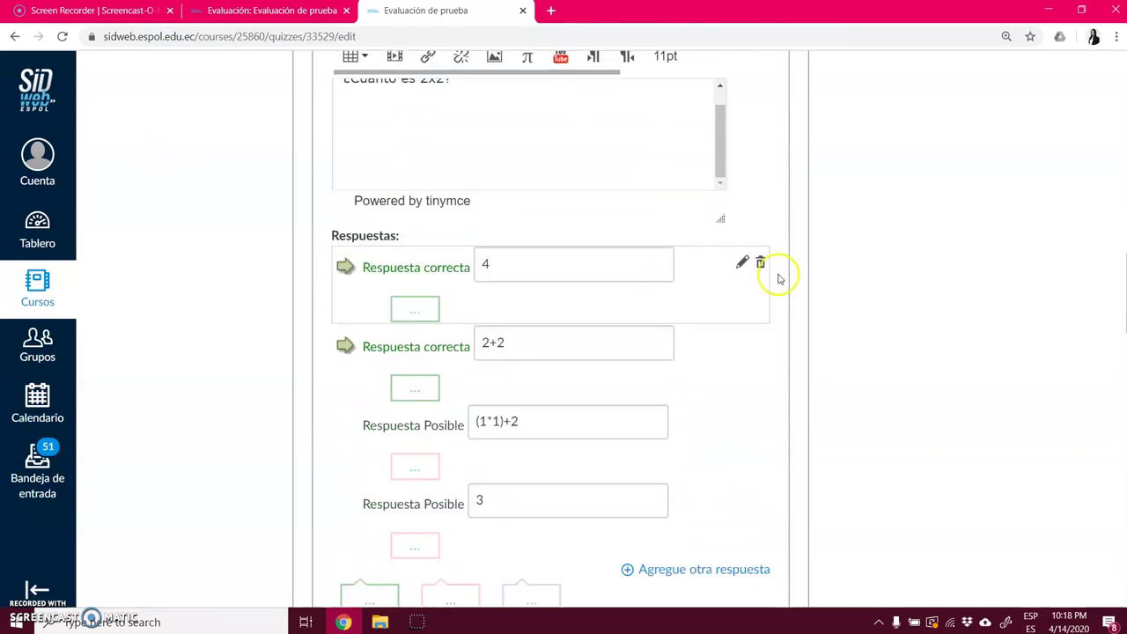
pyautogui.scroll(-1, 778, 279)
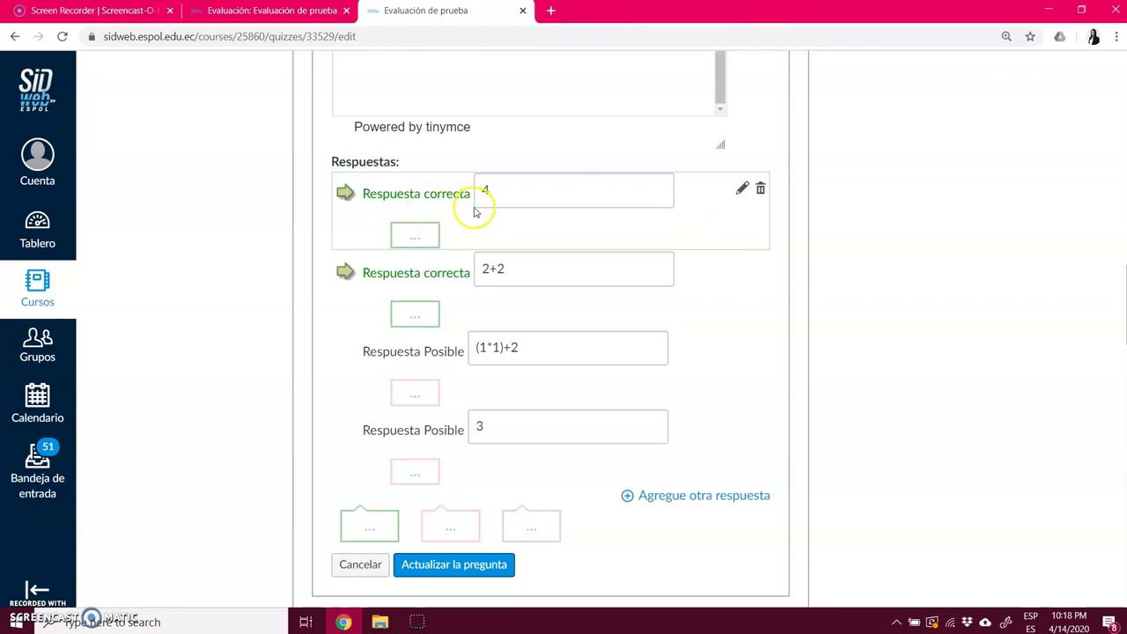
pyautogui.scroll(1, 470, 212)
pyautogui.scroll(1, 406, 159)
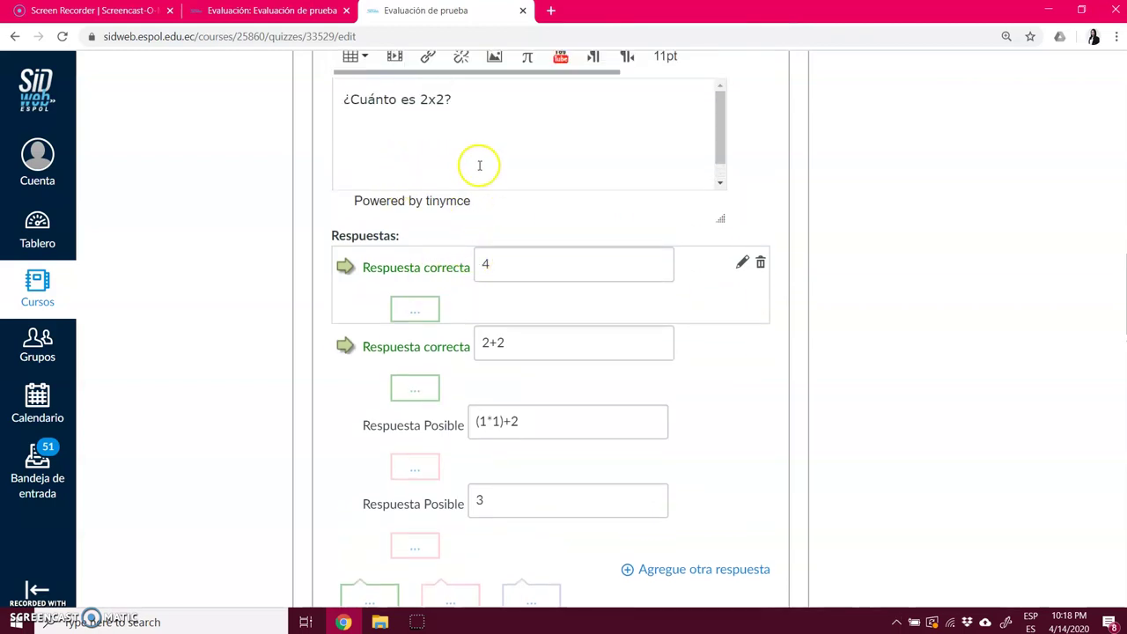
pyautogui.click(492, 269)
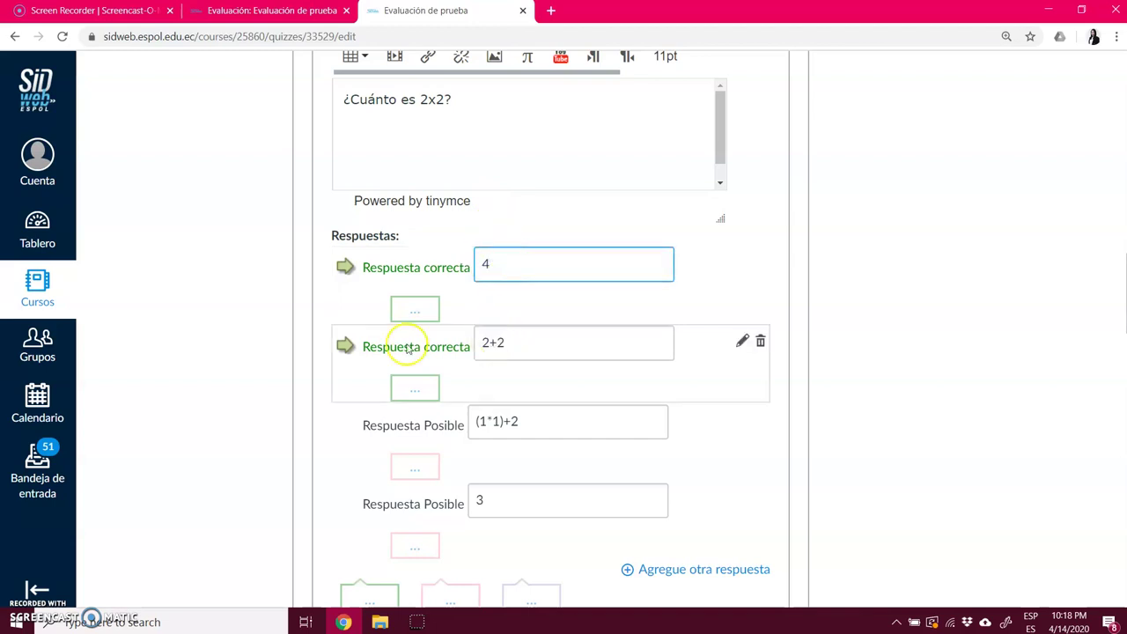
pyautogui.click(514, 343)
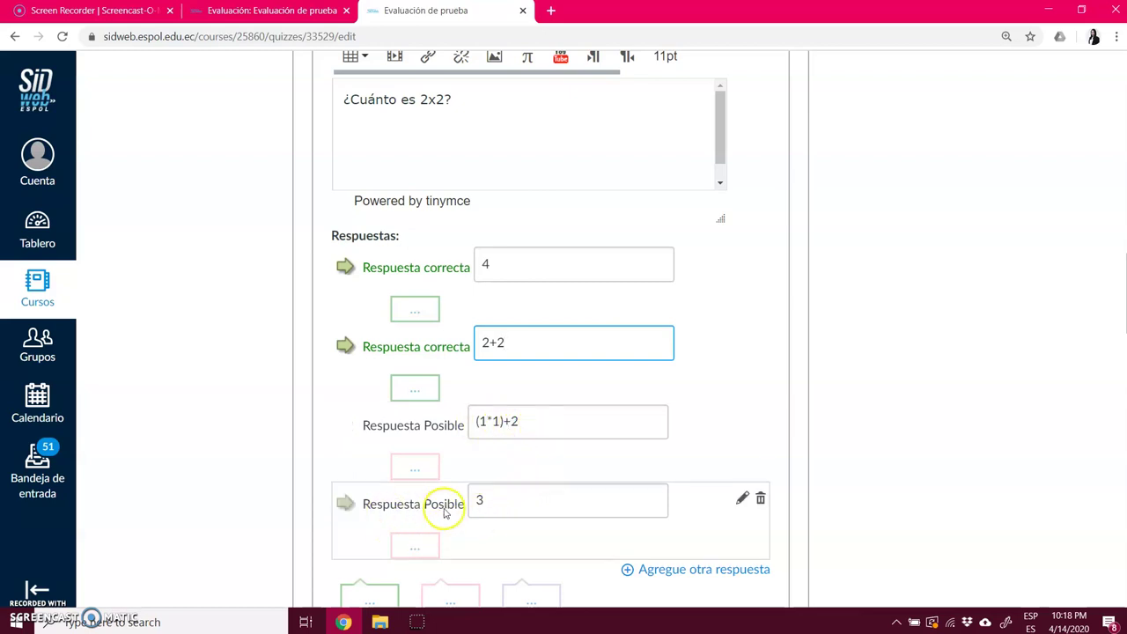
pyautogui.click(486, 500)
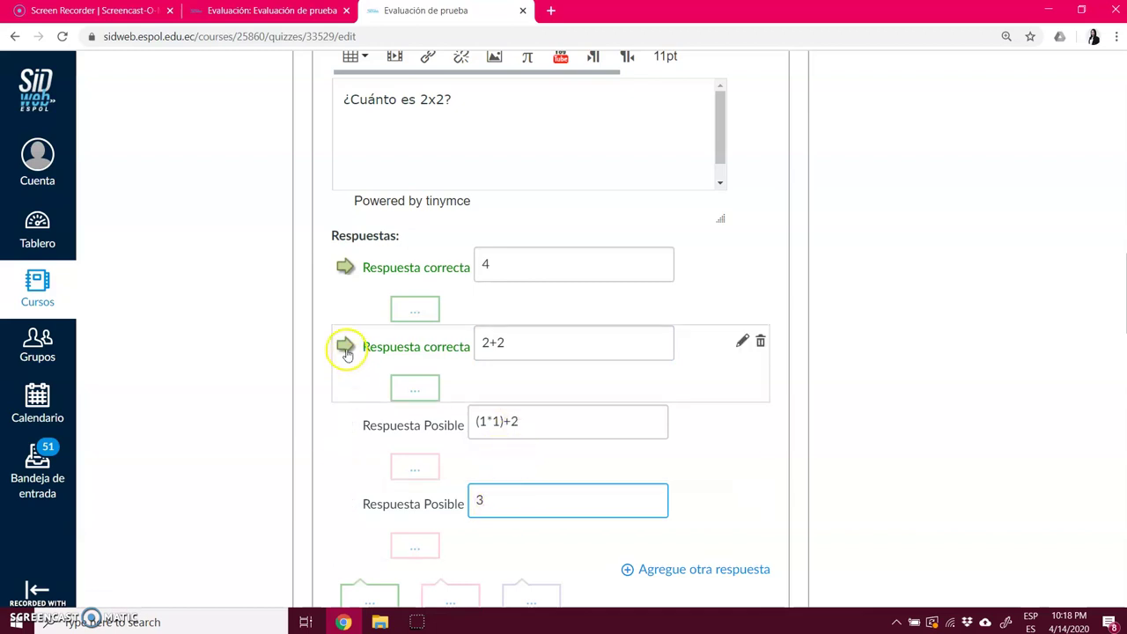
# Mark the (1*1)+2 answer as correct, return it to a possible answer, and update the 2x2 question
pyautogui.click(344, 427)
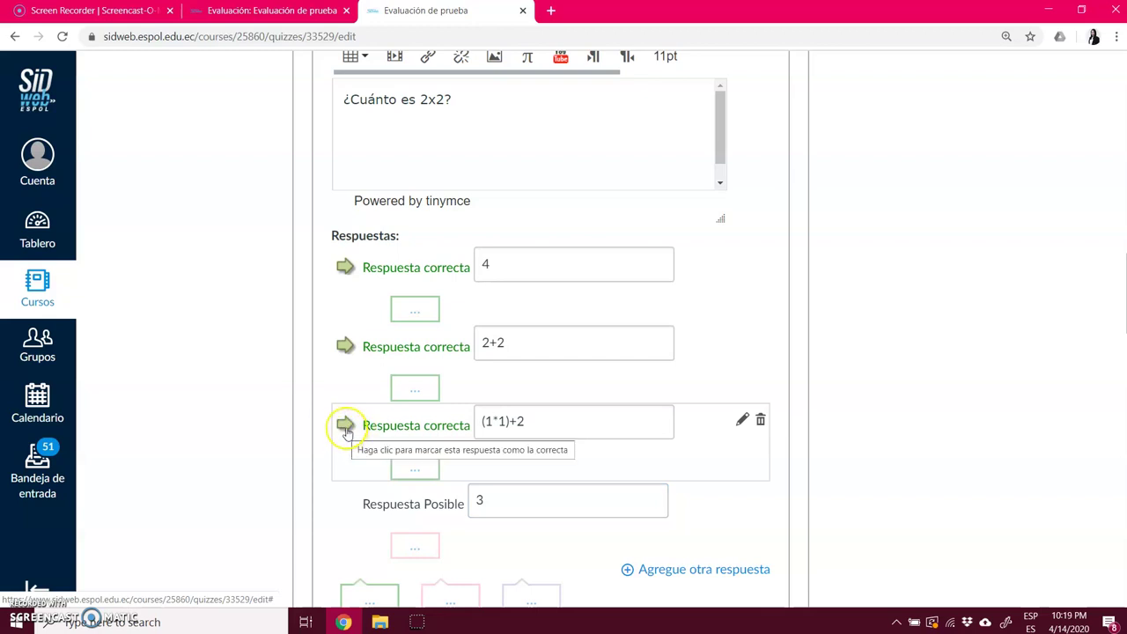
pyautogui.click(346, 427)
pyautogui.scroll(-2, 248, 380)
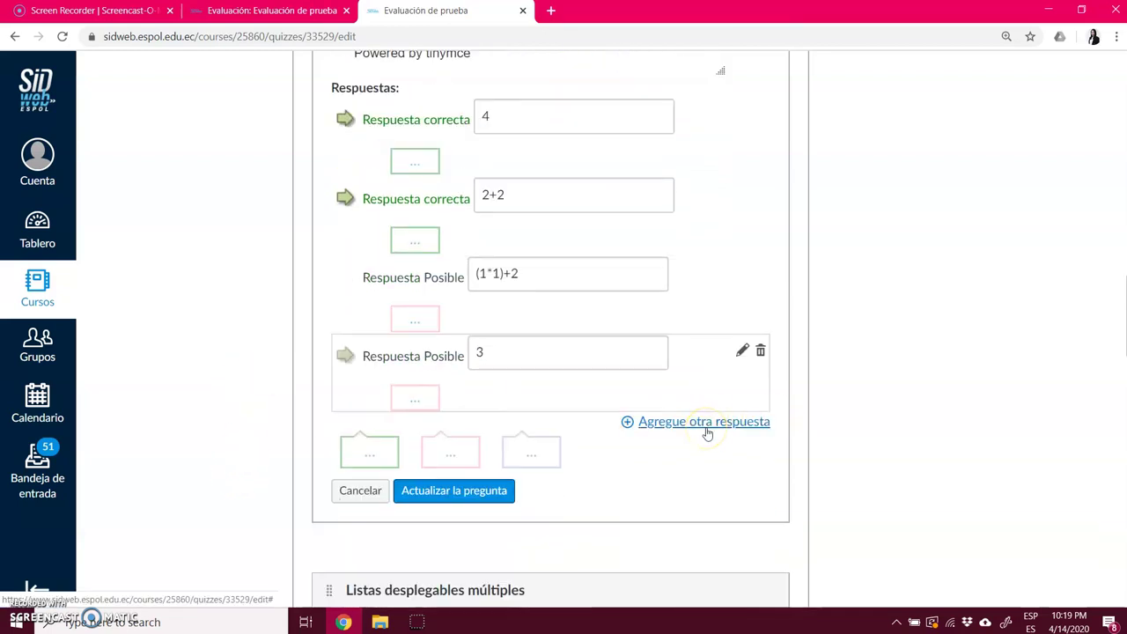
pyautogui.click(691, 431)
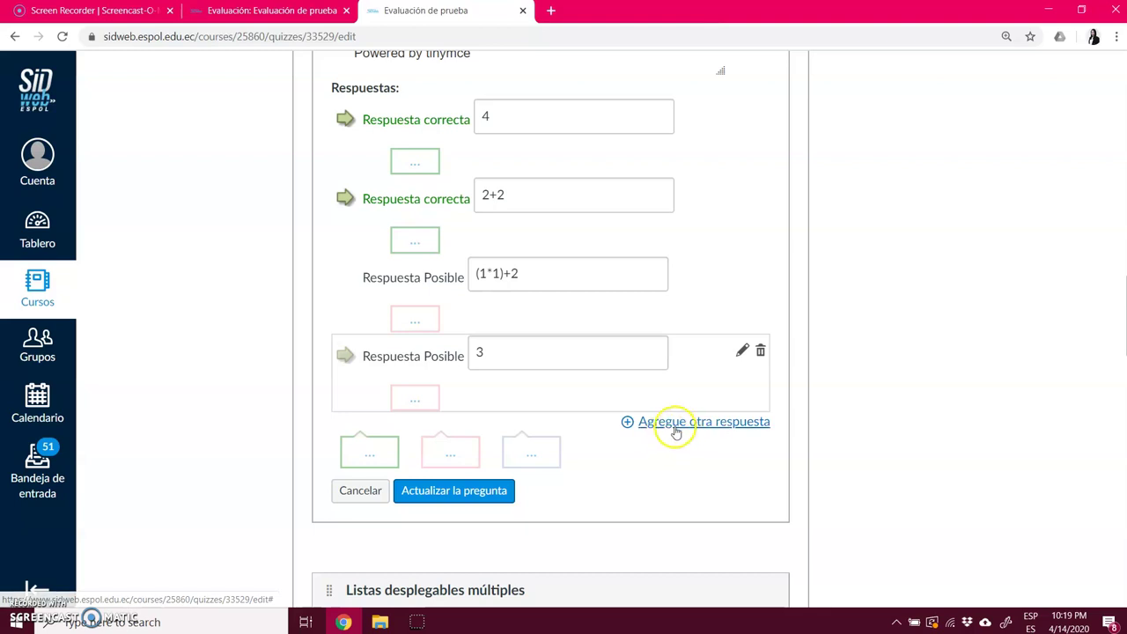
pyautogui.click(458, 491)
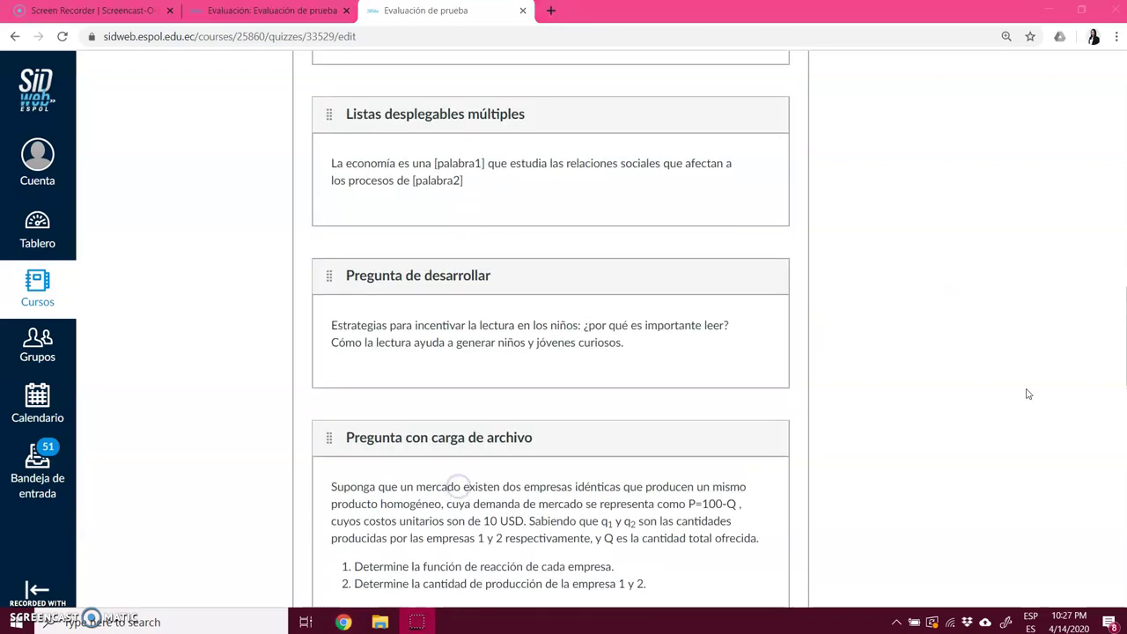
# Open the Listas desplegables múltiples question about economics for editing and review its instructions on bracketed reference words
pyautogui.scroll(4, 1027, 392)
pyautogui.scroll(1, 1027, 393)
pyautogui.scroll(-4, 1026, 392)
pyautogui.click(622, 324)
pyautogui.moveTo(396, 234)
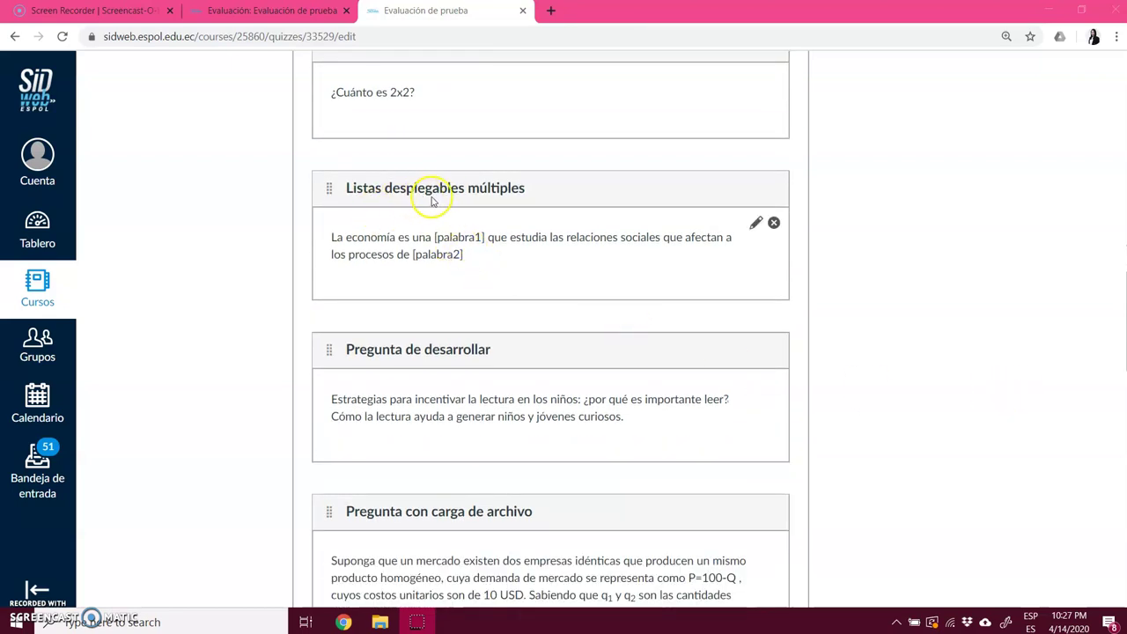
pyautogui.click(757, 227)
pyautogui.scroll(-2, 875, 258)
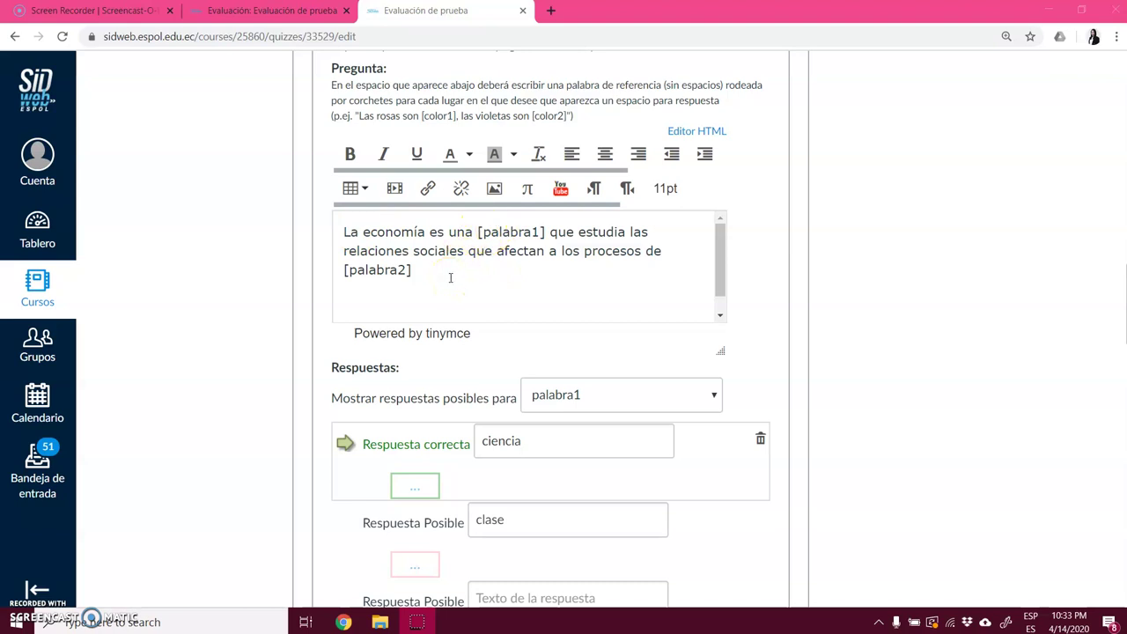
pyautogui.scroll(1, 302, 270)
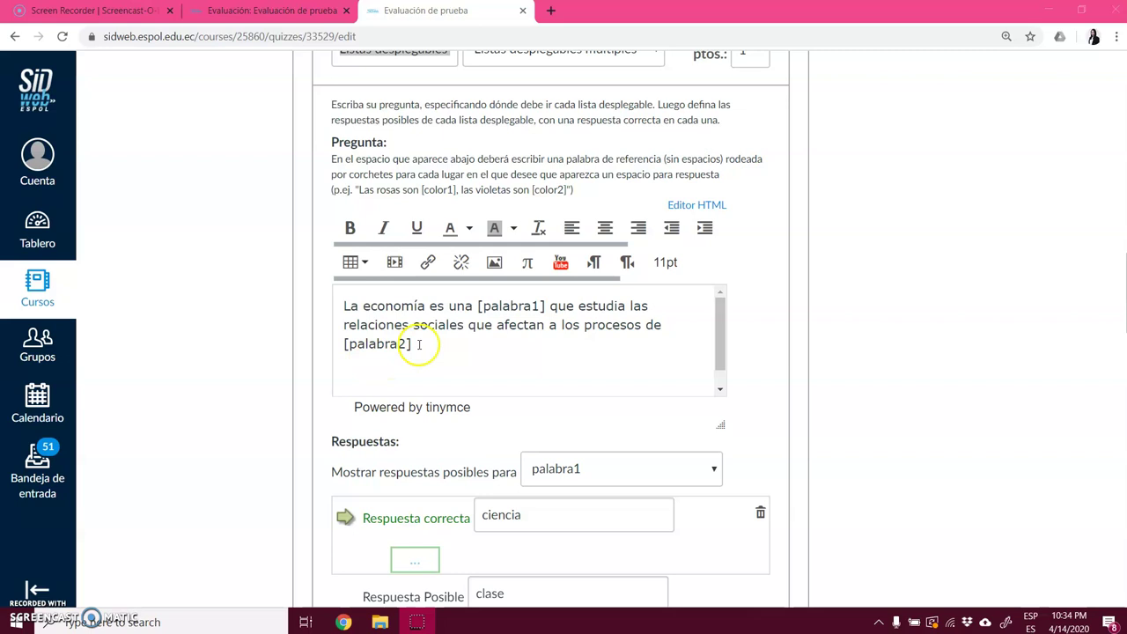
pyautogui.click(423, 190)
pyautogui.click(430, 194)
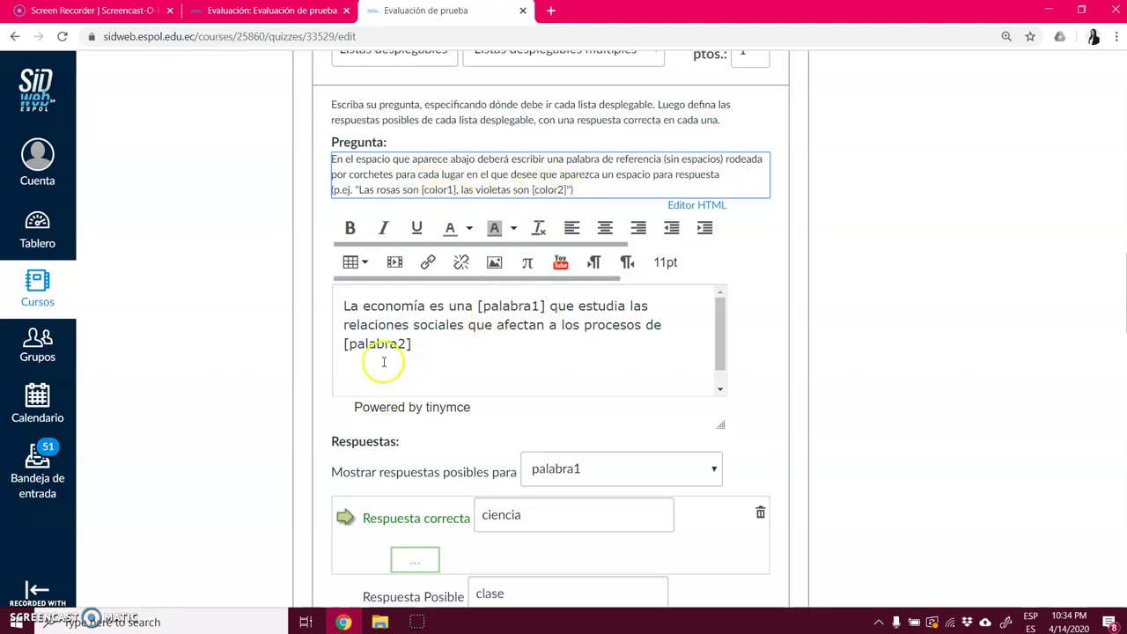
# Fill the empty possible answer for palabra1 with "aire"
pyautogui.scroll(-3, 842, 317)
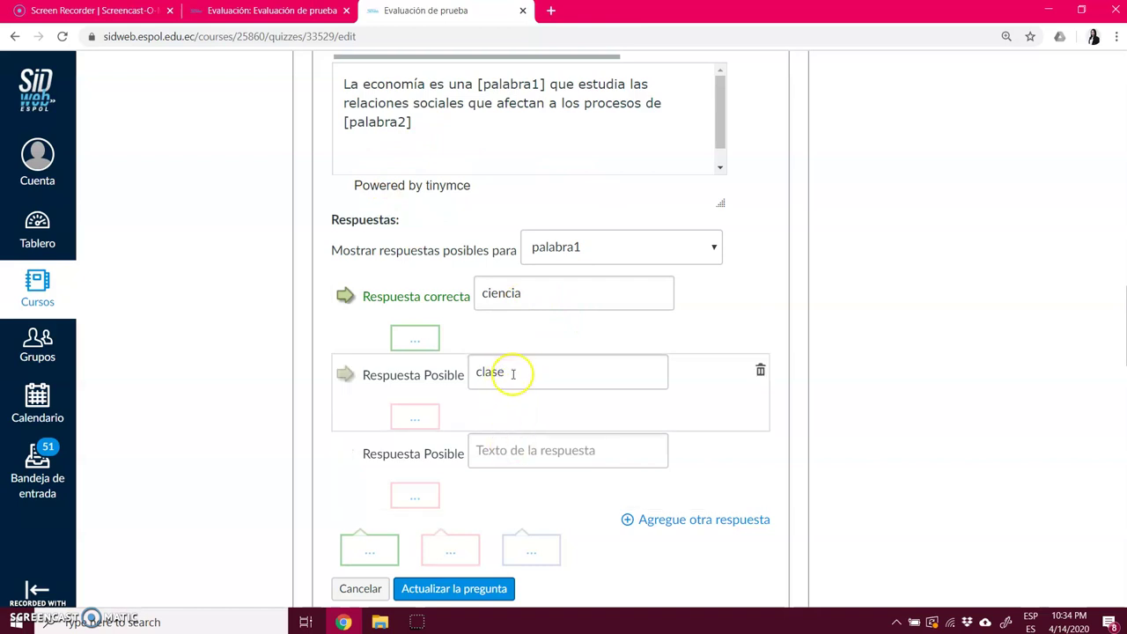
pyautogui.click(509, 455)
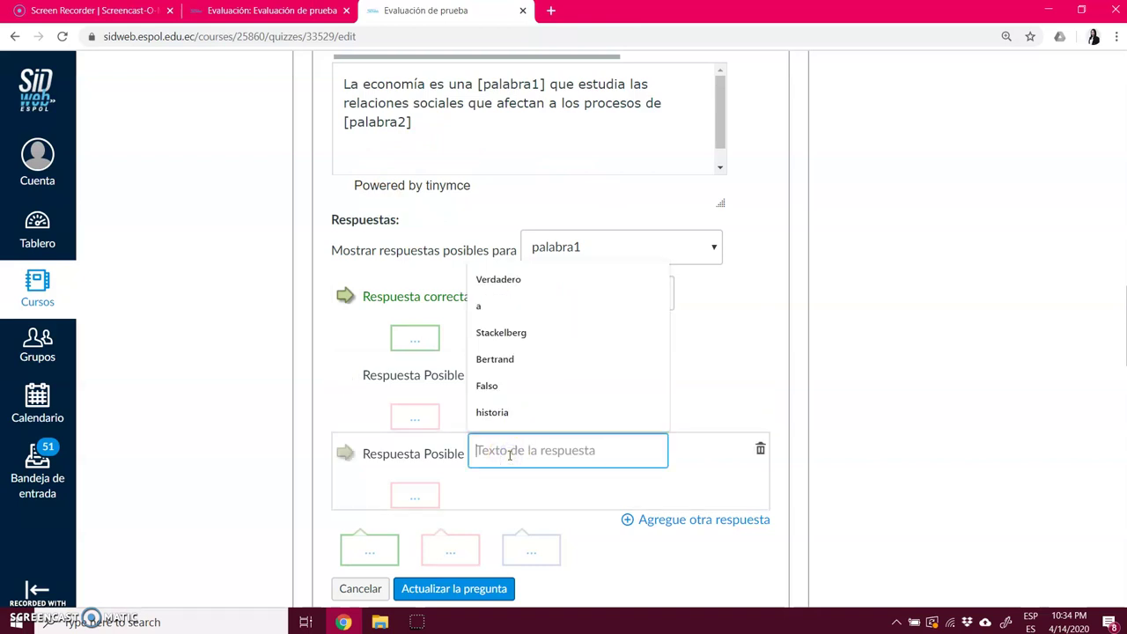
pyautogui.write('aire')
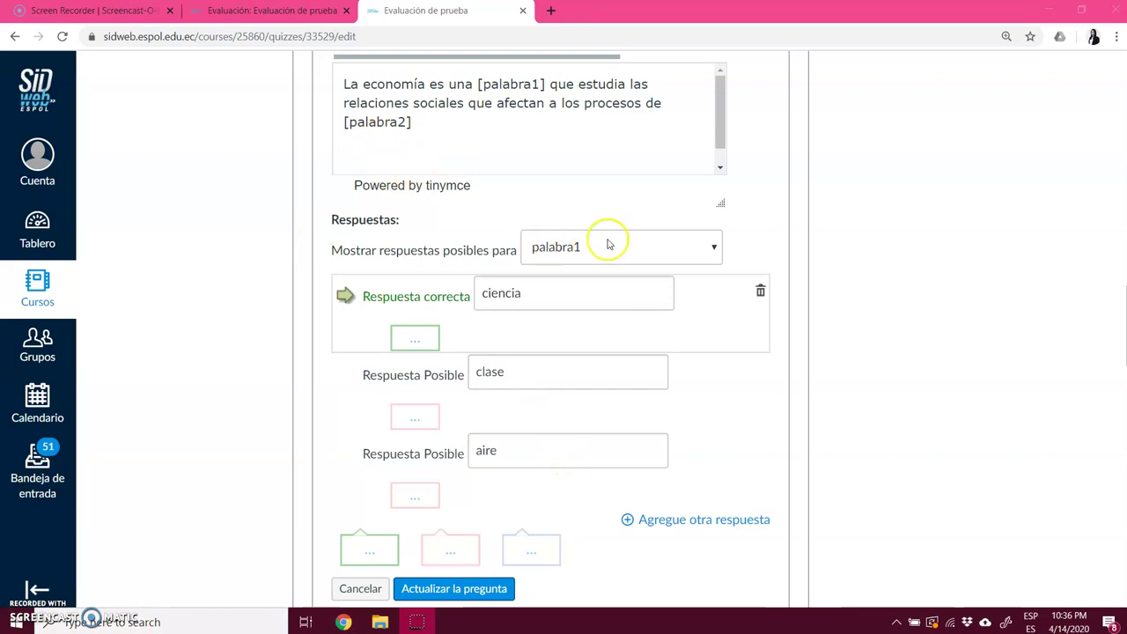
# Show the possible answers for palabra2, review them, and update the economics question
pyautogui.click(708, 249)
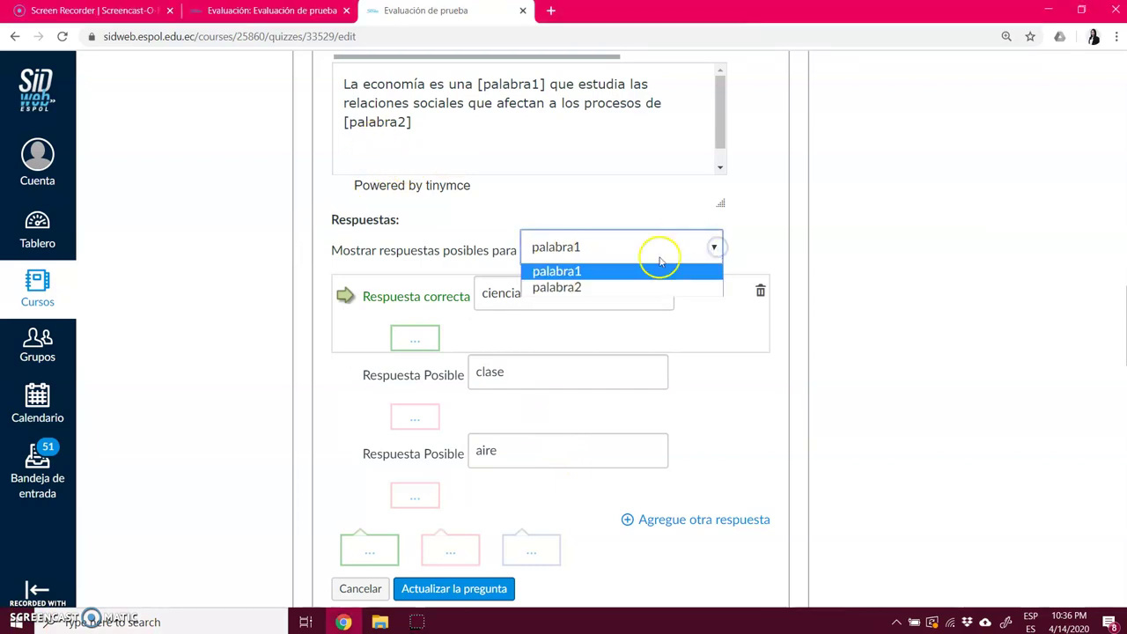
pyautogui.click(552, 289)
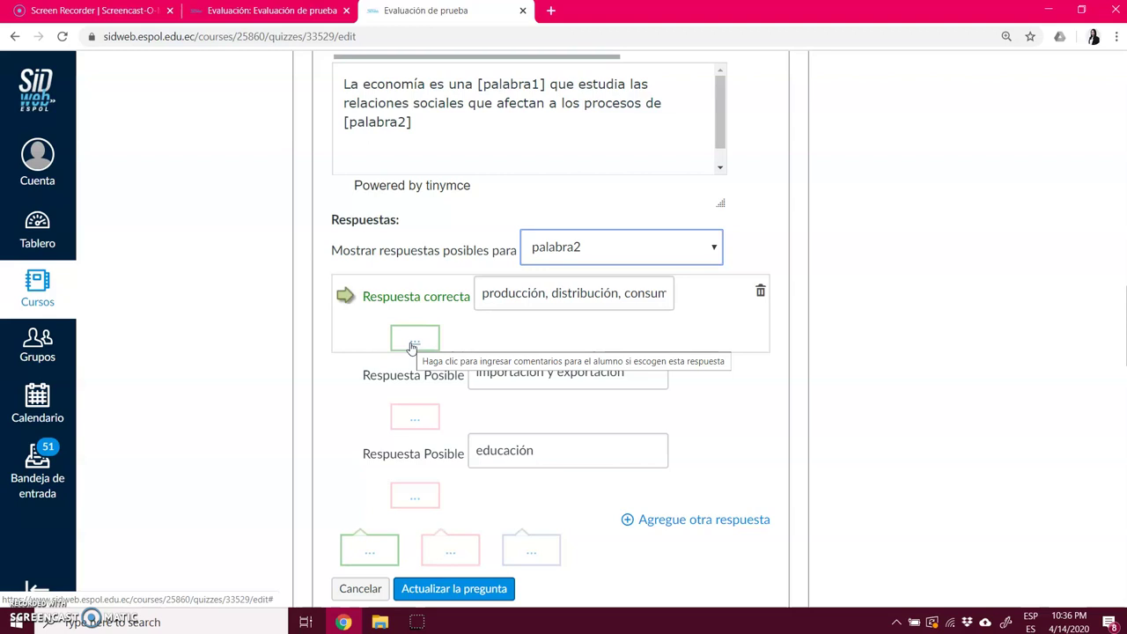
pyautogui.click(423, 427)
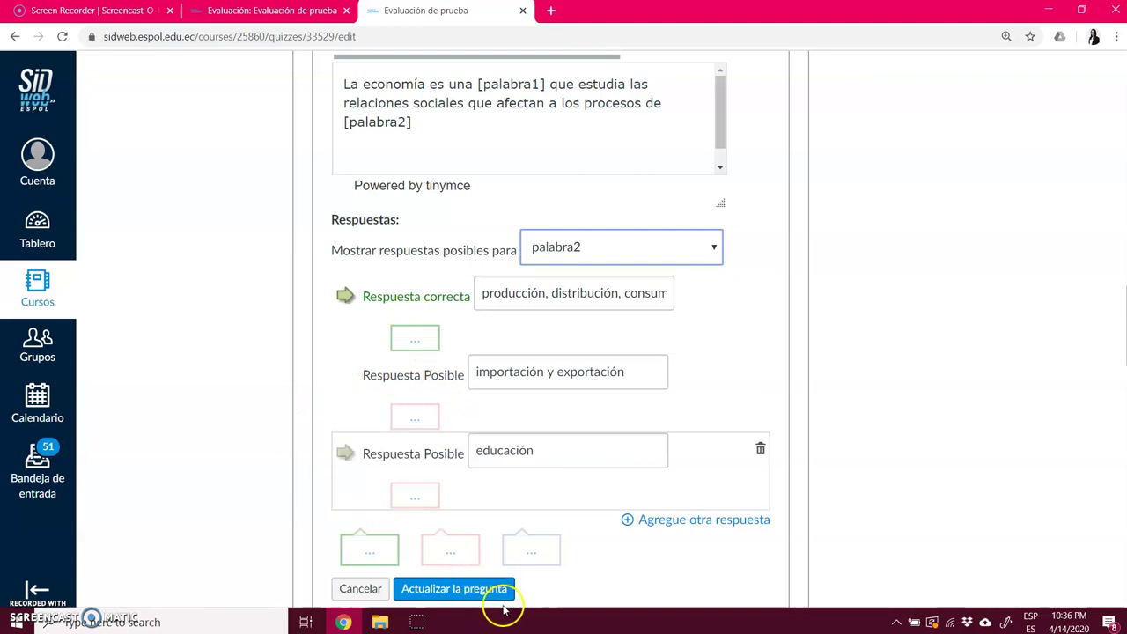
pyautogui.click(474, 592)
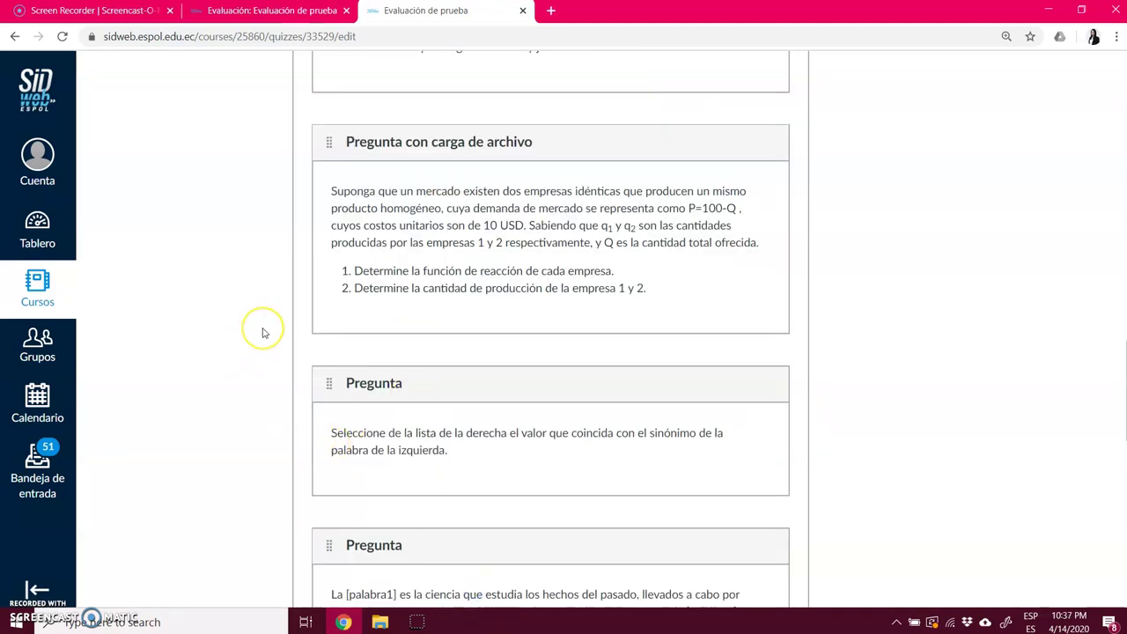
# Open the Pregunta de desarrollar about children's reading for editing, review its settings, and update it unchanged
pyautogui.scroll(2, 259, 341)
pyautogui.scroll(3, 262, 339)
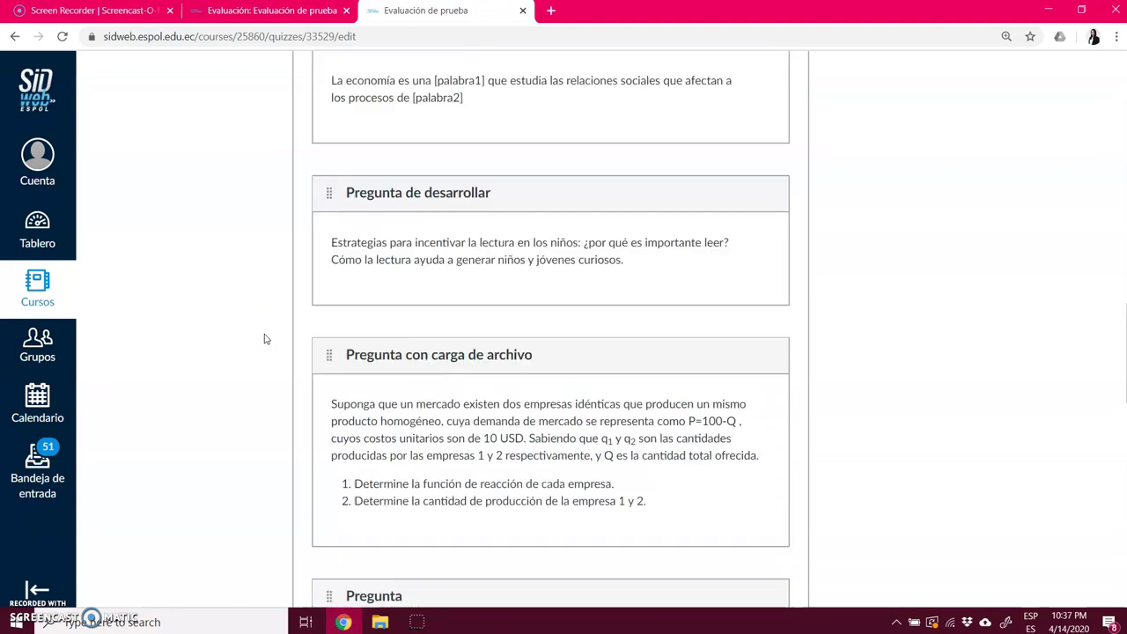
pyautogui.click(345, 225)
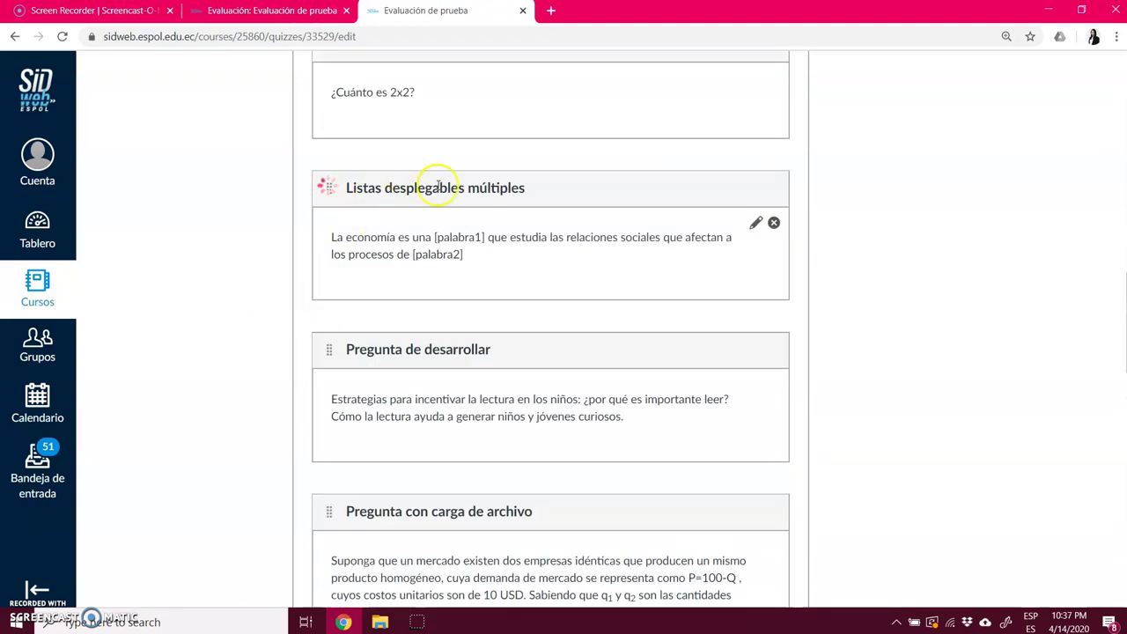
pyautogui.scroll(-3, 498, 204)
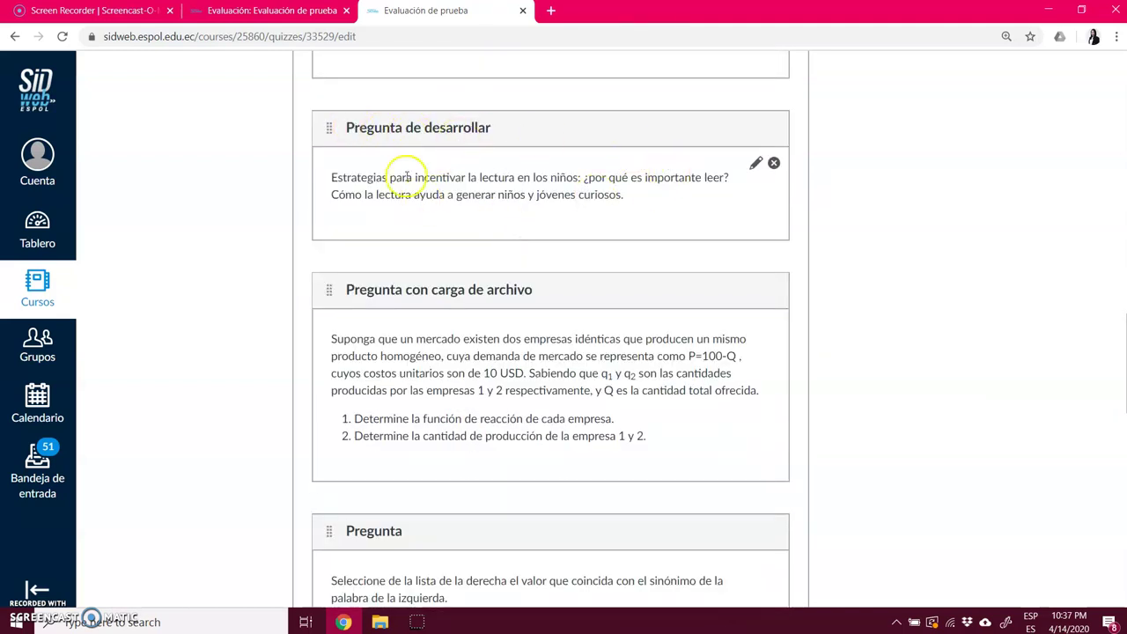
pyautogui.click(752, 166)
pyautogui.click(845, 231)
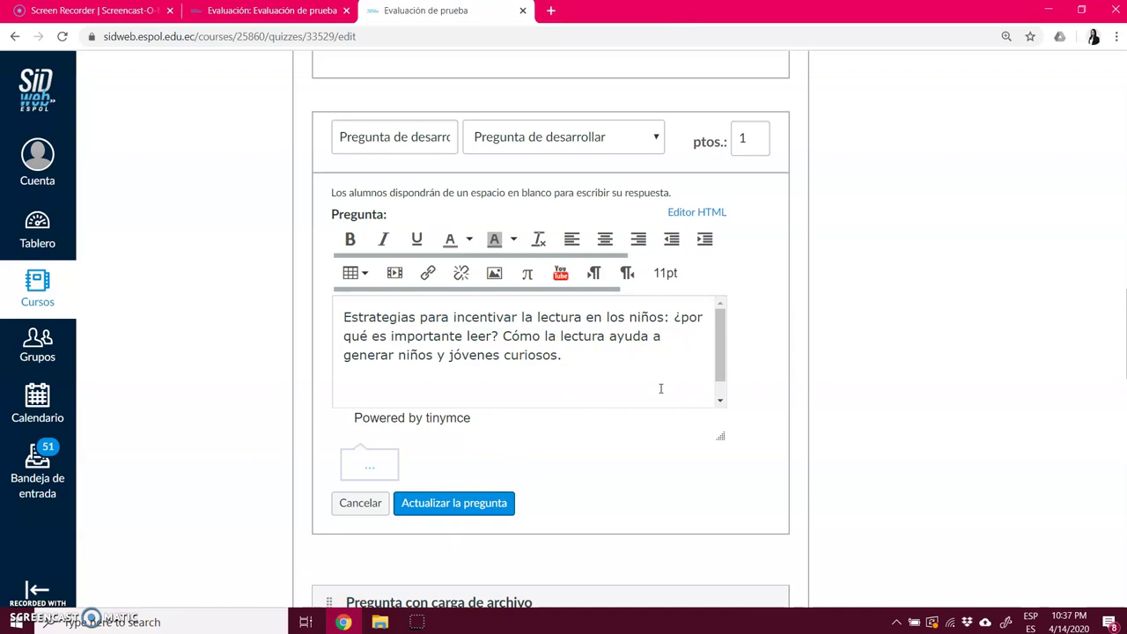
pyautogui.click(454, 515)
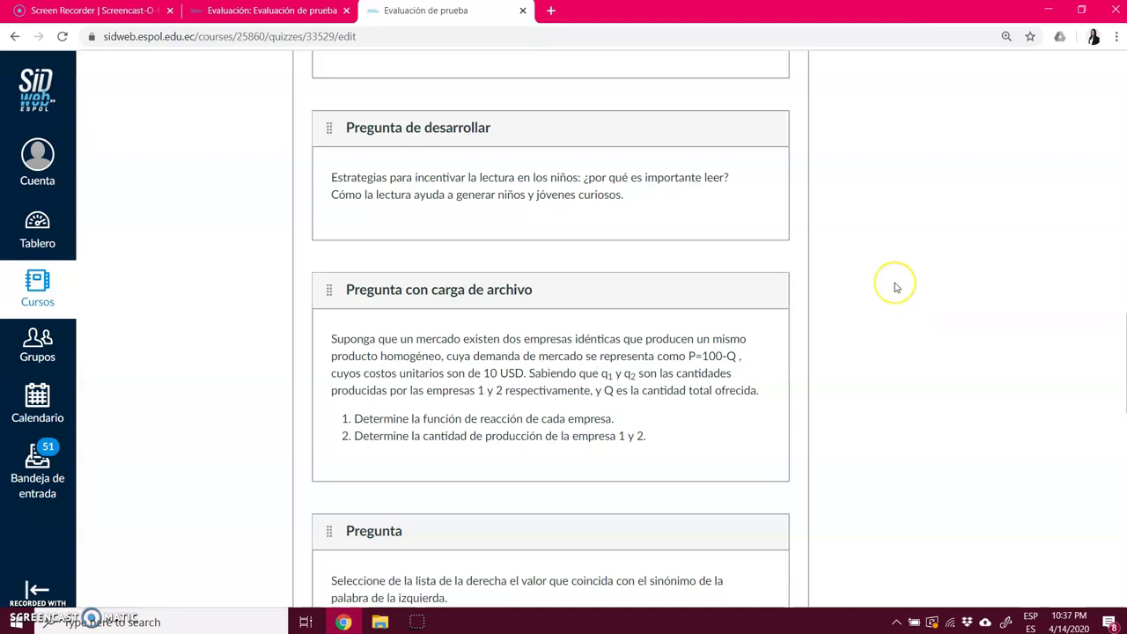
# Open the file-upload question about two identical companies for editing and keep its type as Pregunta con carga de archivo
pyautogui.scroll(1, 894, 286)
pyautogui.scroll(-1, 894, 286)
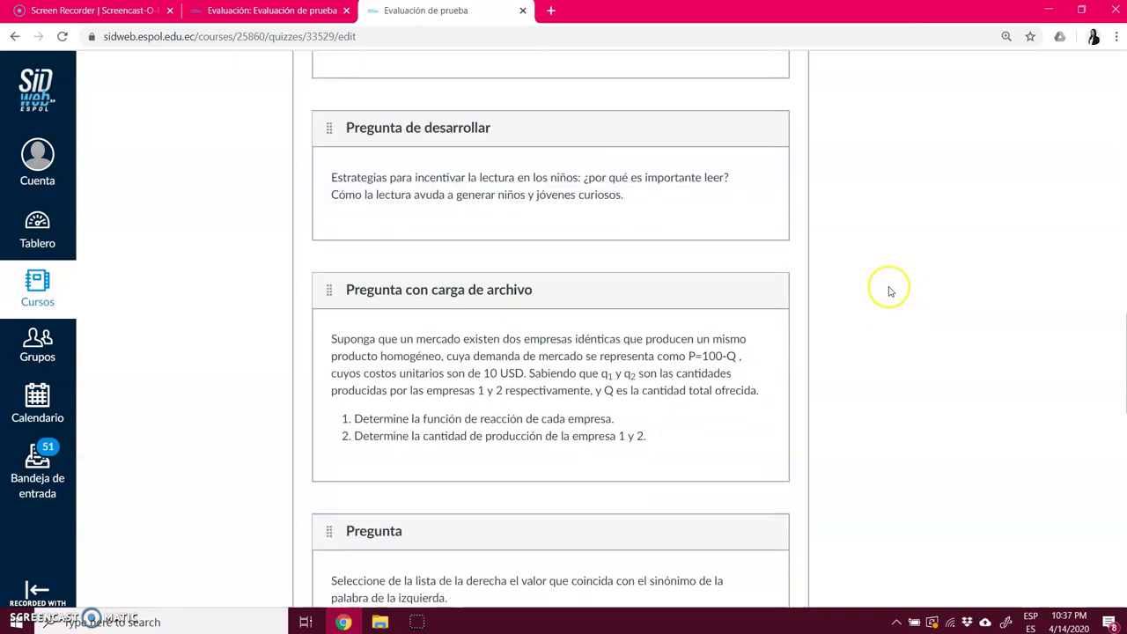
pyautogui.scroll(-1, 890, 290)
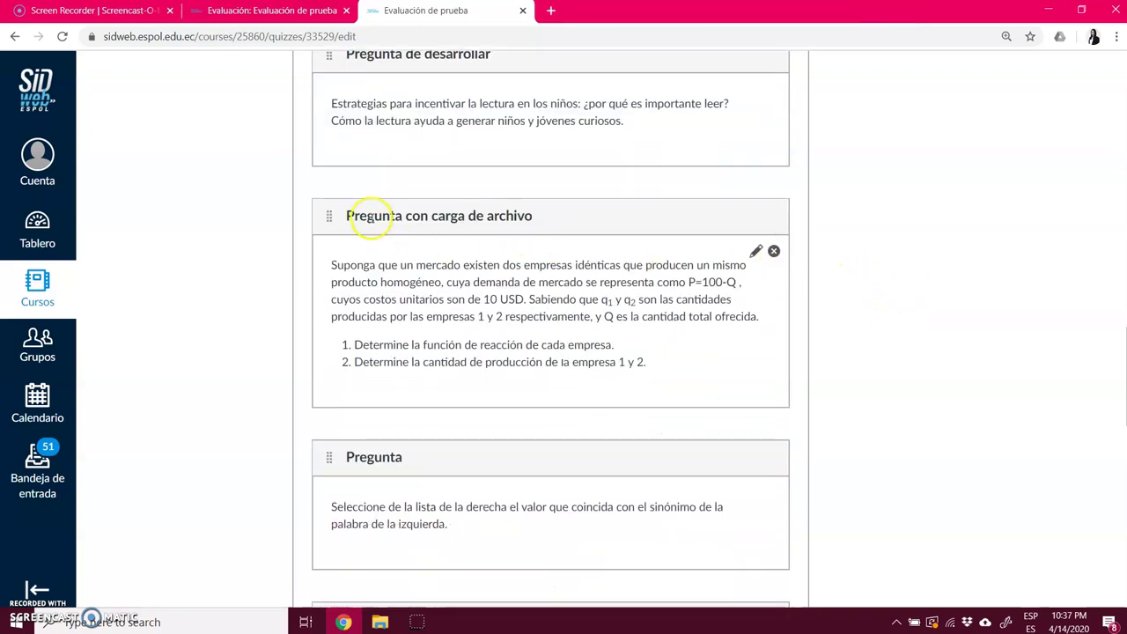
pyautogui.click(755, 256)
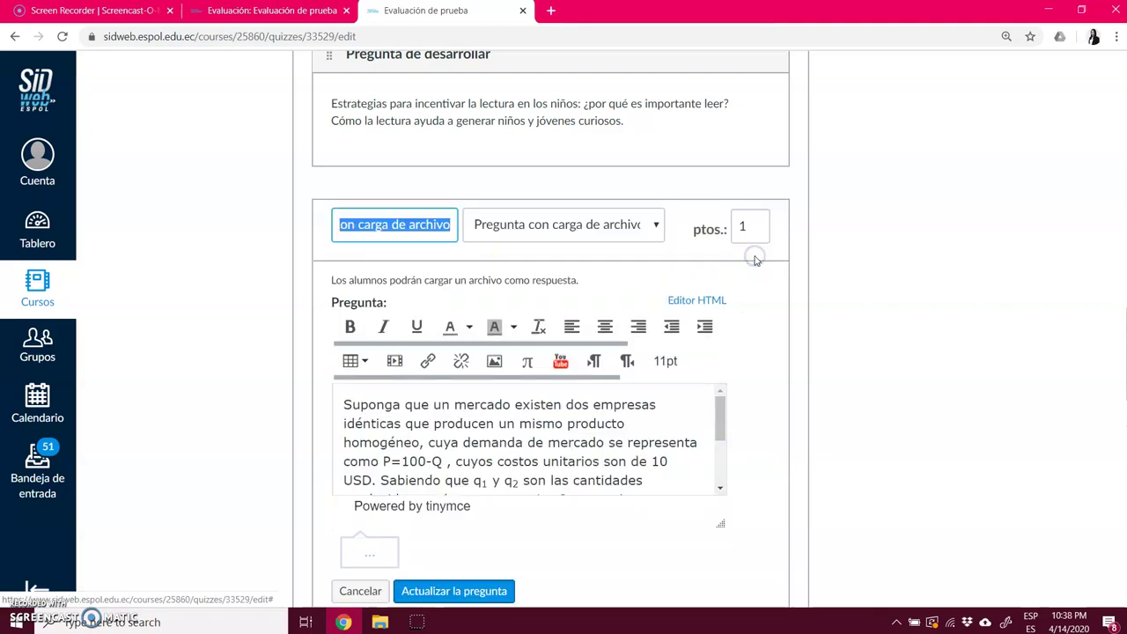
pyautogui.scroll(-1, 901, 528)
pyautogui.click(634, 150)
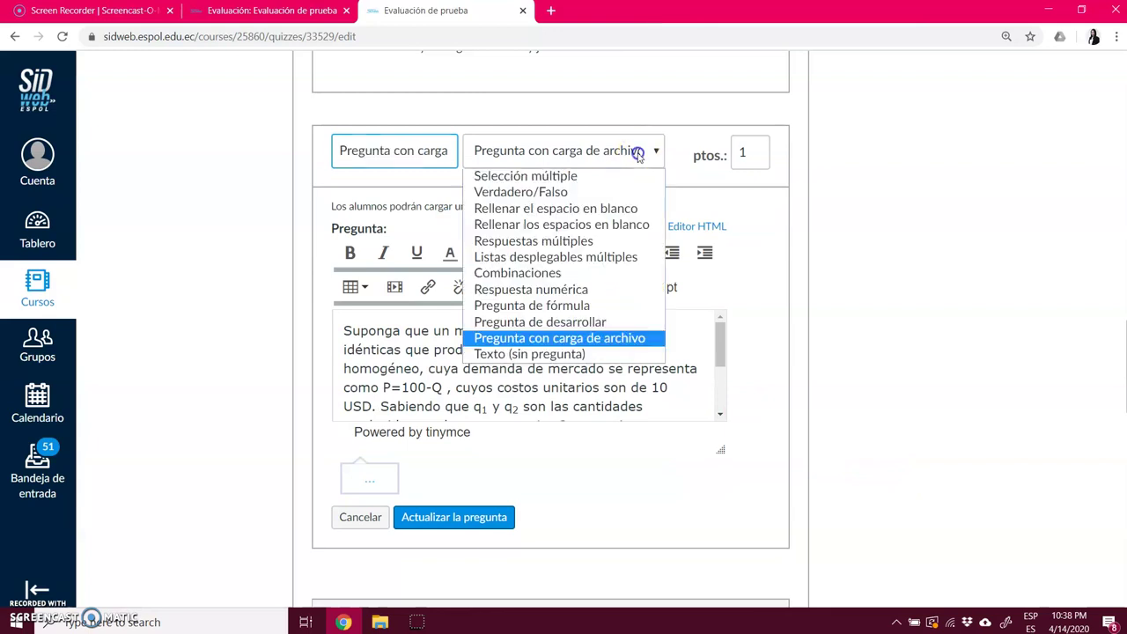
pyautogui.click(588, 337)
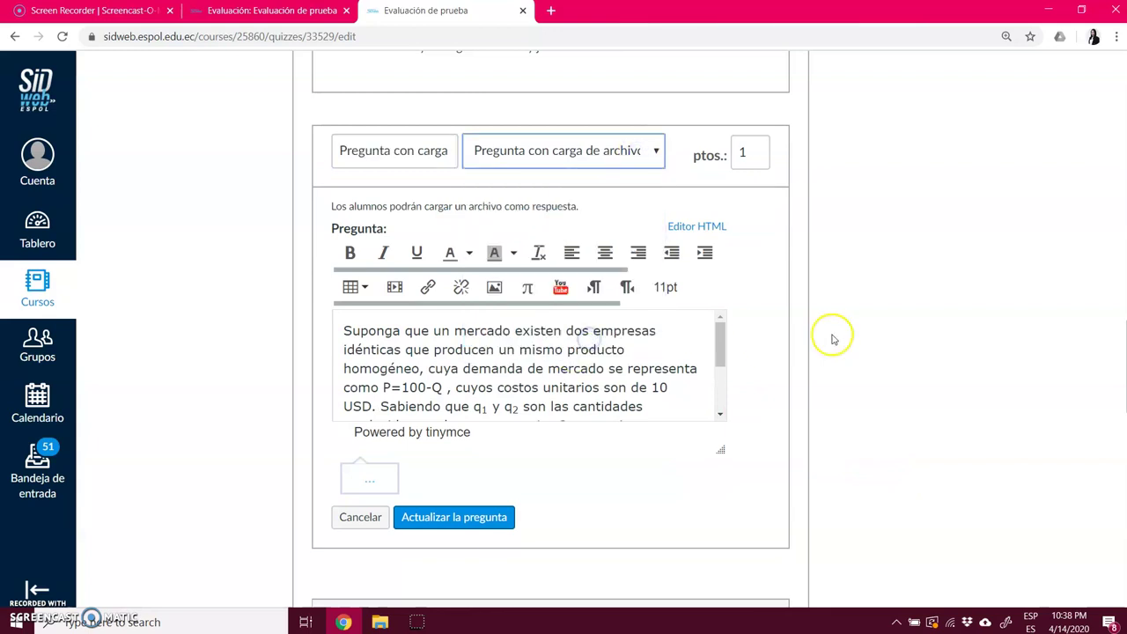
# Review the full statement of the two-company market question and update the question
pyautogui.scroll(-1, 831, 334)
pyautogui.click(366, 262)
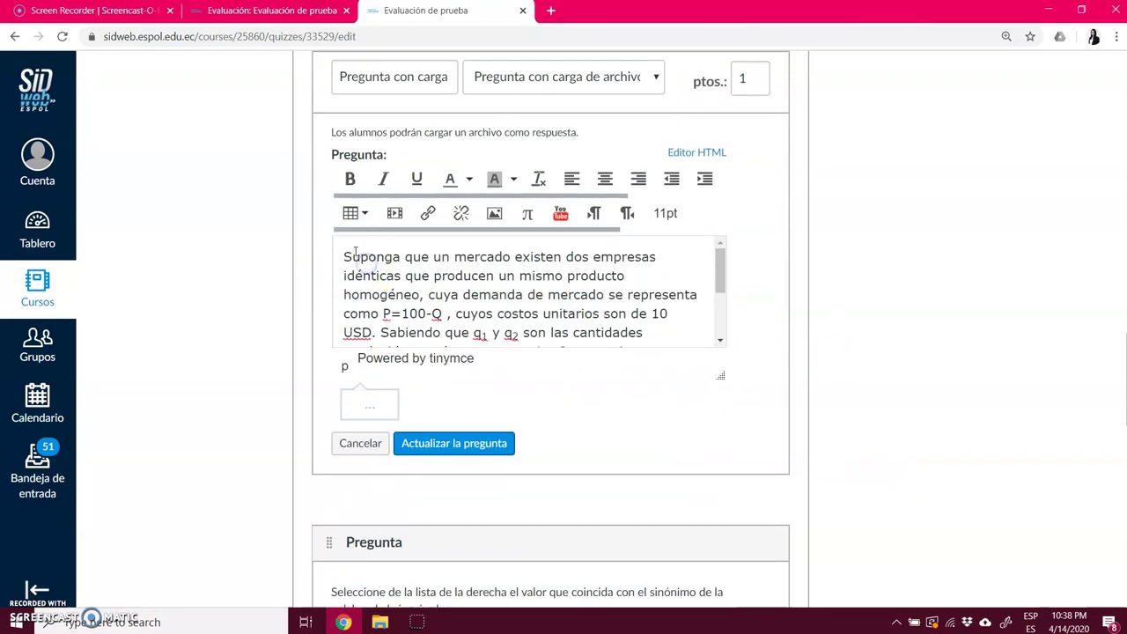
pyautogui.scroll(-3, 352, 264)
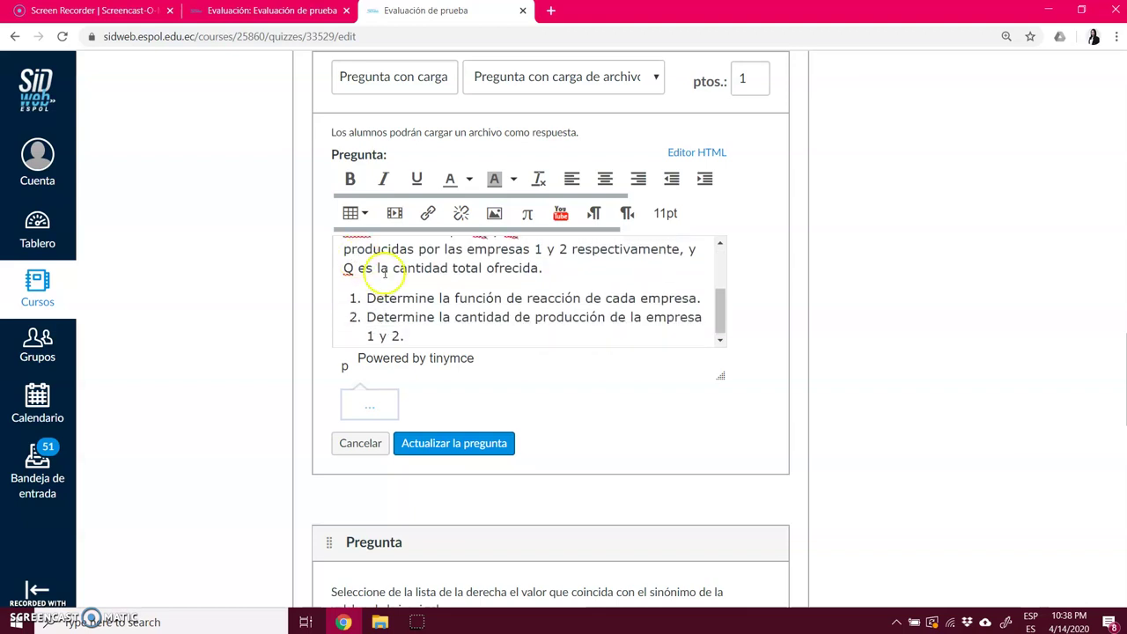
pyautogui.scroll(3, 379, 291)
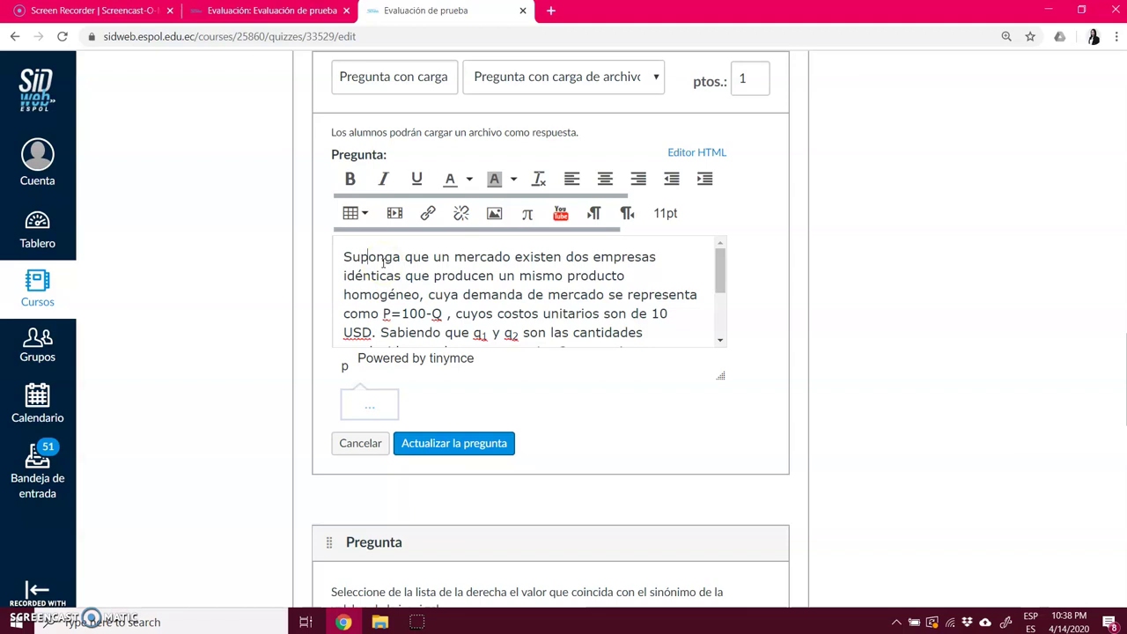
pyautogui.scroll(-3, 403, 264)
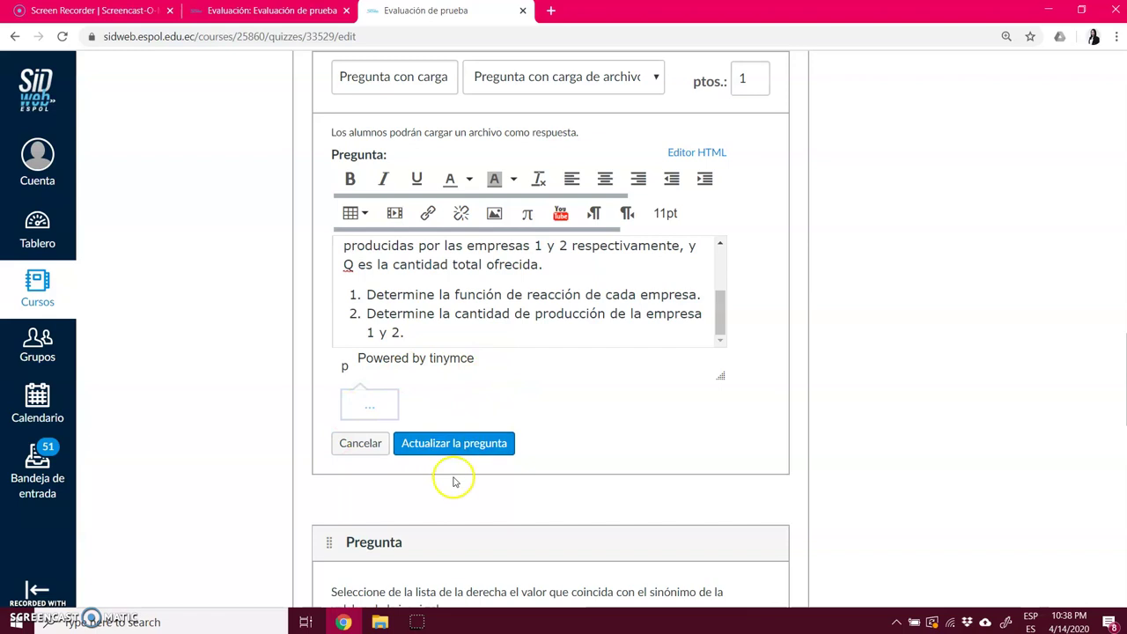
pyautogui.click(452, 516)
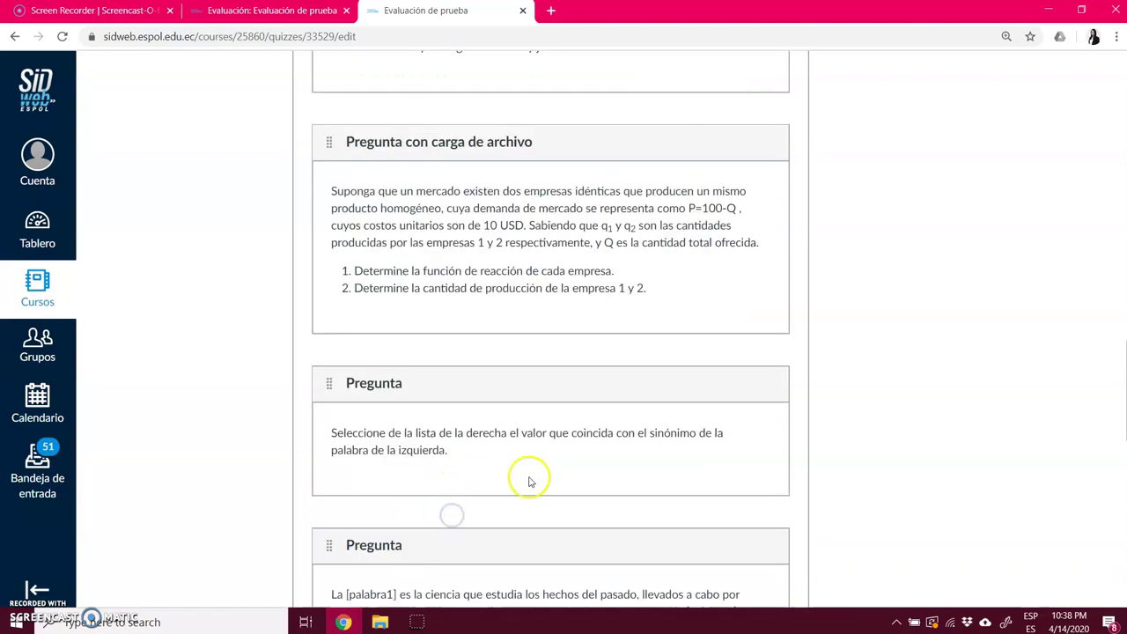
# Open the synonym-matching question for editing and keep its type as Combinaciones
pyautogui.scroll(-3, 851, 347)
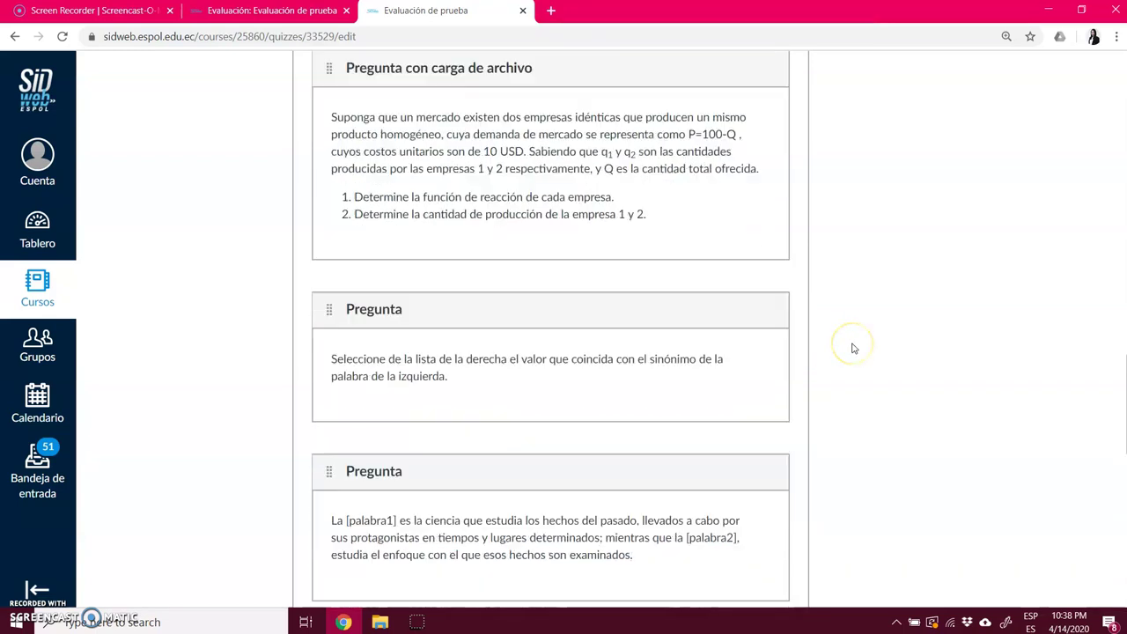
pyautogui.moveTo(742, 159)
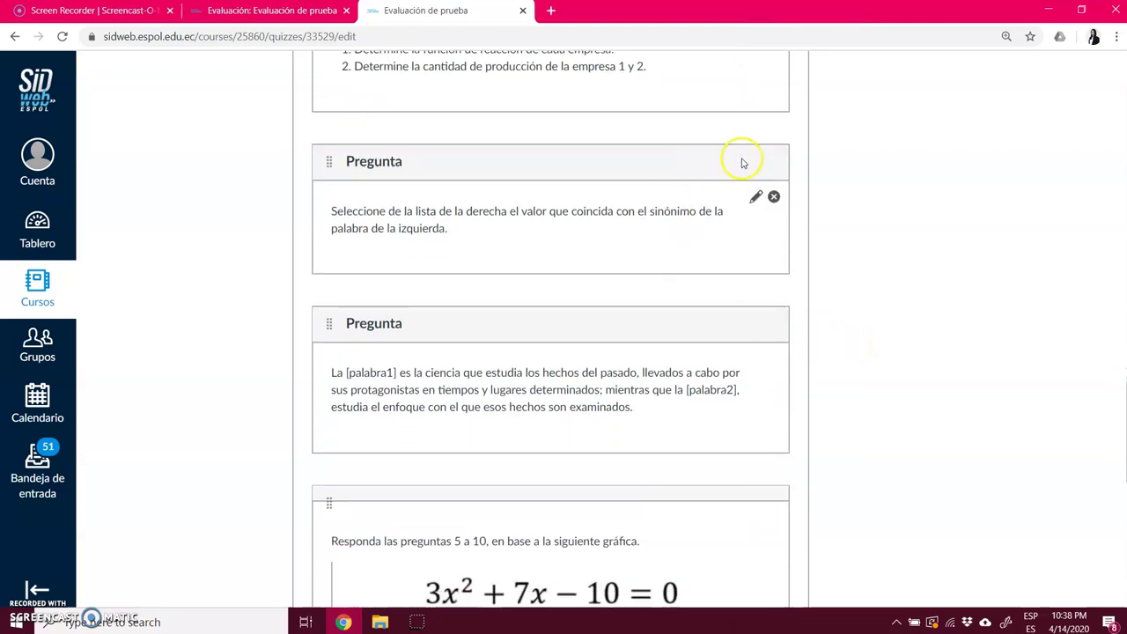
pyautogui.click(755, 200)
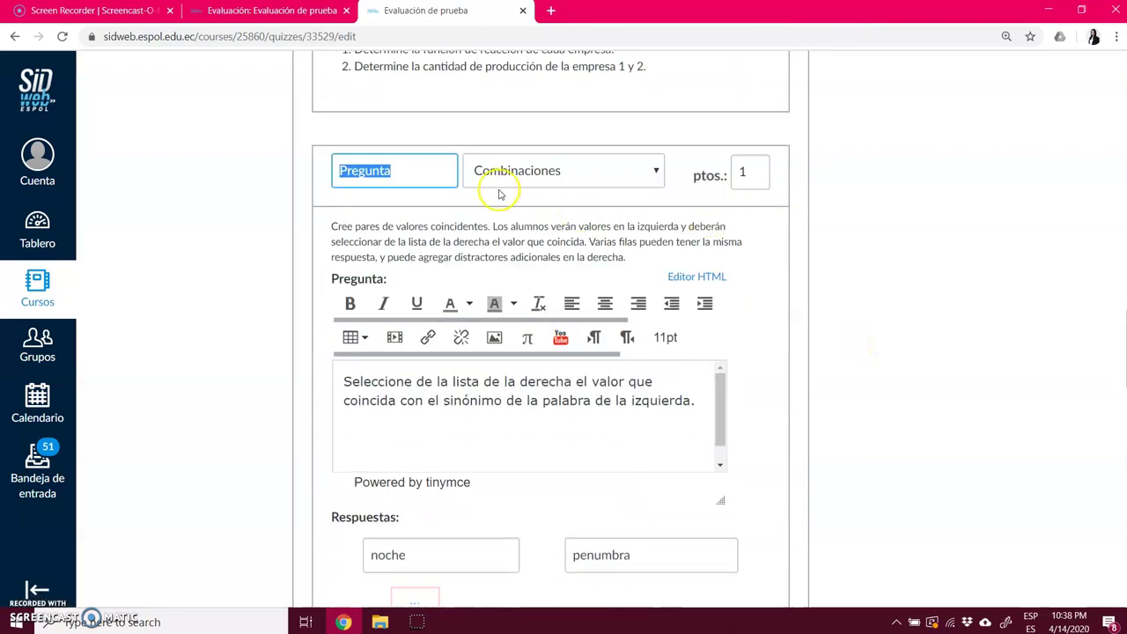
pyautogui.click(571, 181)
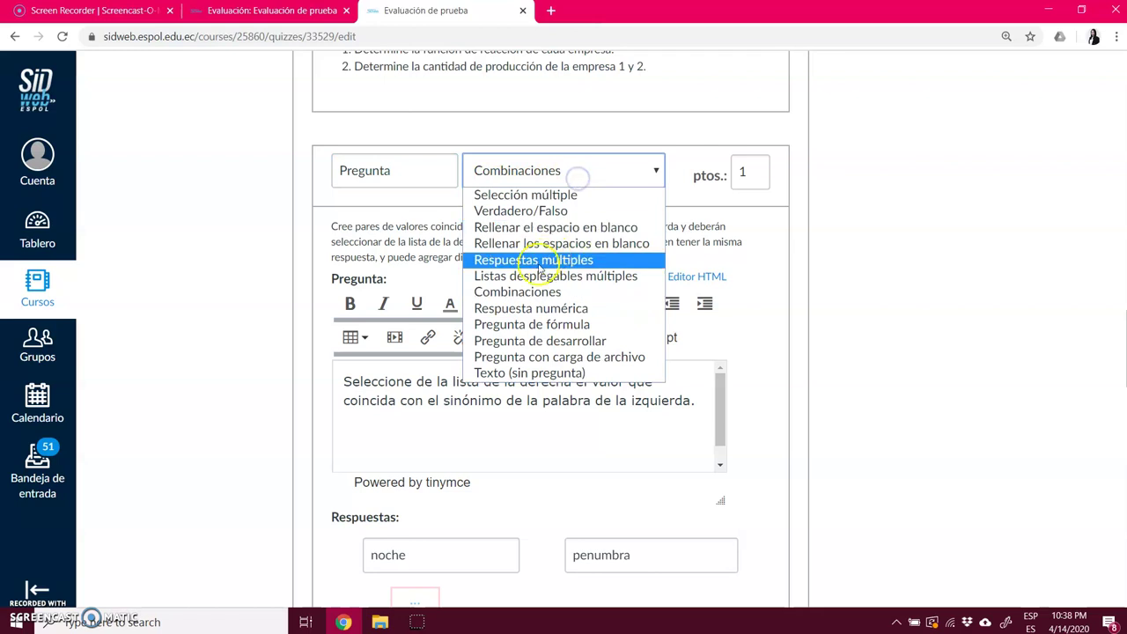
pyautogui.click(522, 292)
pyautogui.scroll(-2, 916, 294)
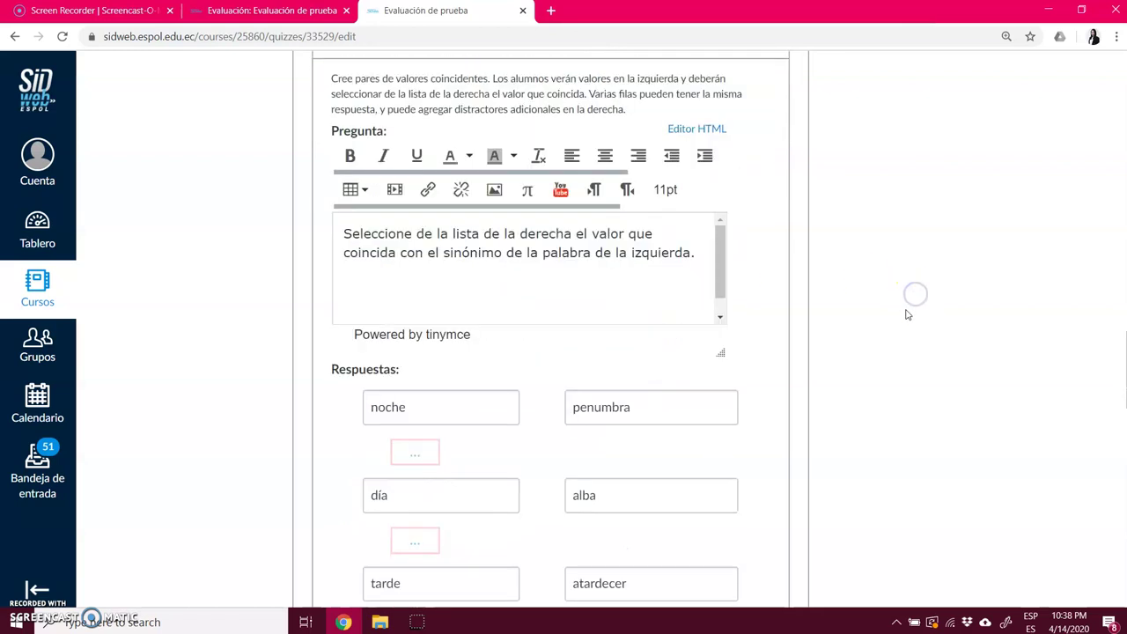
# Examine the answer pairs of the matching question, checking each prompt word against its synonym
pyautogui.scroll(-1, 375, 253)
pyautogui.scroll(1, 378, 251)
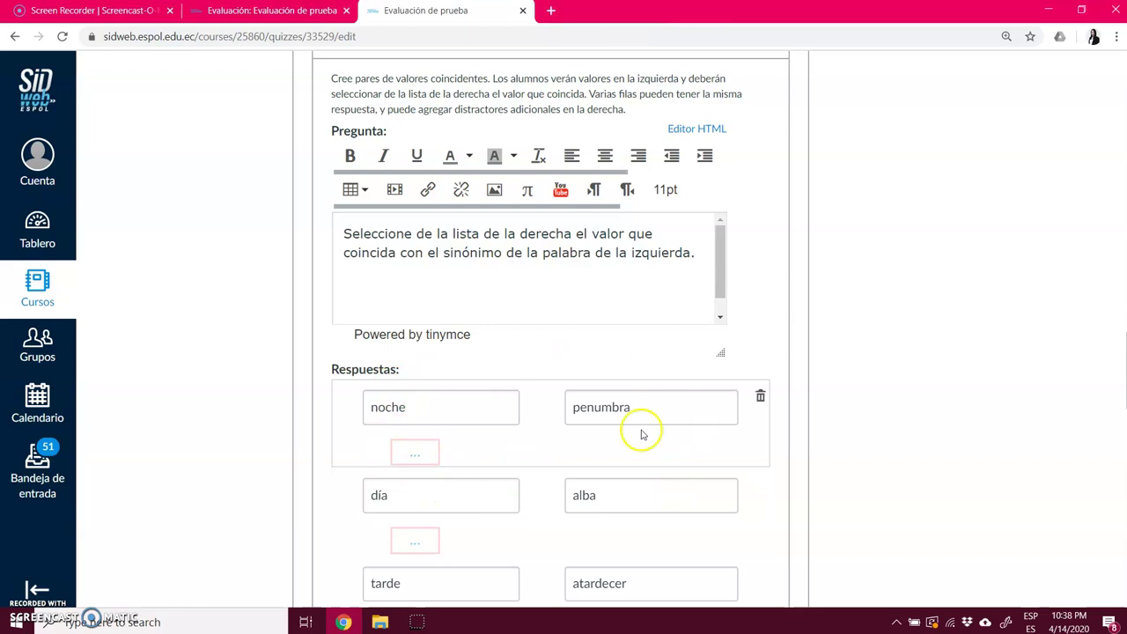
pyautogui.scroll(-3, 916, 361)
pyautogui.click(917, 372)
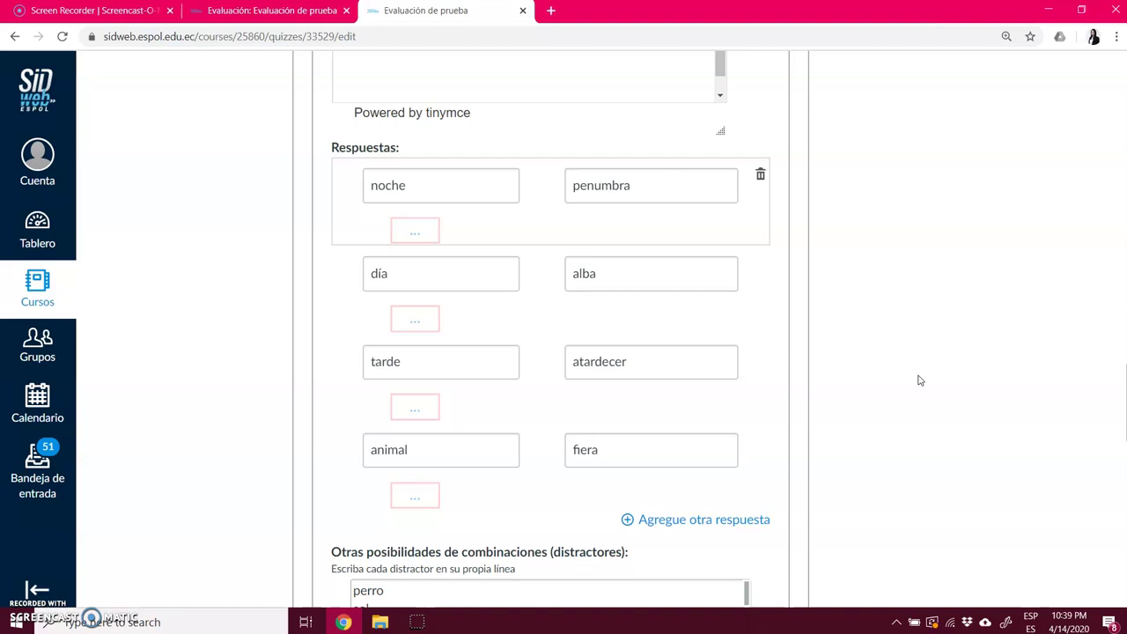
pyautogui.scroll(2, 898, 332)
pyautogui.scroll(-2, 893, 332)
pyautogui.click(379, 187)
pyautogui.click(382, 268)
pyautogui.click(382, 362)
pyautogui.click(387, 454)
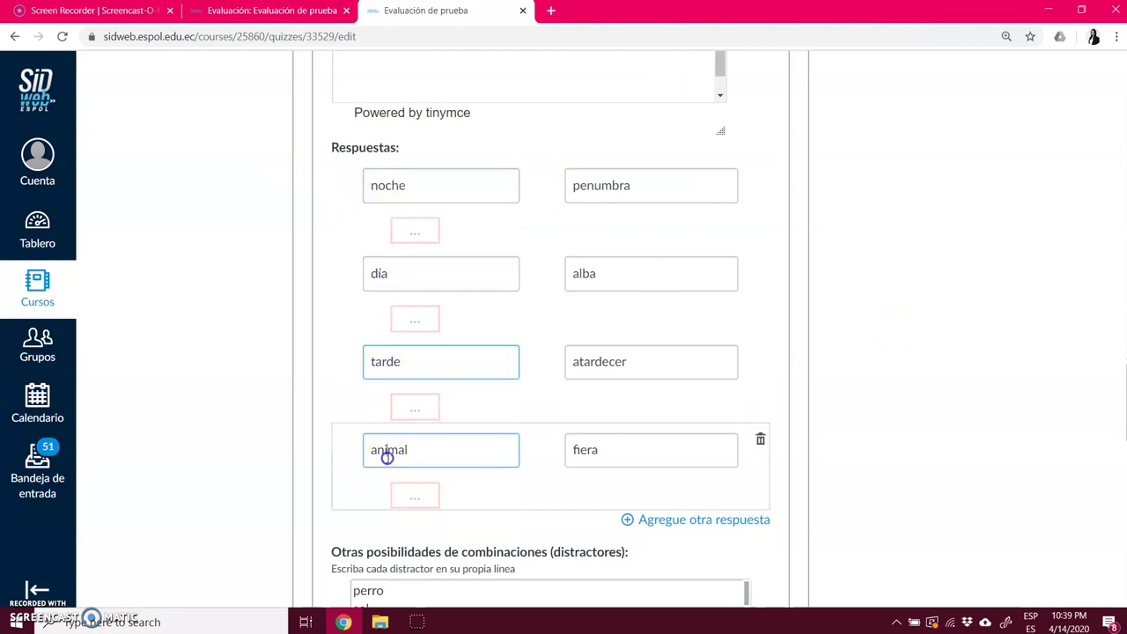
pyautogui.click(420, 184)
pyautogui.click(405, 272)
pyautogui.click(400, 361)
pyautogui.click(405, 455)
pyautogui.click(619, 186)
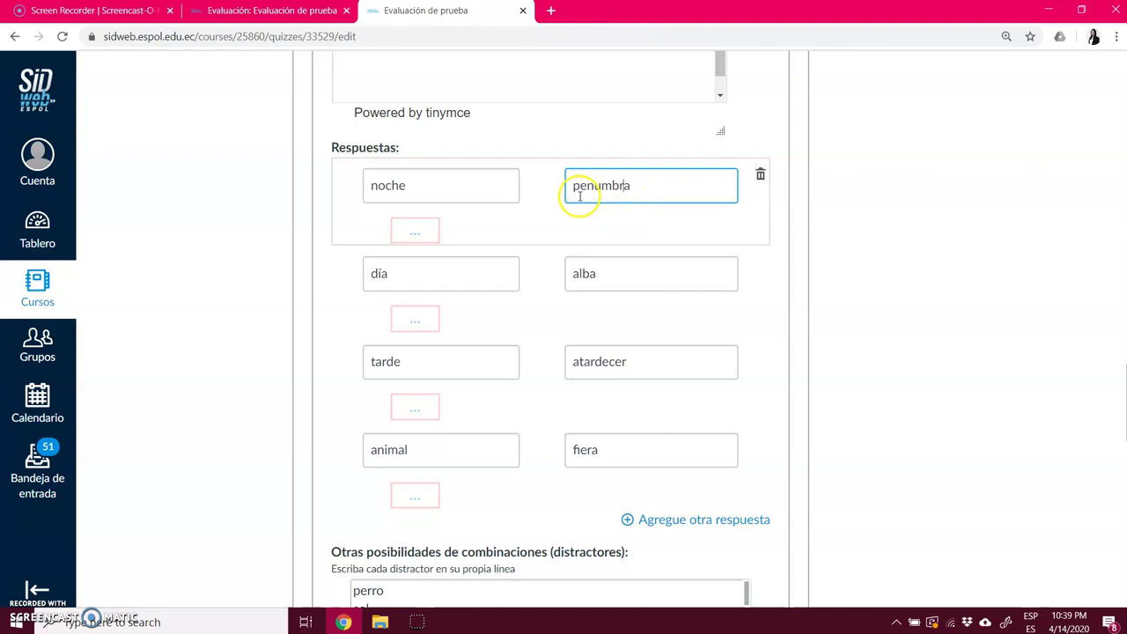
pyautogui.click(610, 458)
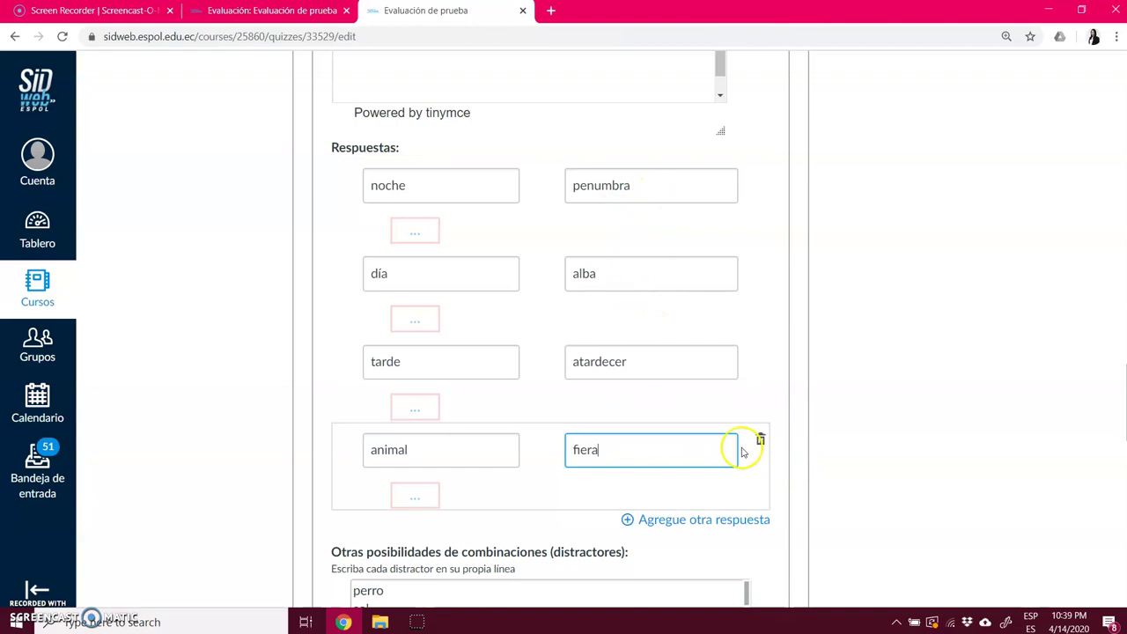
# Examine the additional distractors defined for the synonym-matching question alongside its answer pairs
pyautogui.scroll(-1, 805, 340)
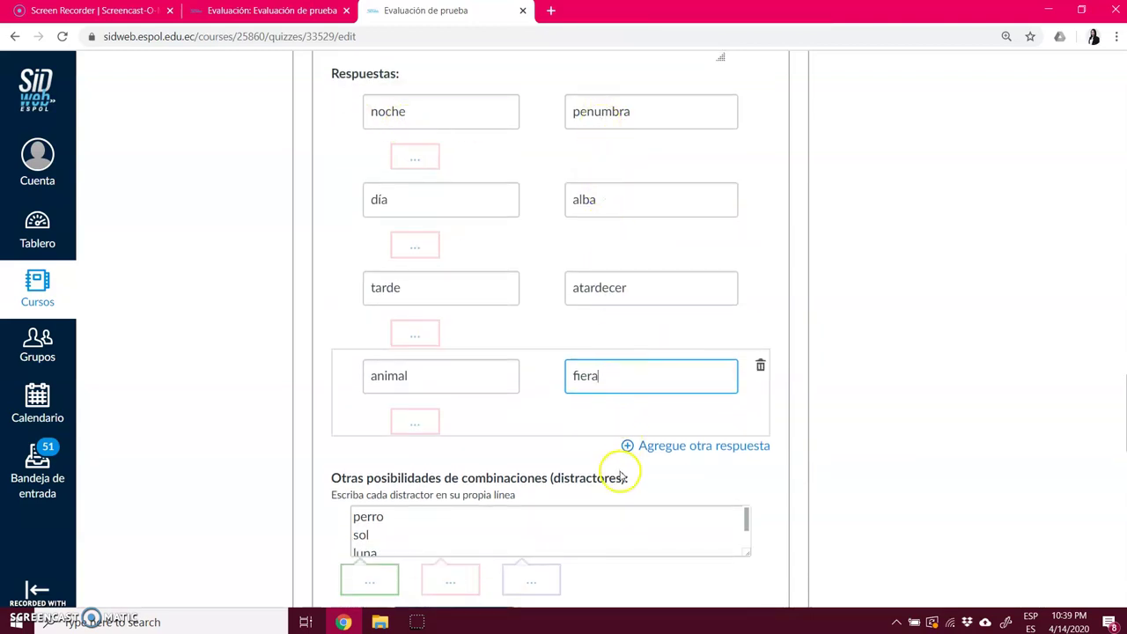
pyautogui.scroll(-1, 624, 291)
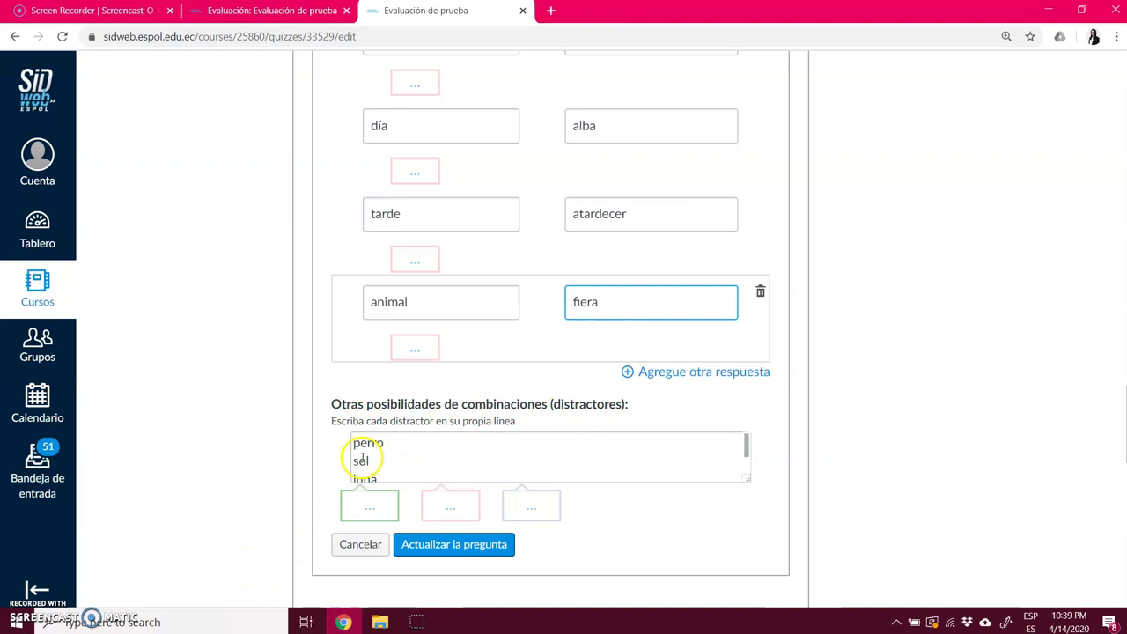
pyautogui.scroll(2, 502, 455)
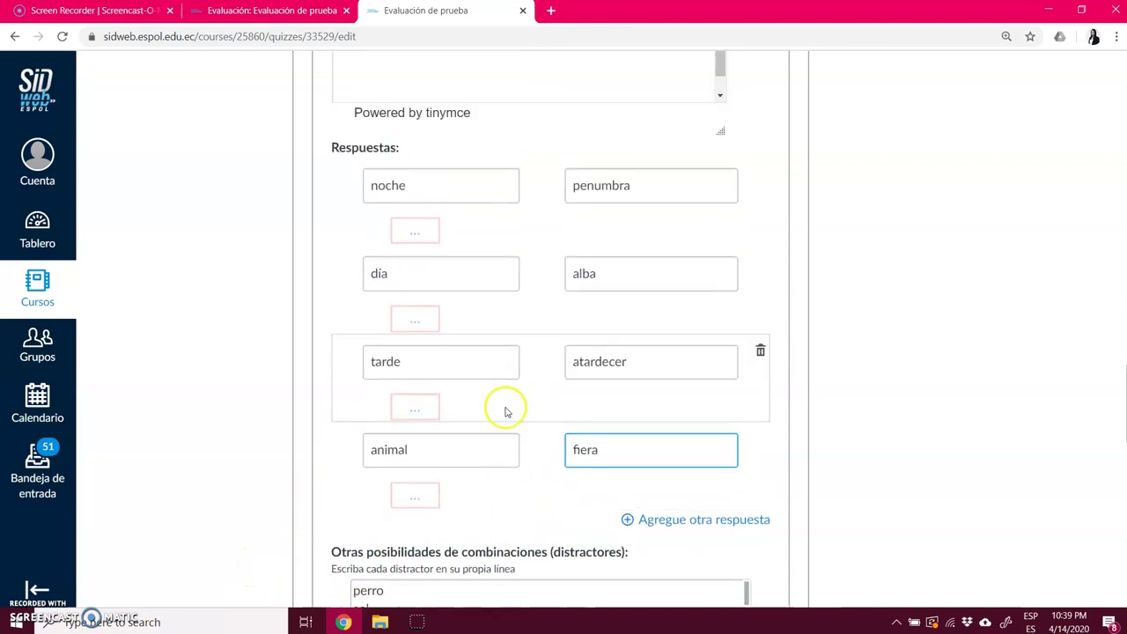
pyautogui.scroll(-2, 506, 411)
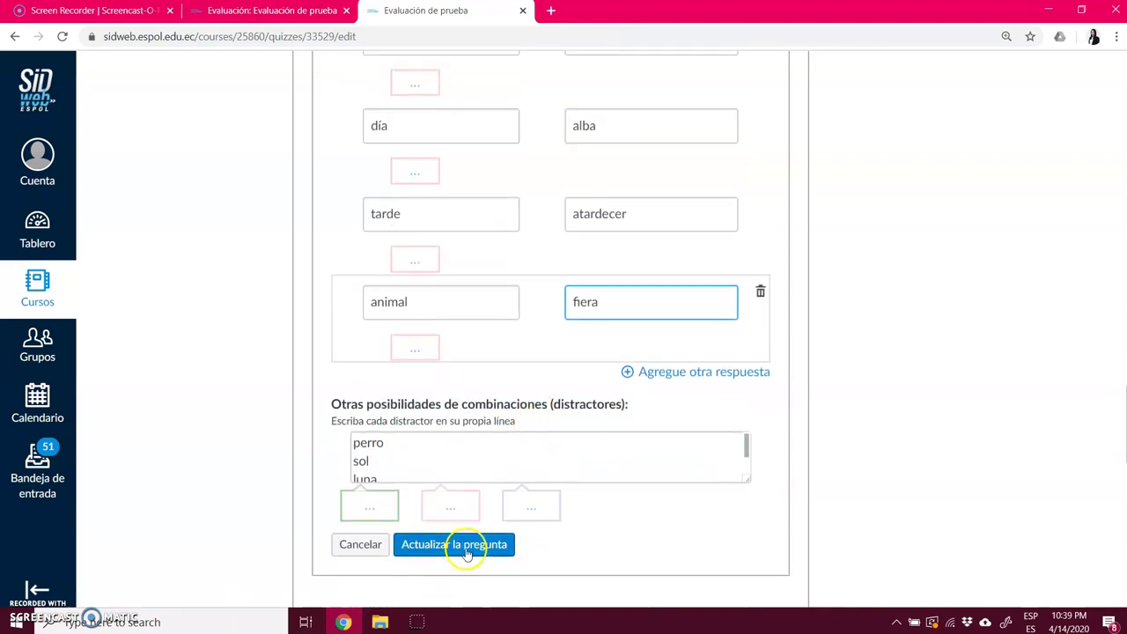
pyautogui.scroll(1, 563, 400)
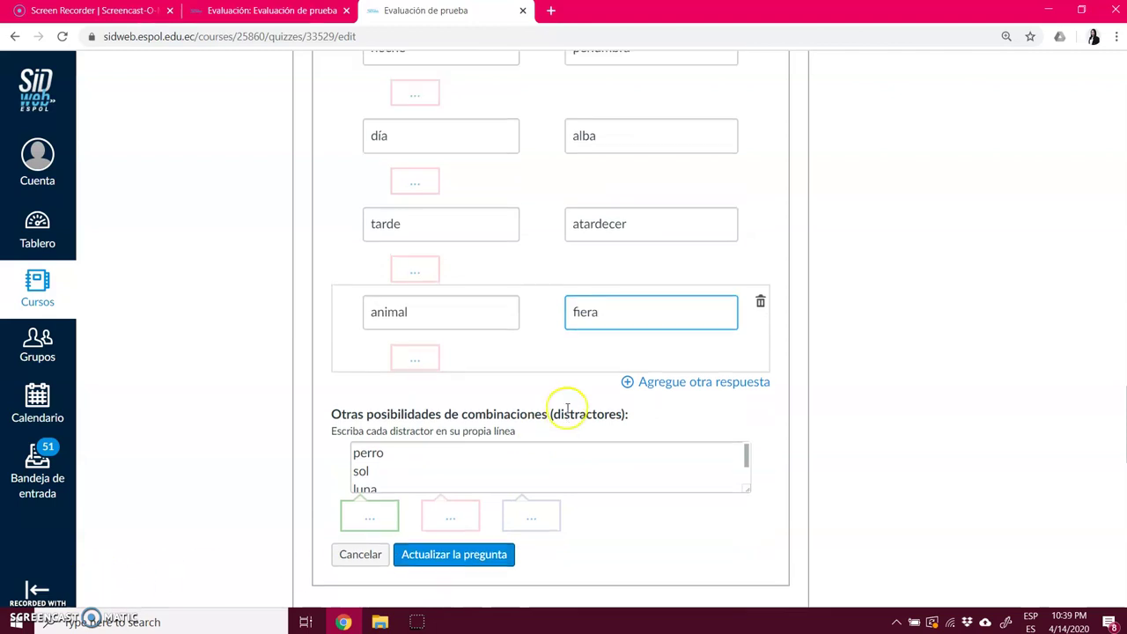
pyautogui.scroll(3, 567, 407)
pyautogui.scroll(-3, 567, 410)
pyautogui.scroll(-1, 567, 413)
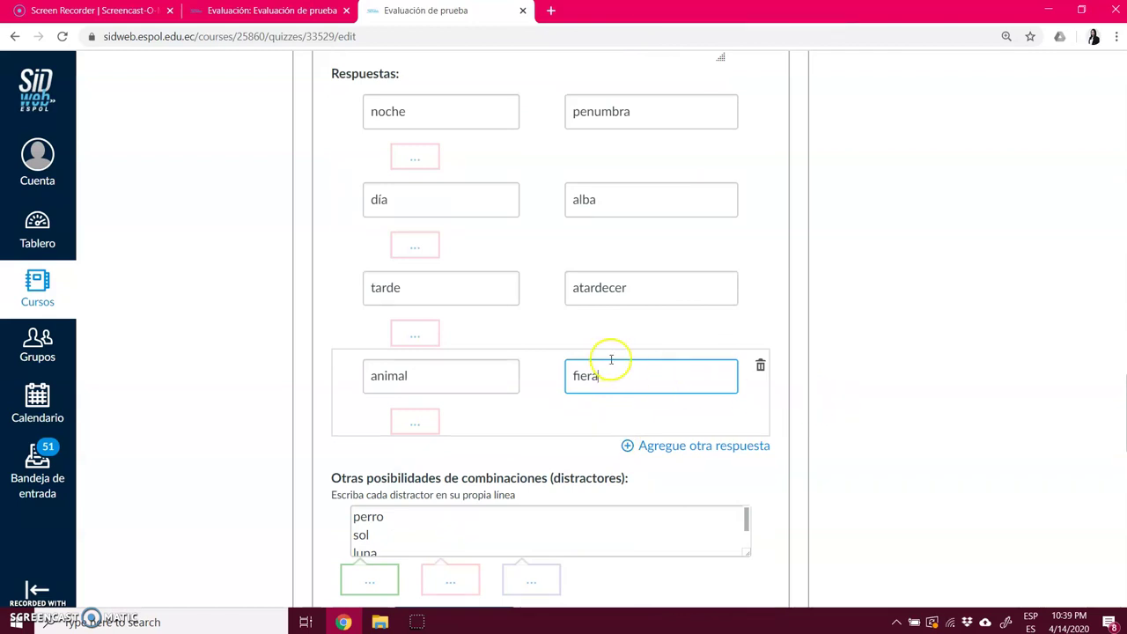
# Switch to the quiz preview and look through its questions to find the synonym-matching one
pyautogui.click(255, 13)
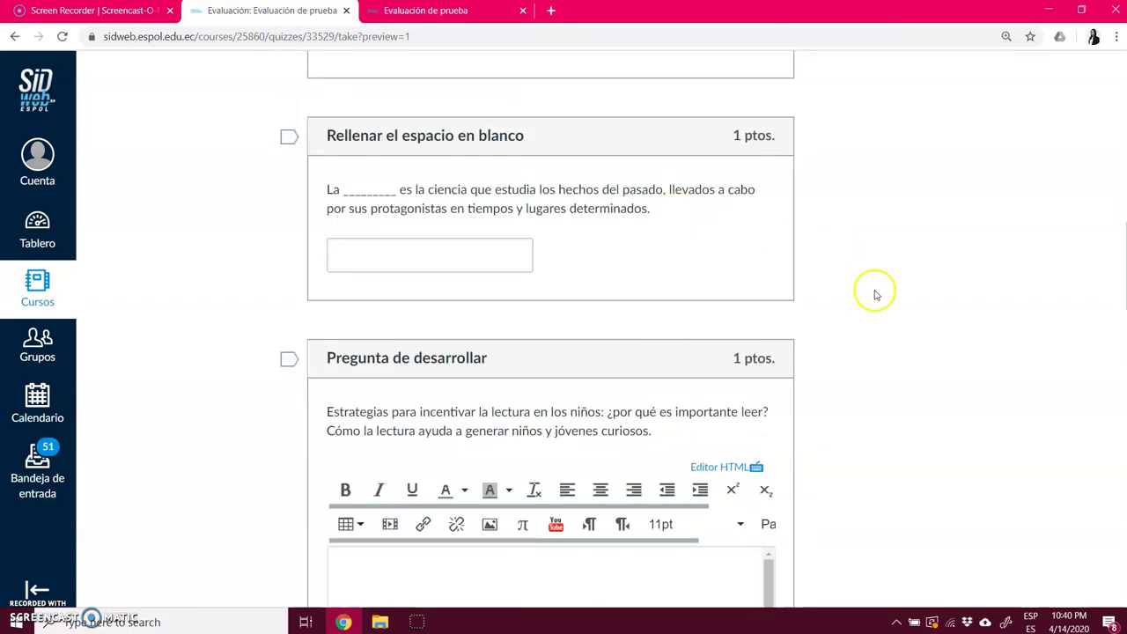
pyautogui.scroll(-1, 874, 295)
pyautogui.scroll(10, 872, 297)
pyautogui.scroll(3, 870, 296)
pyautogui.scroll(-10, 862, 307)
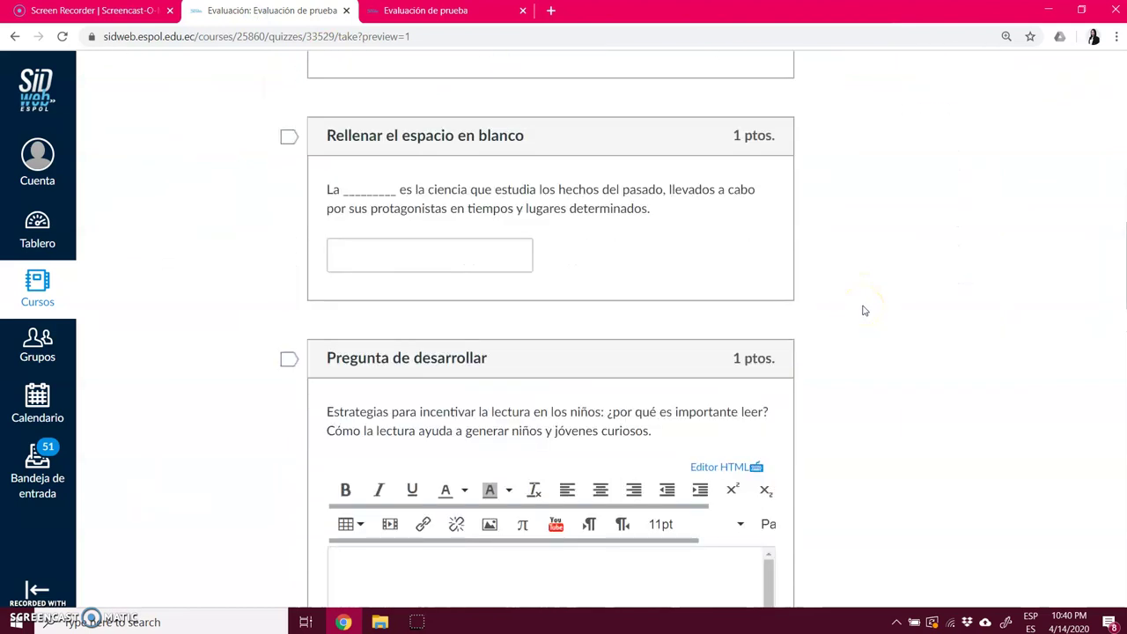
pyautogui.scroll(-8, 863, 310)
pyautogui.scroll(-3, 864, 310)
pyautogui.scroll(2, 861, 309)
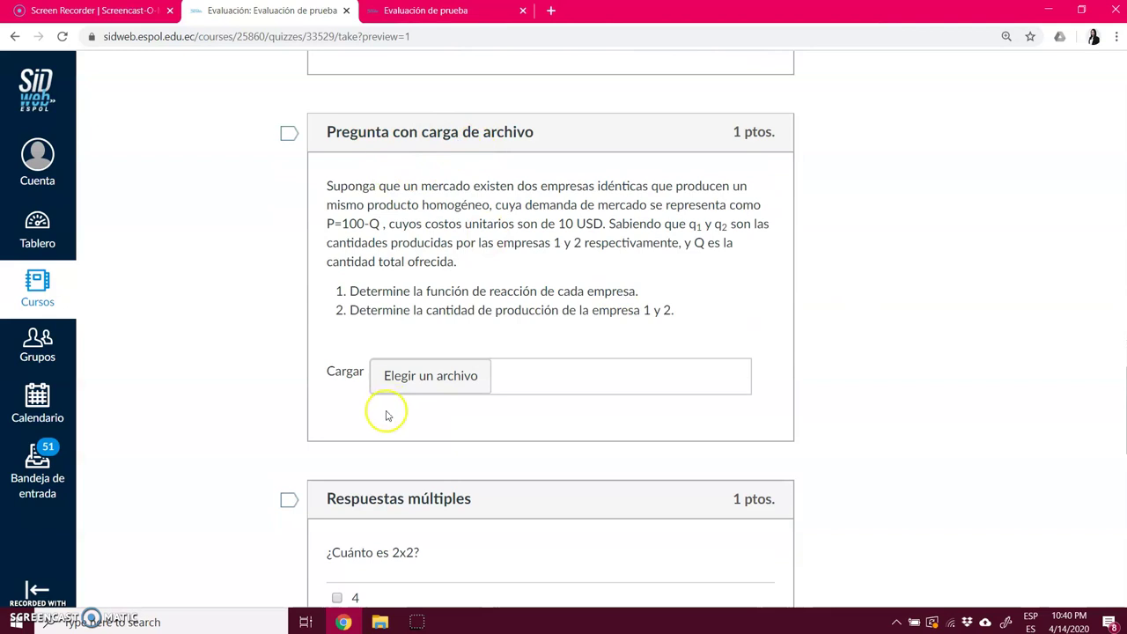
pyautogui.scroll(3, 818, 370)
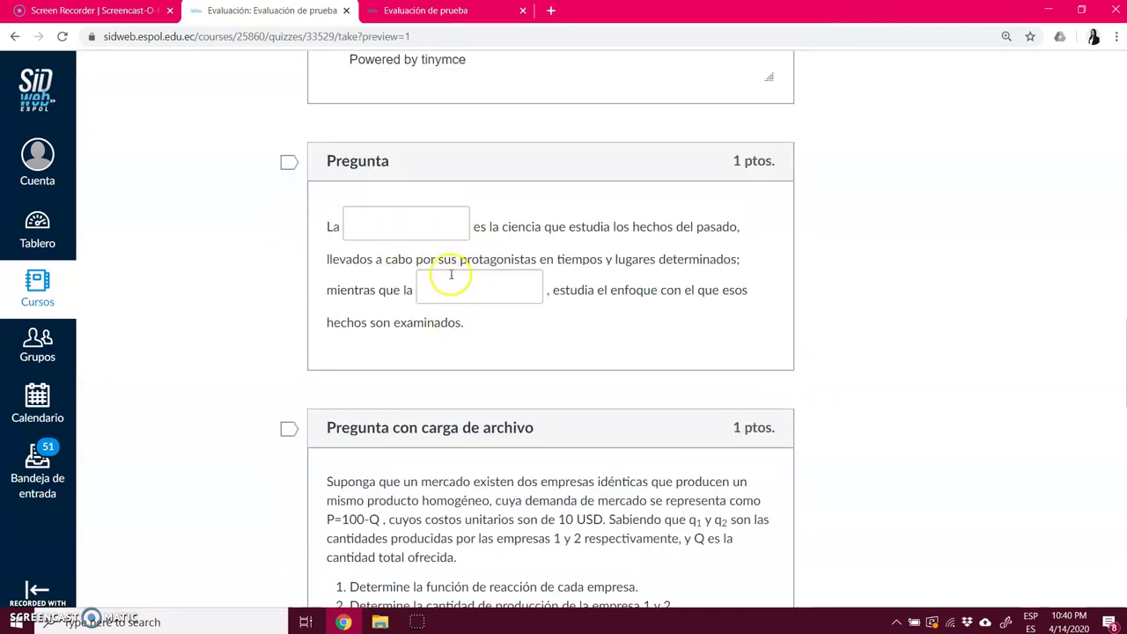
pyautogui.scroll(-6, 795, 427)
pyautogui.scroll(-3, 793, 404)
pyautogui.scroll(2, 792, 402)
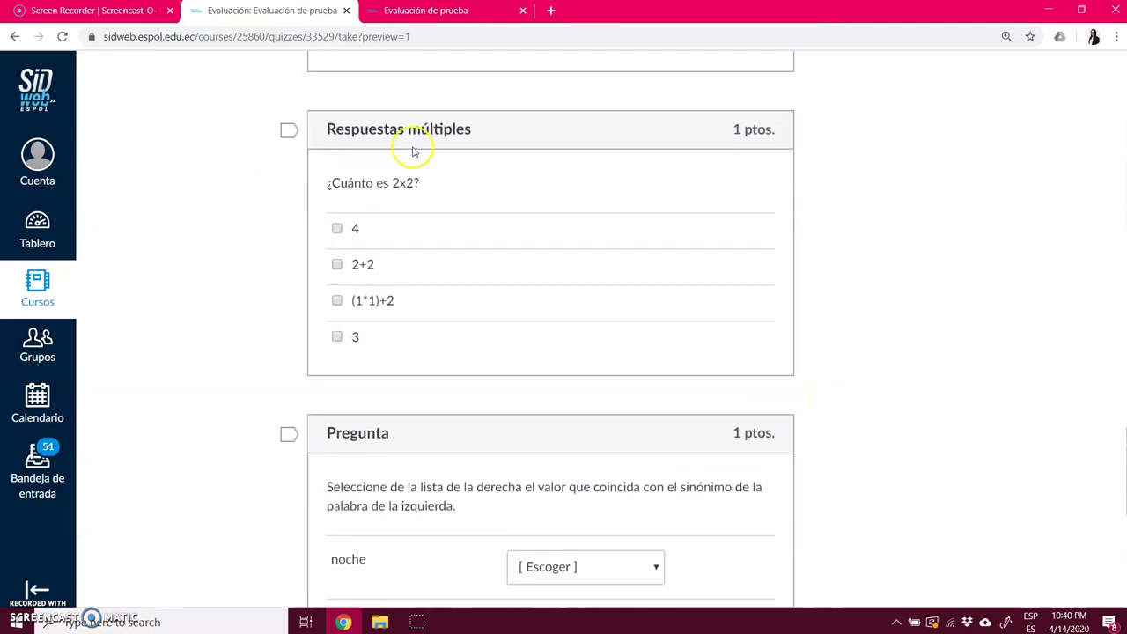
pyautogui.scroll(-3, 978, 307)
pyautogui.scroll(1, 957, 322)
pyautogui.scroll(-1, 958, 324)
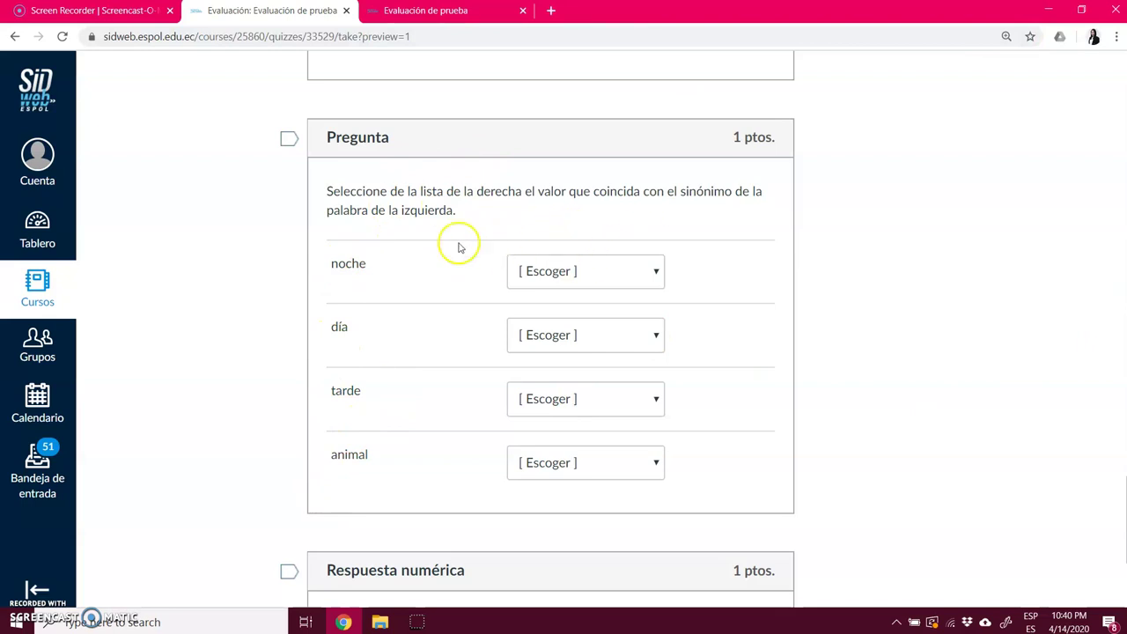
# In the previewed matching question, choose penumbra as the synonym of noche and view the options offered for día
pyautogui.click(597, 278)
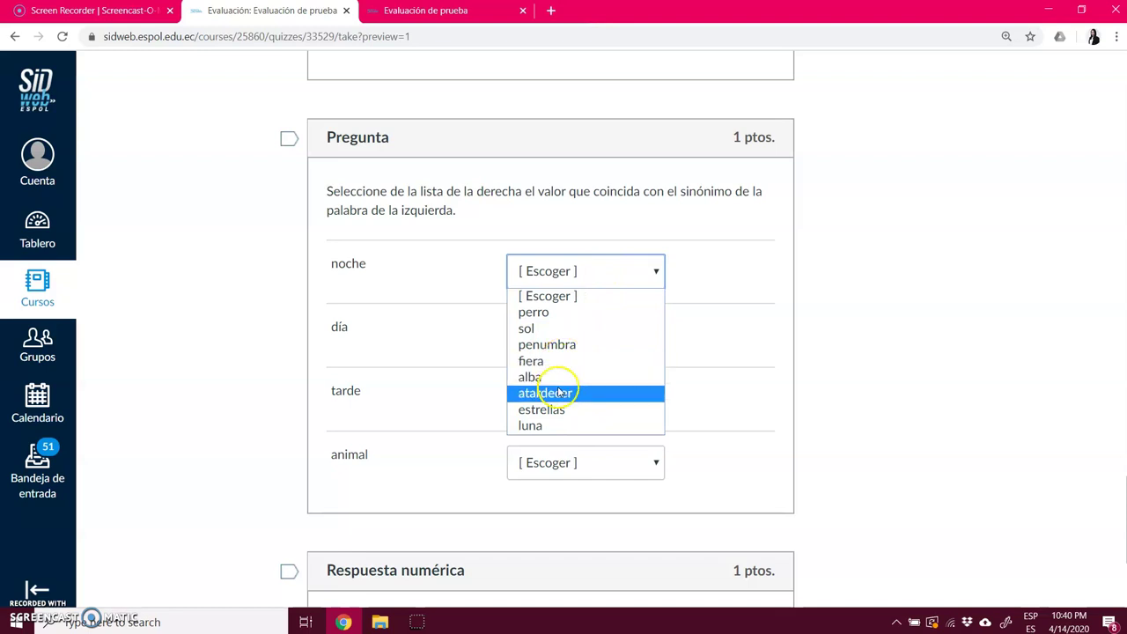
pyautogui.click(555, 349)
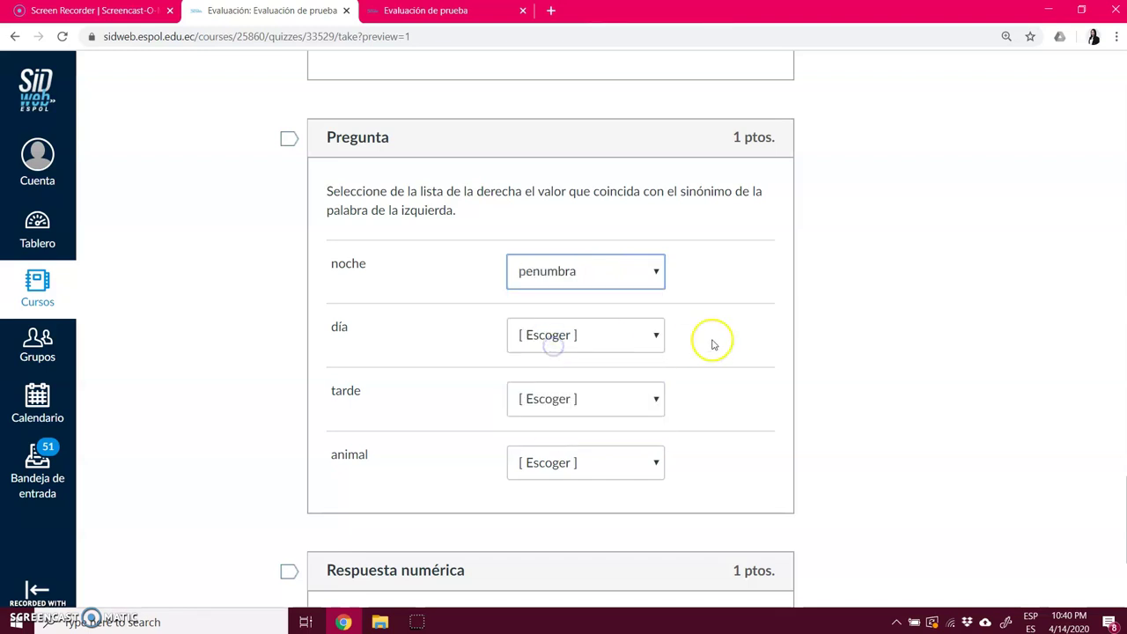
pyautogui.click(620, 339)
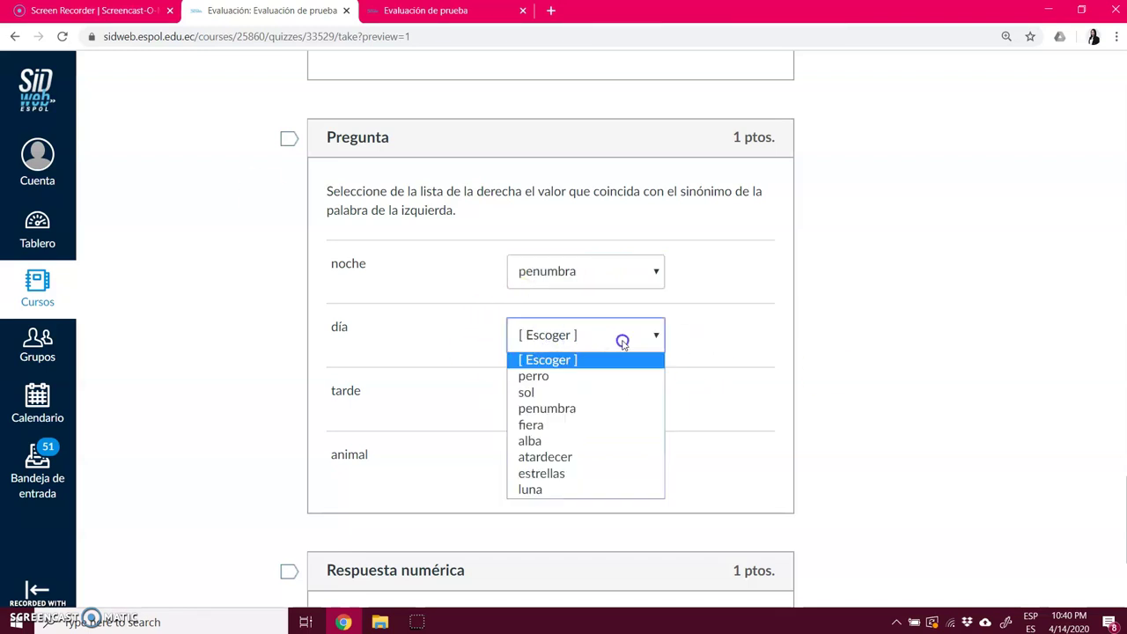
pyautogui.click(340, 330)
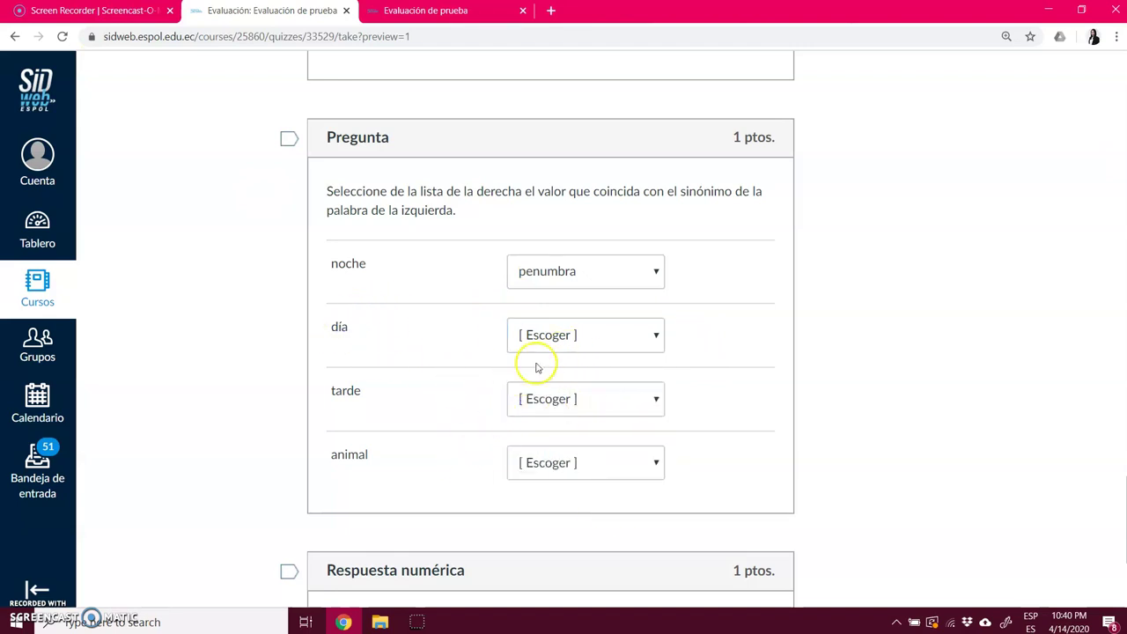
# Return to the quiz editor and update the synonym-matching question without changes
pyautogui.click(435, 11)
pyautogui.scroll(-3, 872, 392)
pyautogui.scroll(2, 716, 365)
pyautogui.scroll(-2, 718, 377)
pyautogui.scroll(-1, 718, 377)
pyautogui.scroll(2, 716, 379)
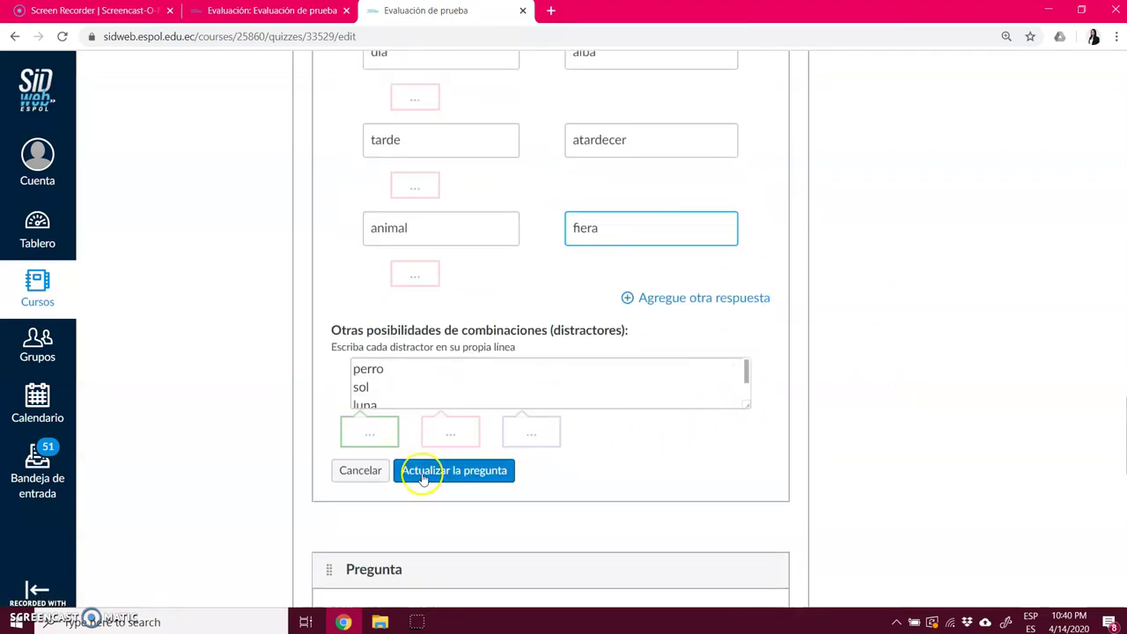
pyautogui.click(423, 476)
# Open the question with the [palabra1] and [palabra2] blanks about the science of past events for editing
pyautogui.scroll(7, 949, 356)
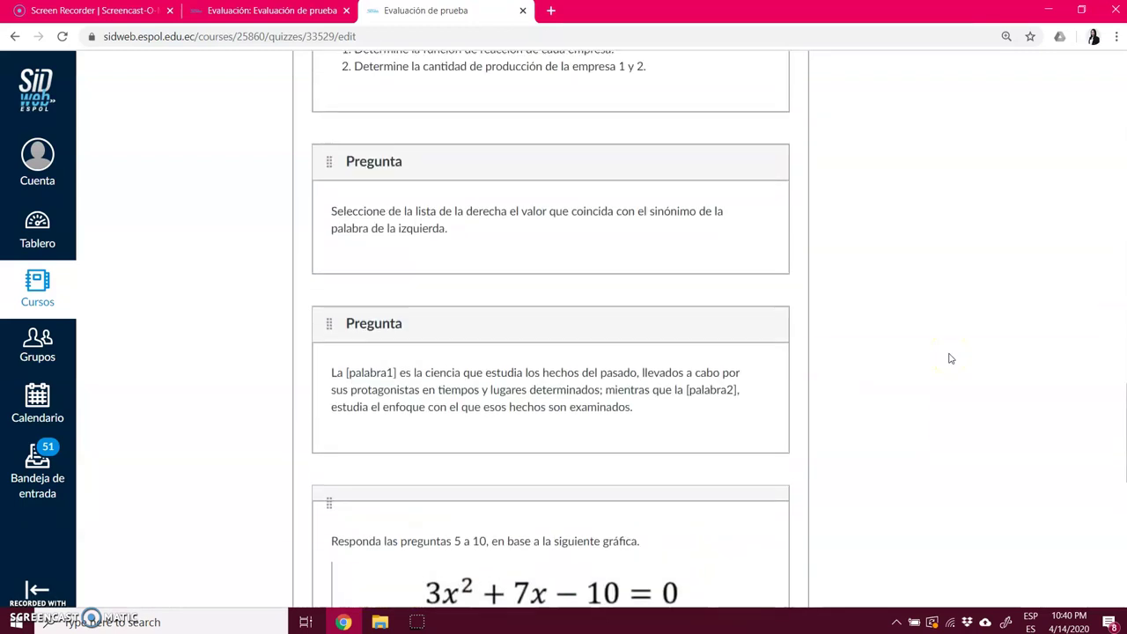
pyautogui.scroll(1, 950, 358)
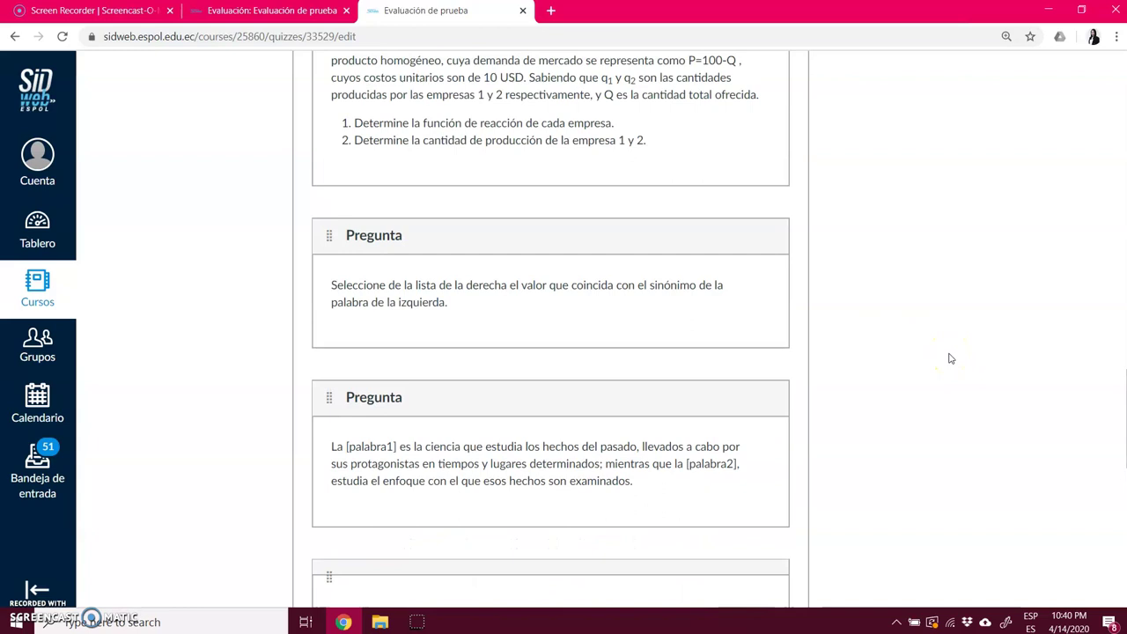
pyautogui.scroll(-2, 886, 312)
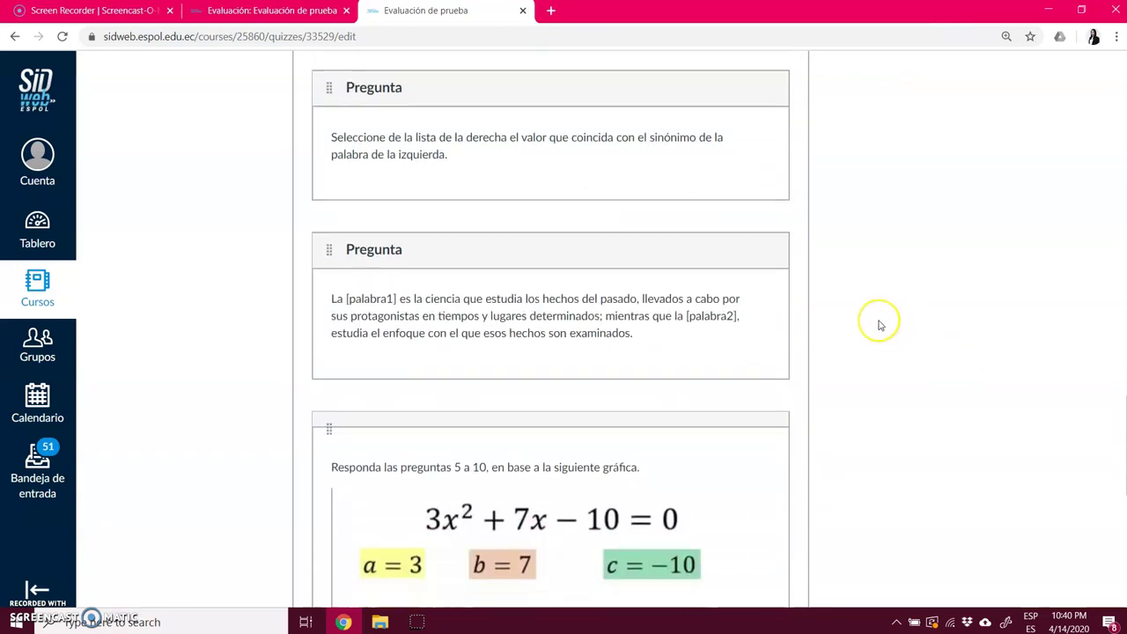
pyautogui.scroll(-2, 879, 326)
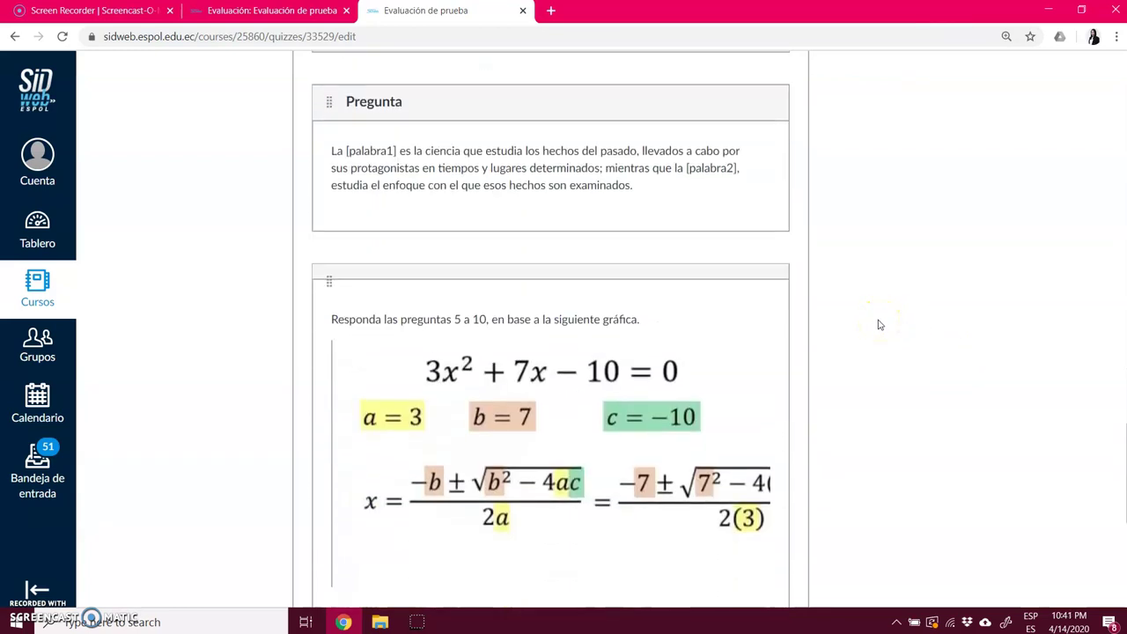
pyautogui.scroll(1, 878, 325)
pyautogui.moveTo(420, 221)
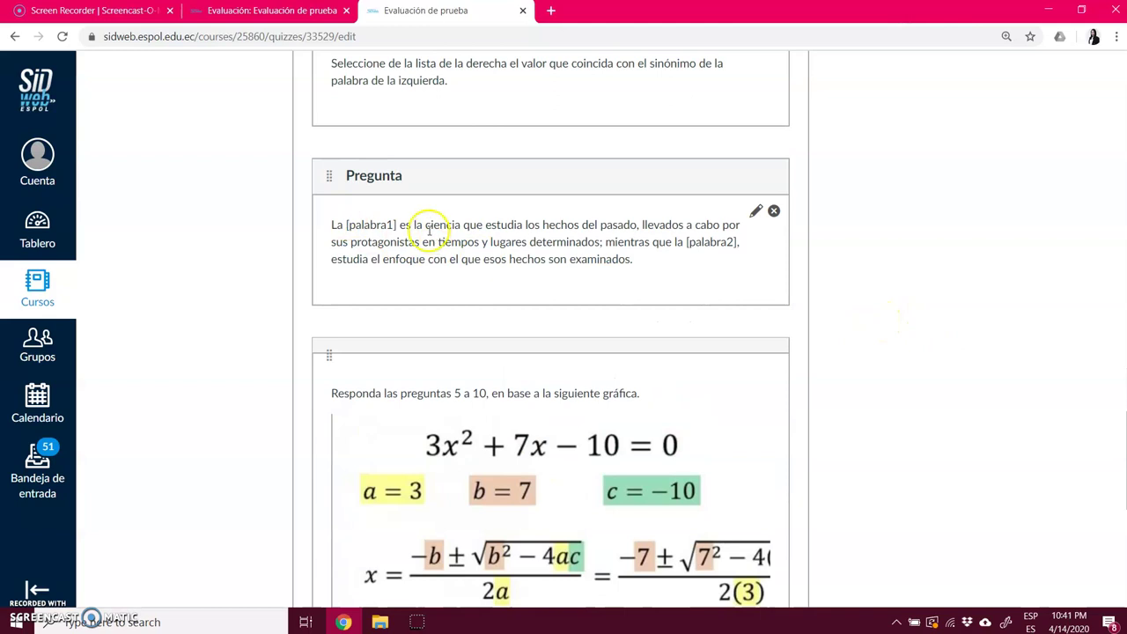
pyautogui.click(757, 214)
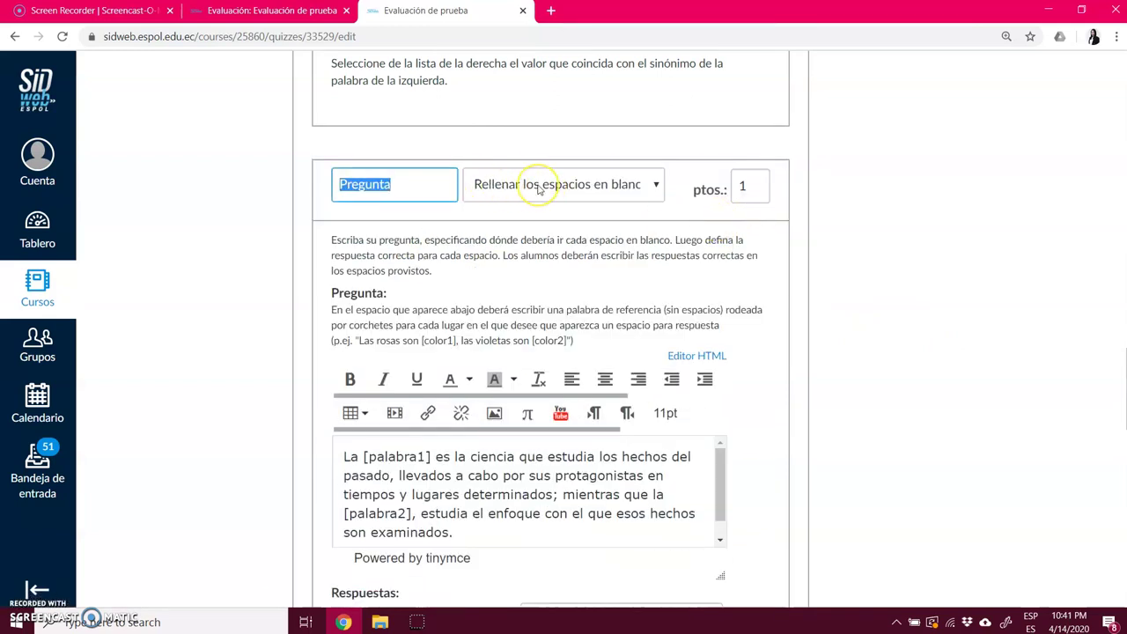
# Review the multiple-blanks instructions and highlight the [palabra1] and [palabra2] placeholders in the question statement
pyautogui.scroll(-1, 850, 297)
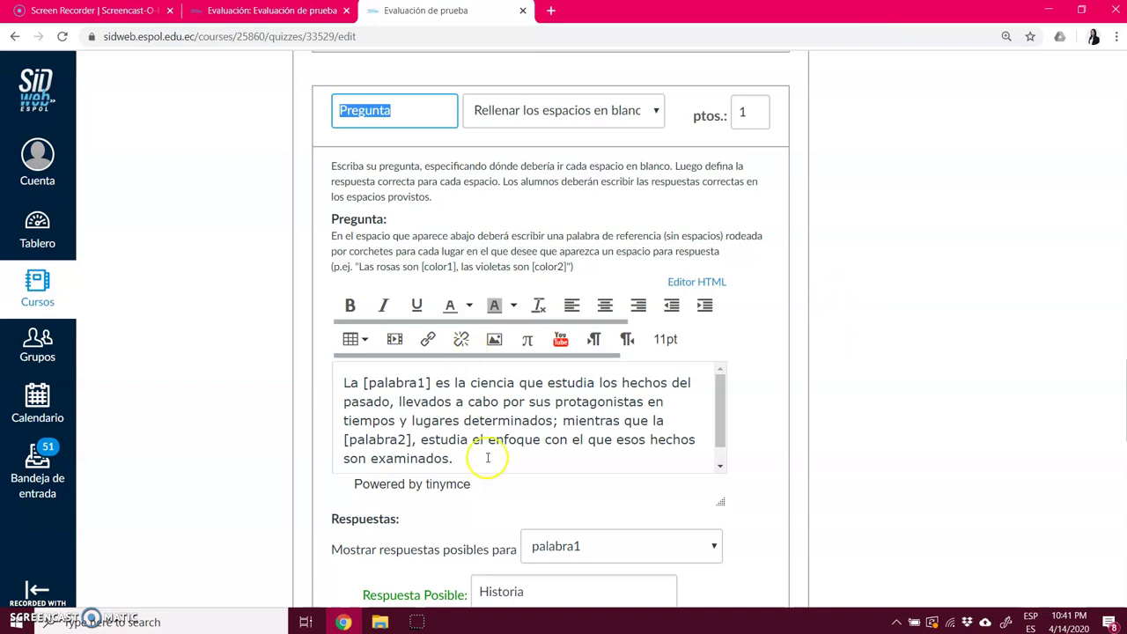
pyautogui.scroll(-1, 485, 455)
pyautogui.scroll(-2, 892, 407)
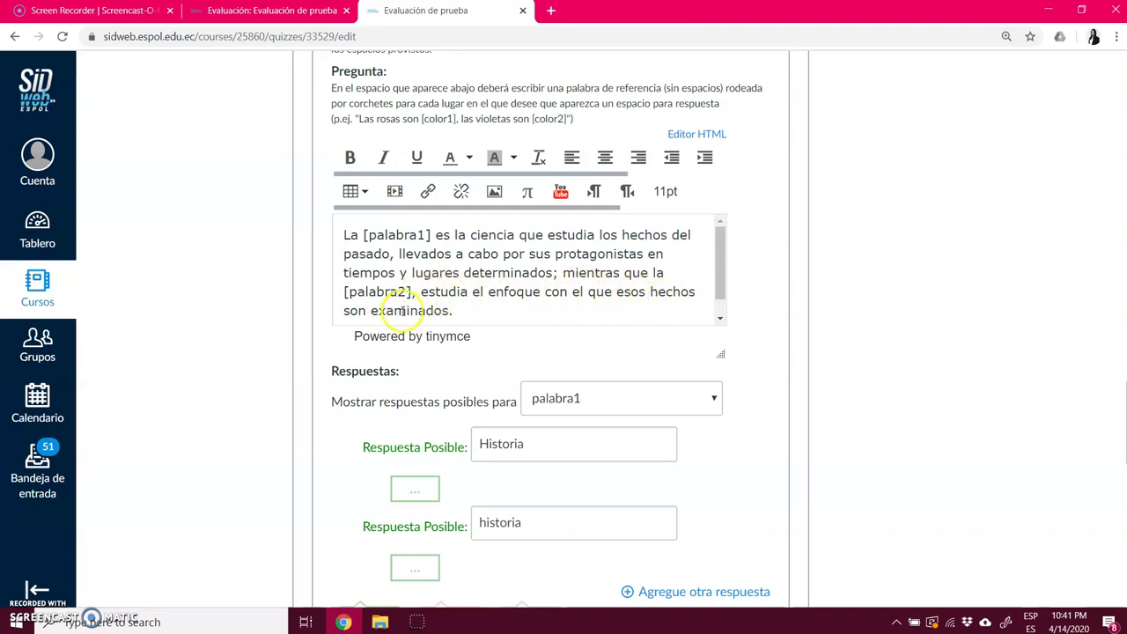
pyautogui.moveTo(364, 235); pyautogui.dragTo(431, 234)
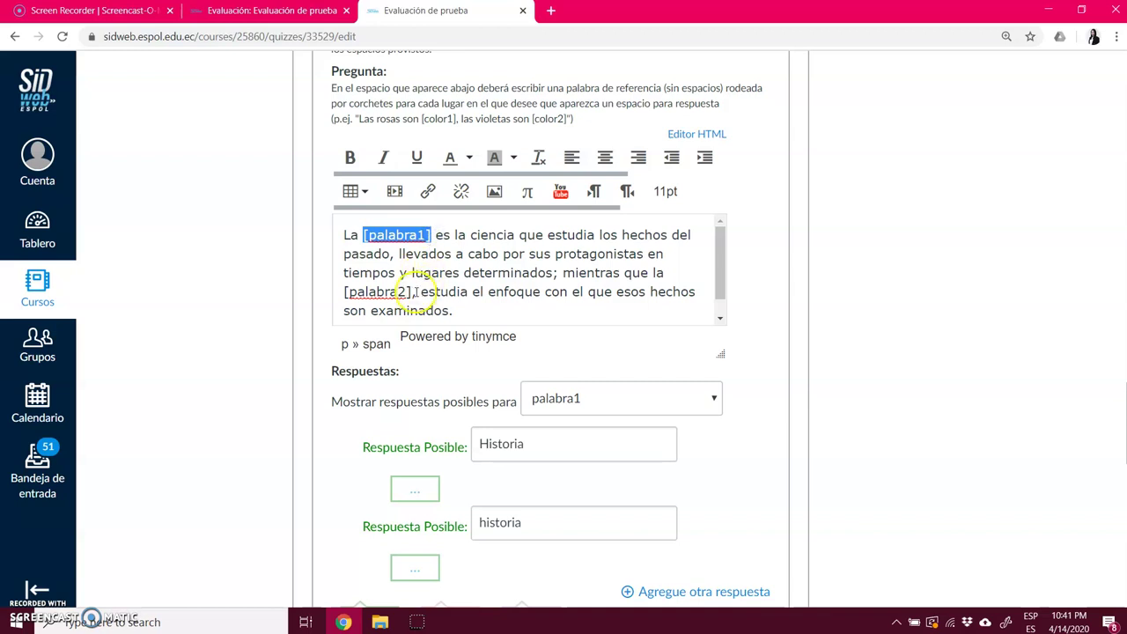
pyautogui.moveTo(343, 294); pyautogui.dragTo(414, 294)
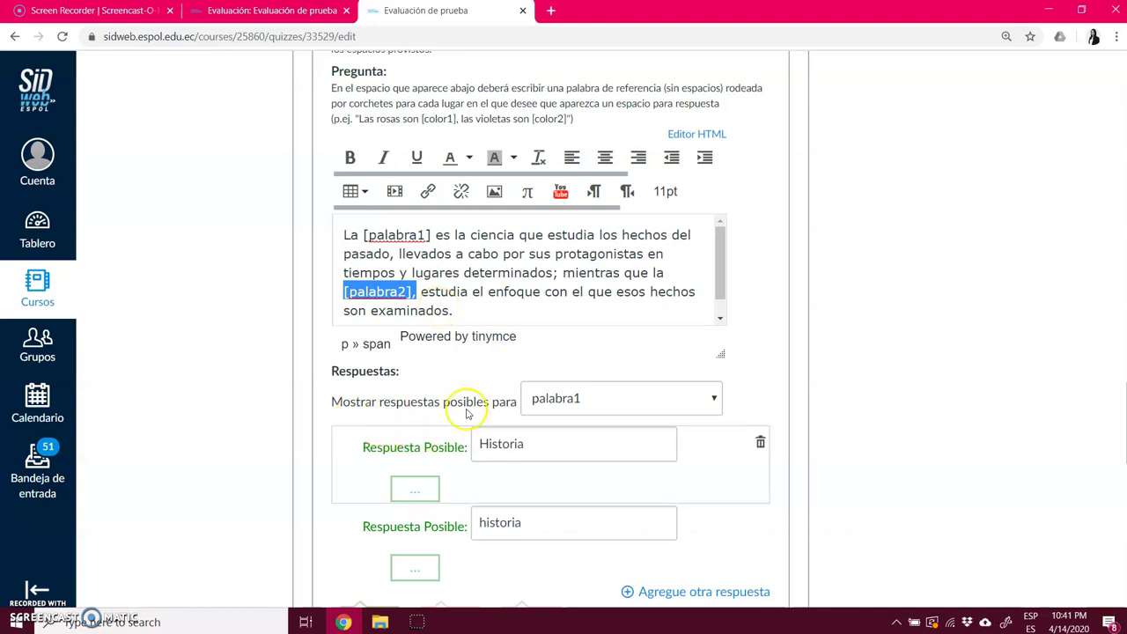
# Check the possible answers accepted for the palabra1 blank, keeping palabra1 as the displayed blank
pyautogui.scroll(-1, 513, 418)
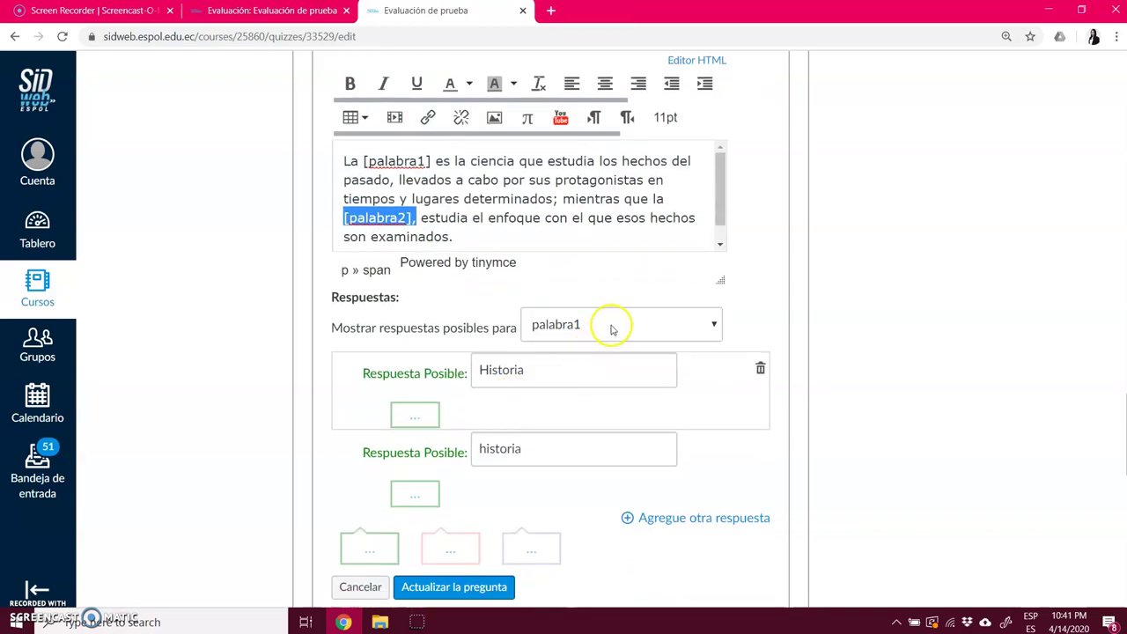
pyautogui.click(614, 326)
pyautogui.click(614, 326)
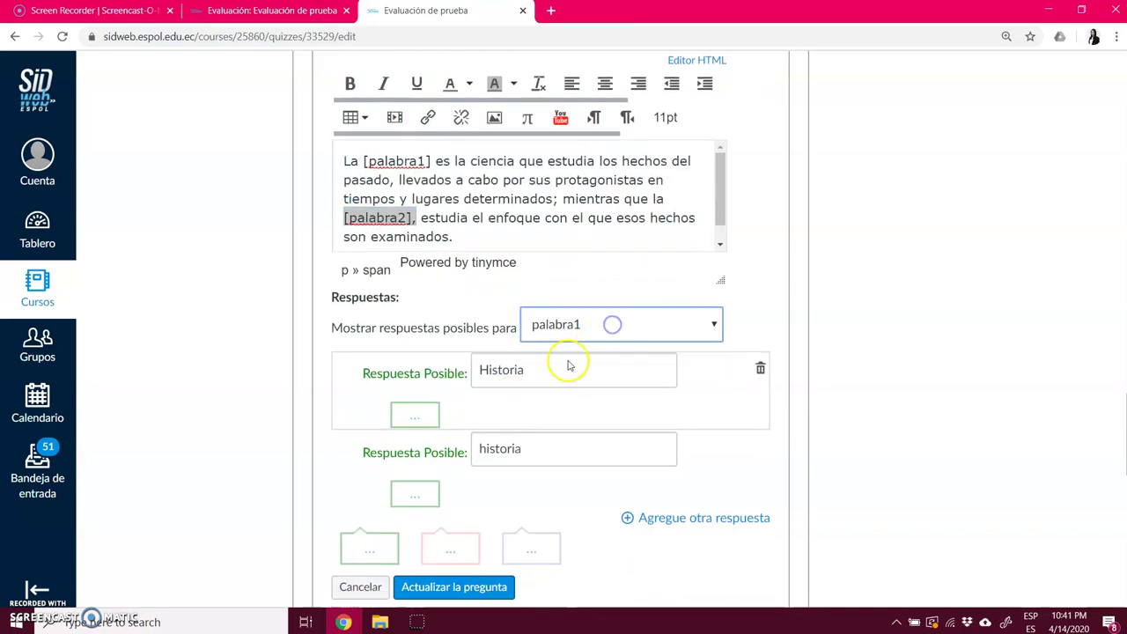
pyautogui.click(519, 373)
pyautogui.click(239, 373)
pyautogui.click(523, 451)
pyautogui.click(523, 475)
pyautogui.click(523, 448)
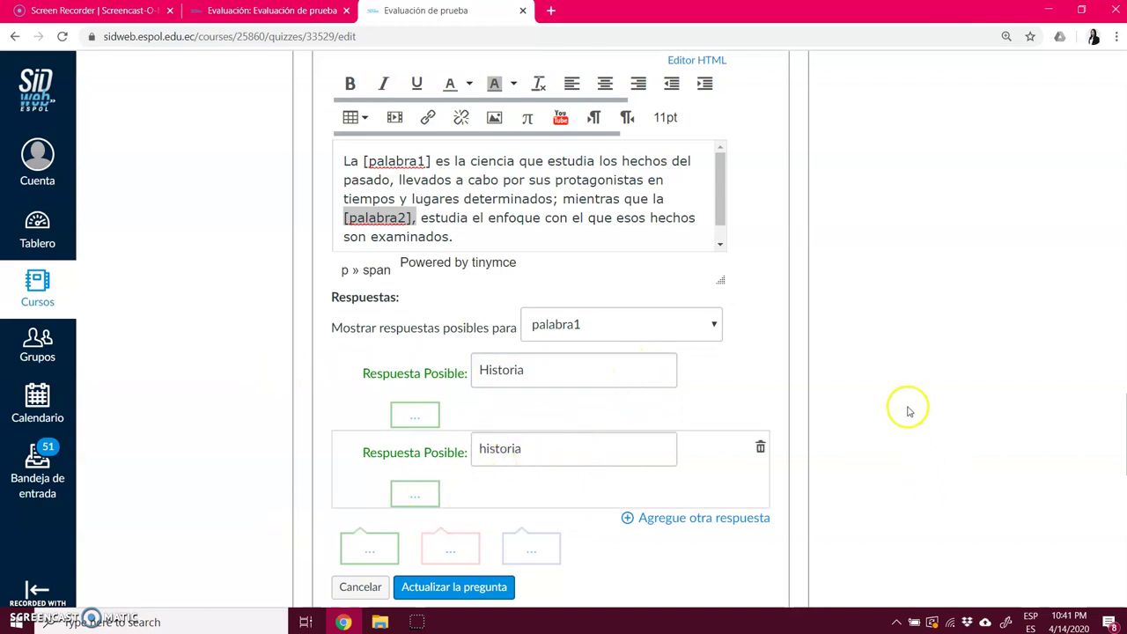
# Display the possible answers for the palabra2 blank and update the multiple-blanks question
pyautogui.click(636, 326)
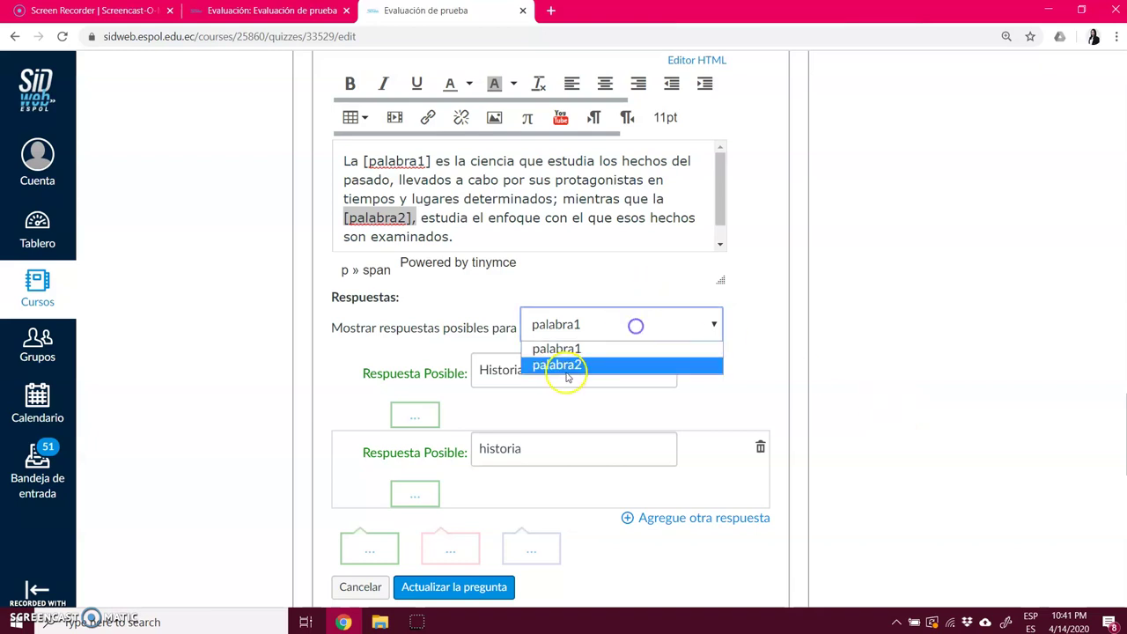
pyautogui.click(564, 366)
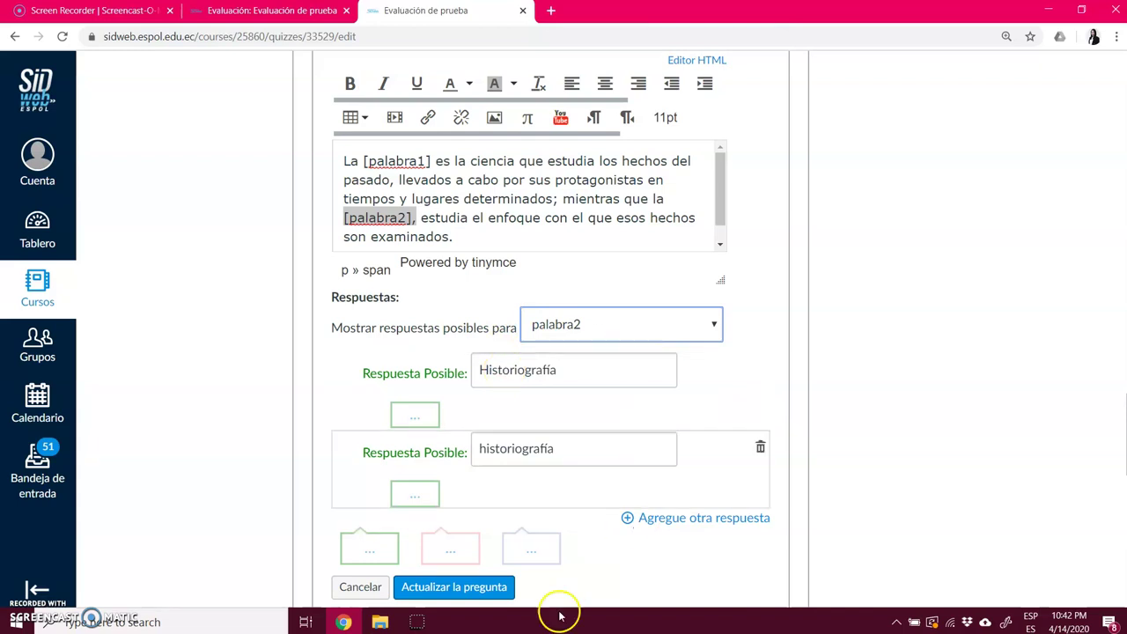
pyautogui.click(467, 587)
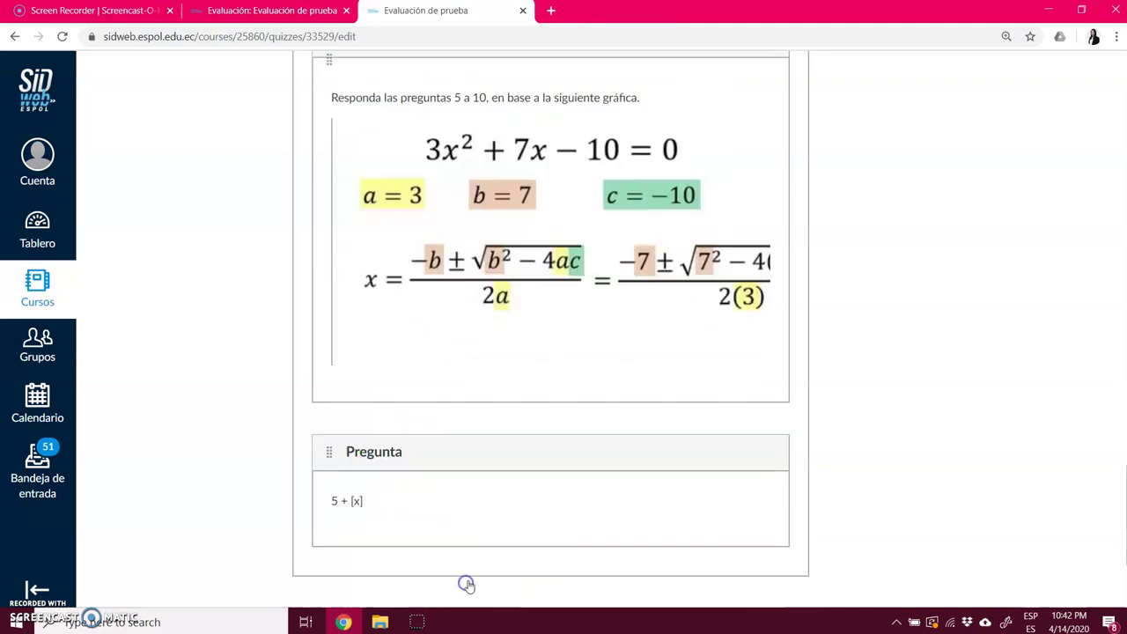
# Open the text block "Responda las preguntas 5 a 10, en base a la siguiente gráfica." for editing
pyautogui.scroll(3, 921, 264)
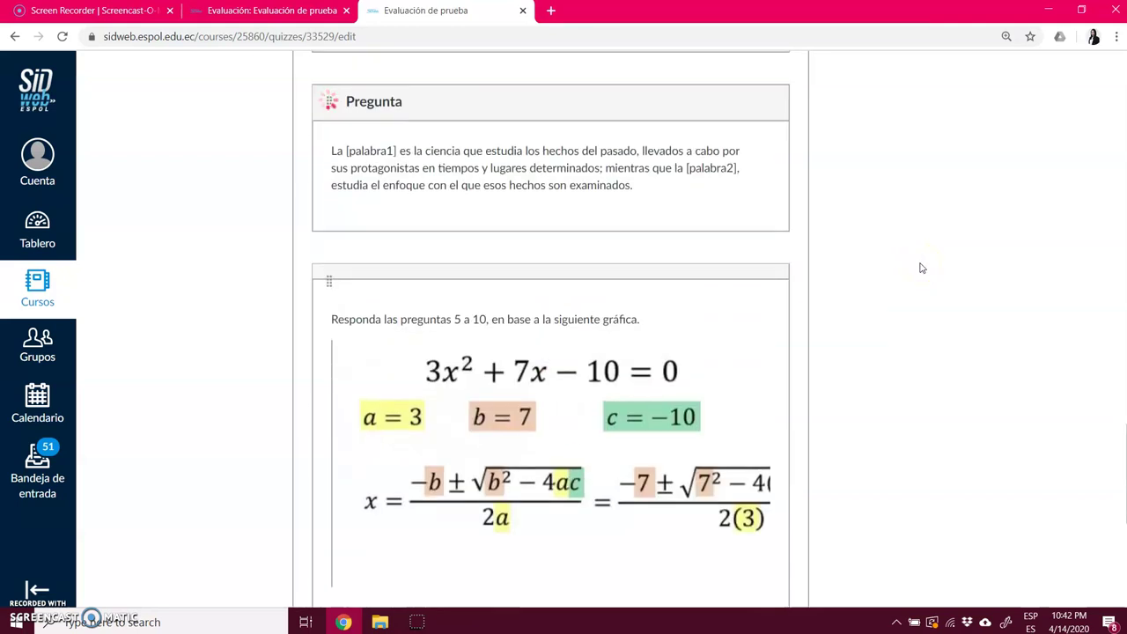
pyautogui.scroll(-2, 921, 268)
pyautogui.scroll(-1, 921, 270)
pyautogui.scroll(1, 921, 270)
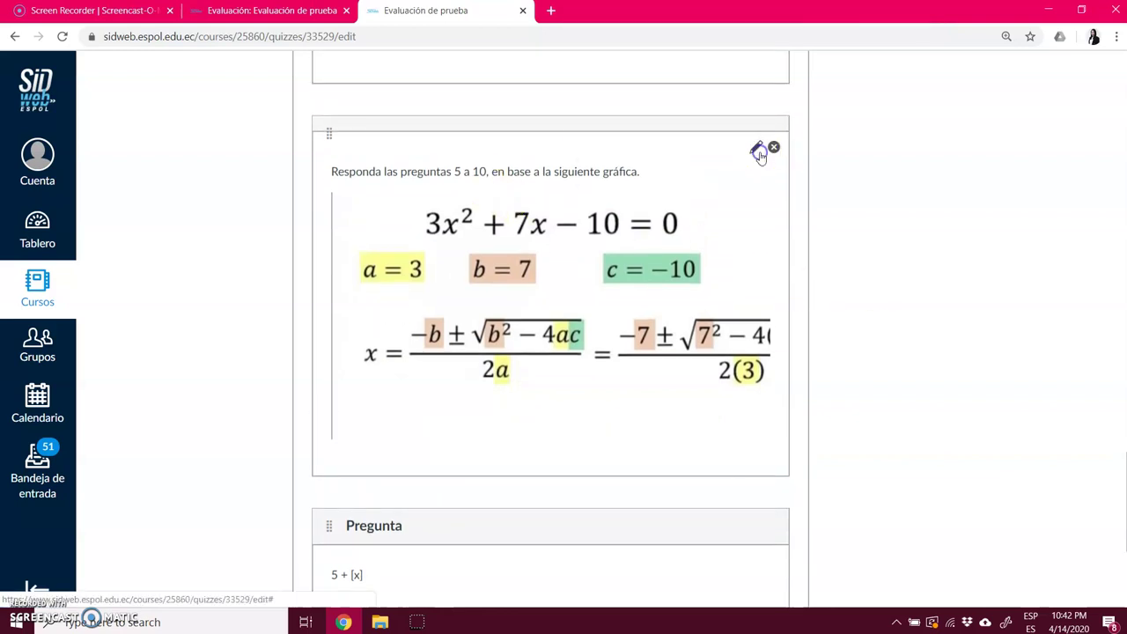
pyautogui.click(757, 148)
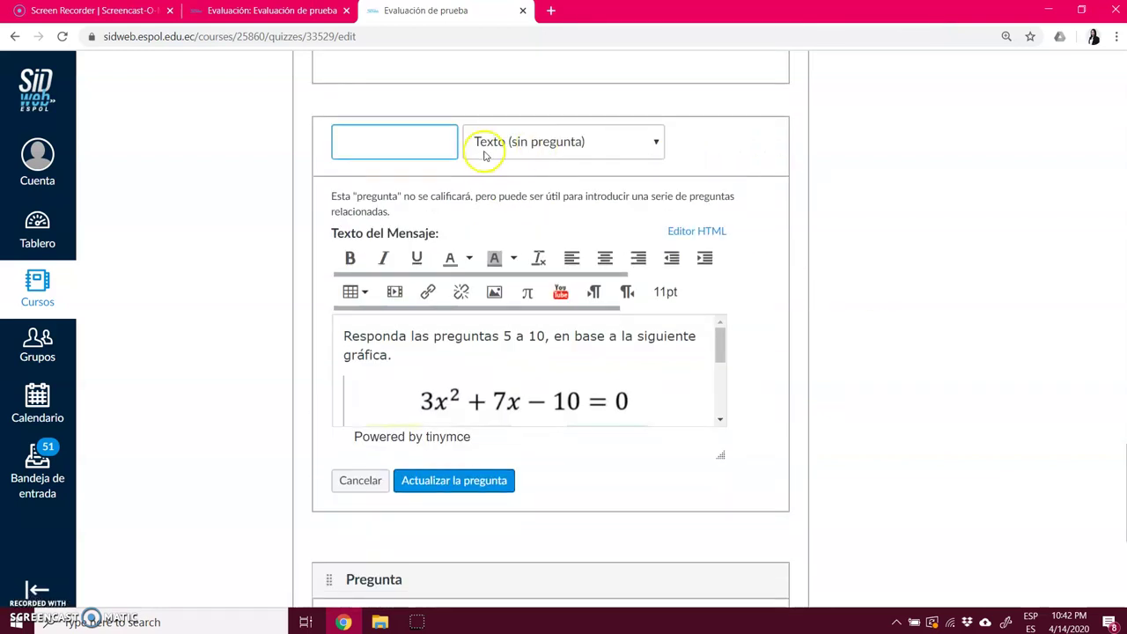
# Review the block's Texto (sin pregunta) type and its message with the quadratic formula image, keeping the type
pyautogui.click(580, 154)
pyautogui.click(581, 150)
pyautogui.scroll(-1, 884, 251)
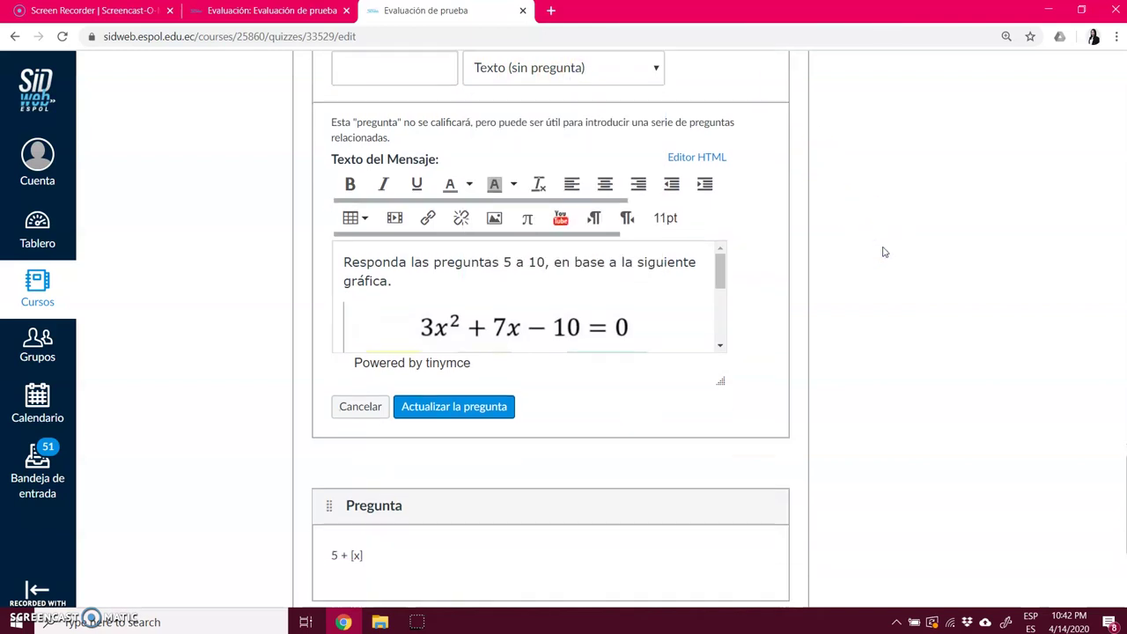
pyautogui.scroll(1, 884, 251)
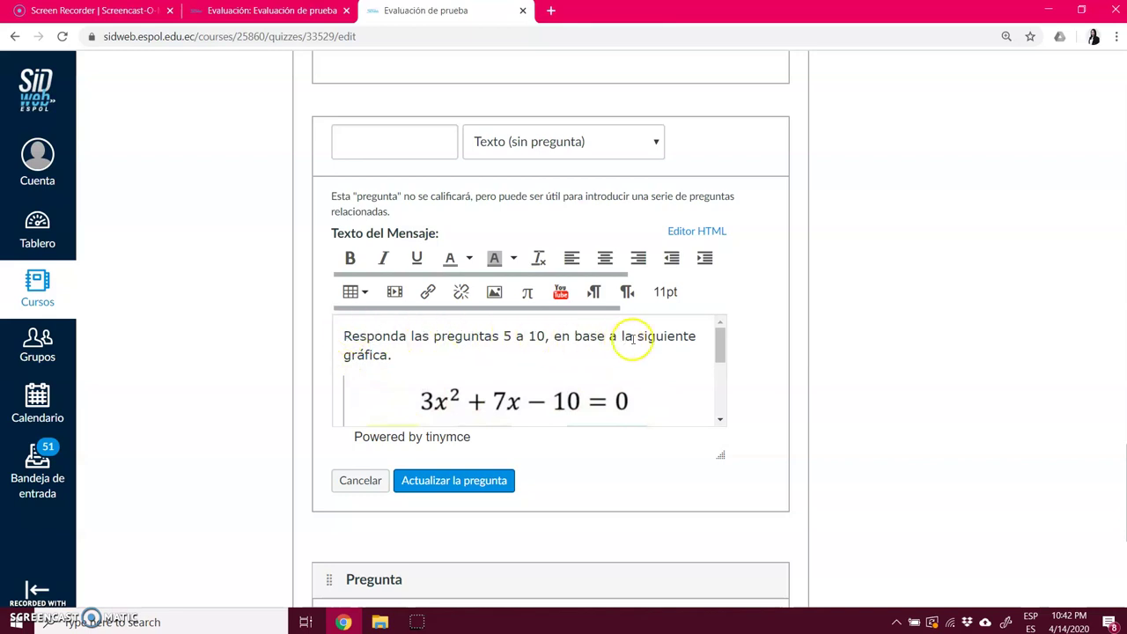
pyautogui.scroll(-4, 468, 364)
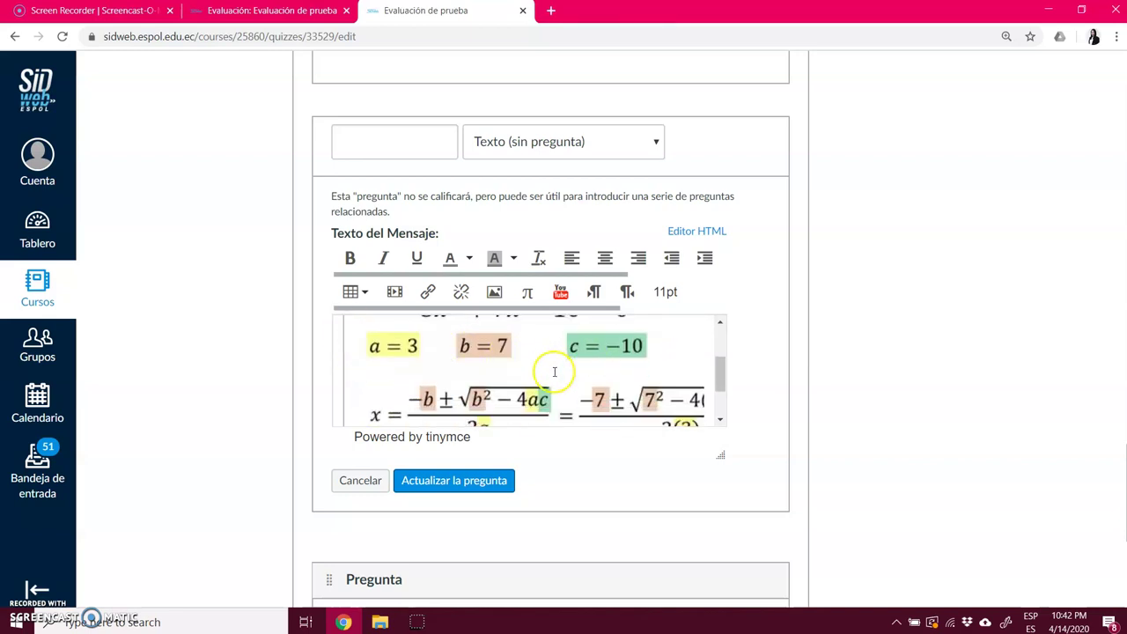
pyautogui.scroll(2, 568, 382)
pyautogui.scroll(3, 571, 382)
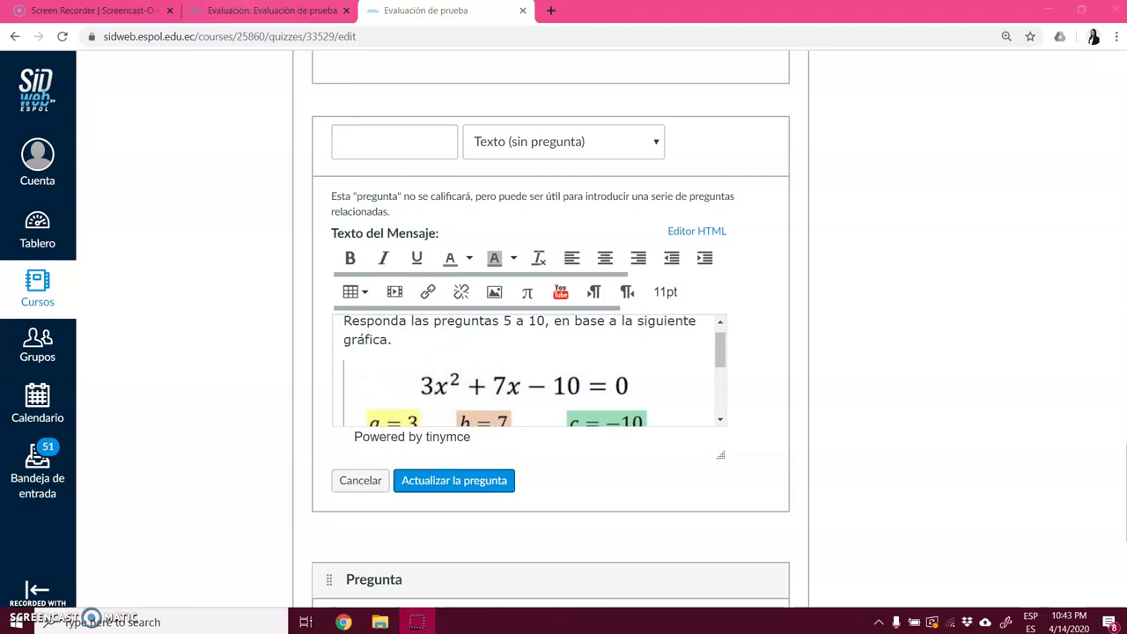
# Upload the sidweb image from Downloads into the Fórmulas folder of the course files
pyautogui.click(254, 10)
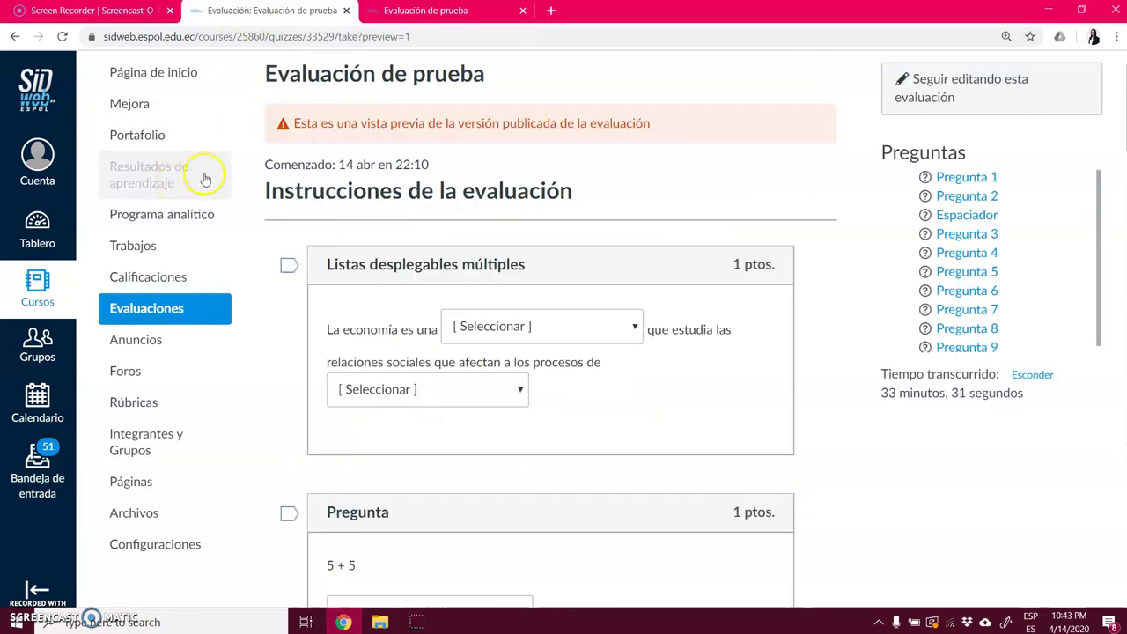
pyautogui.click(128, 513)
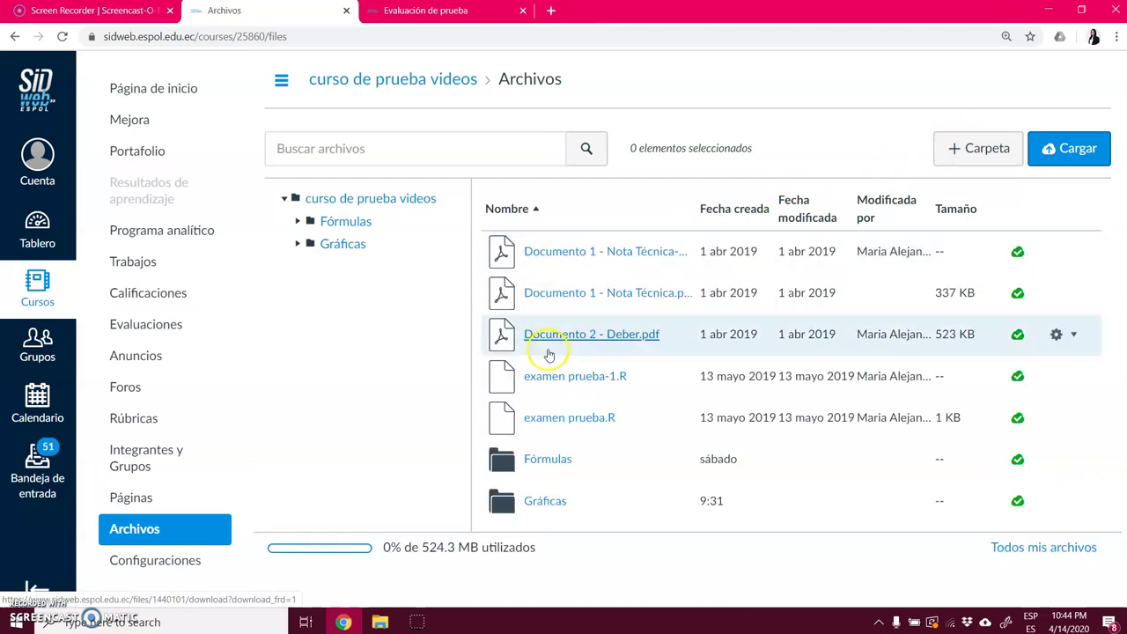
pyautogui.click(550, 462)
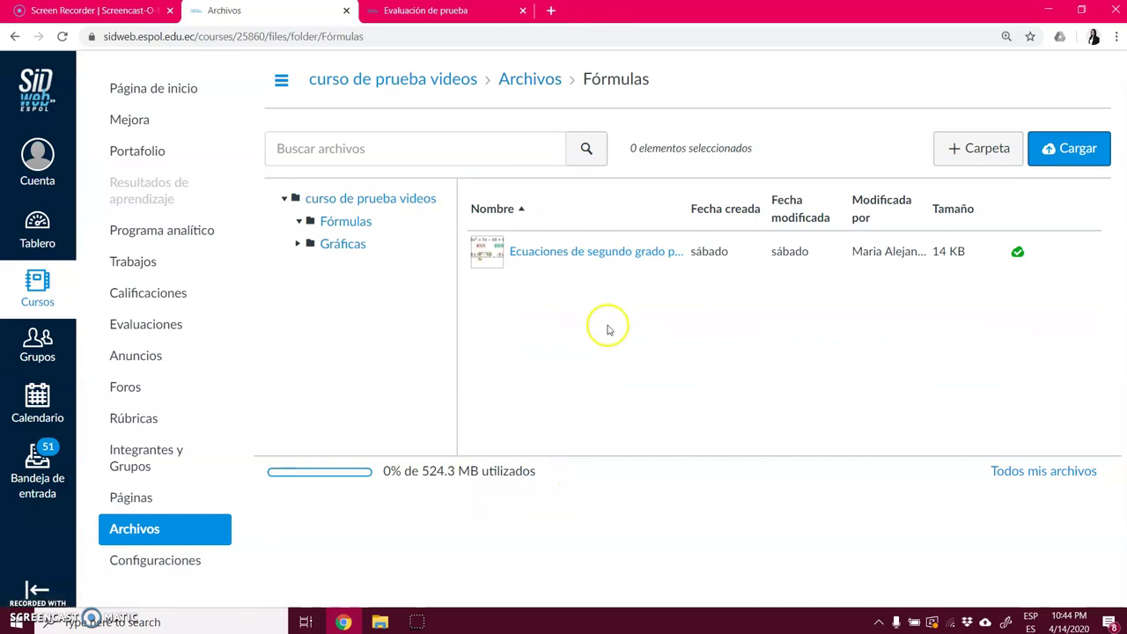
pyautogui.click(1053, 157)
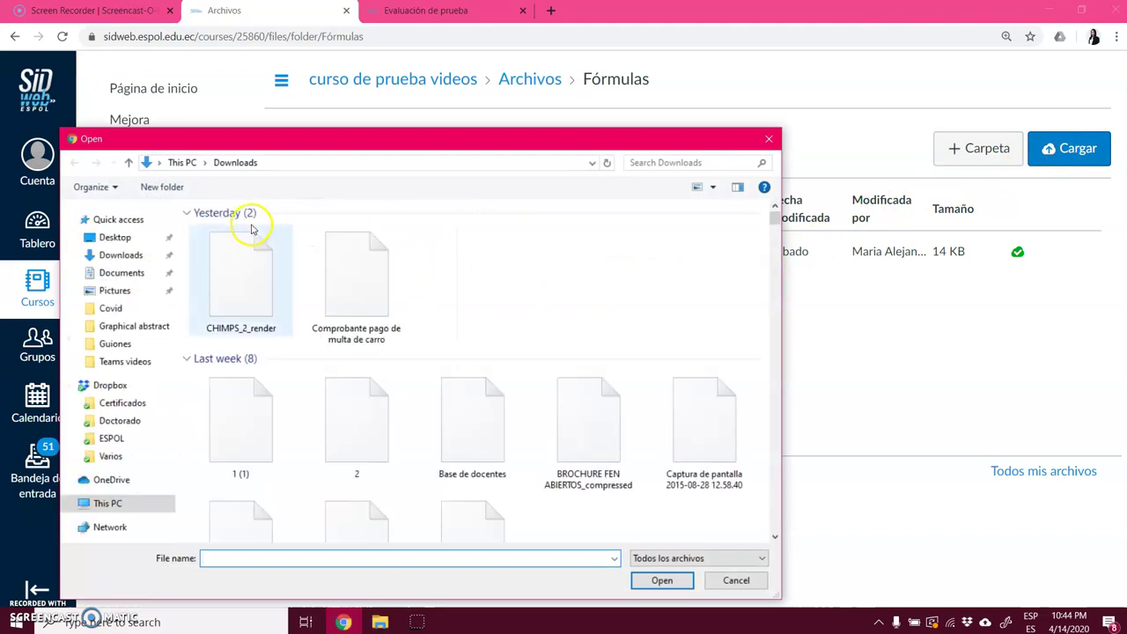
pyautogui.click(371, 294)
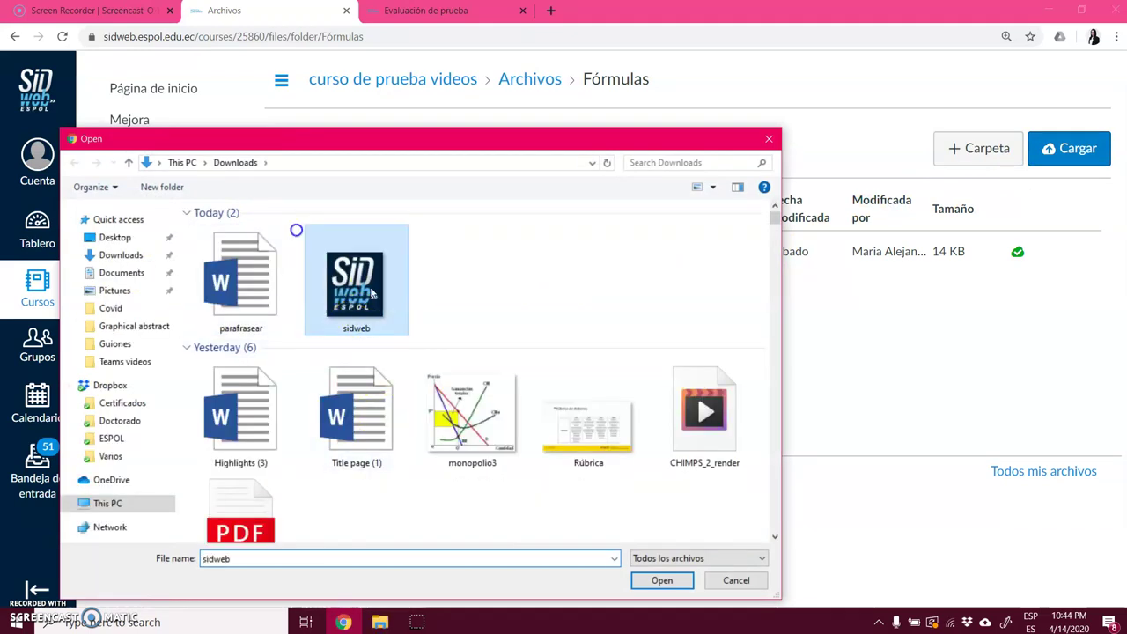
pyautogui.click(660, 580)
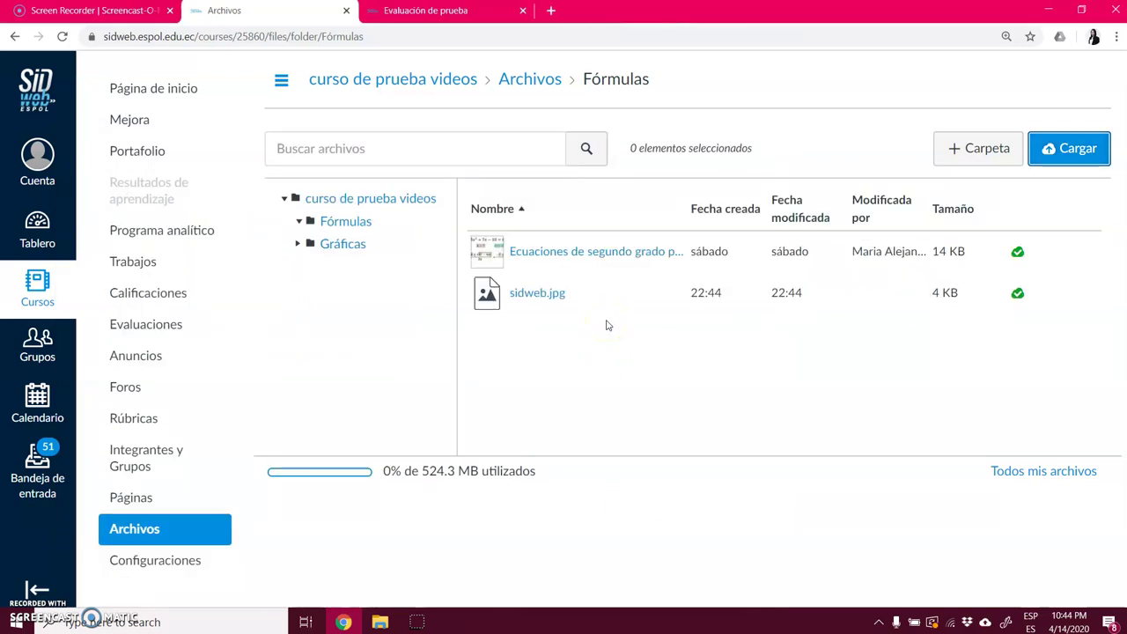
# Back in the quiz editor, browse the Canvas course folders Gráficas and Fórmulas as image sources, and close the image dialog without inserting anything
pyautogui.click(425, 10)
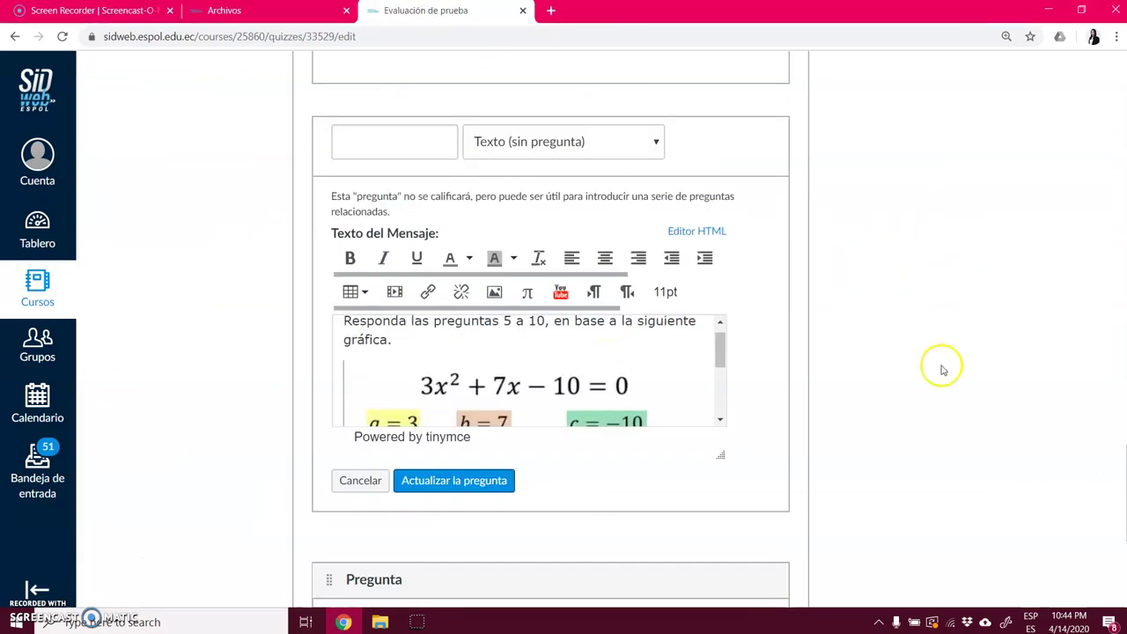
pyautogui.click(495, 294)
pyautogui.click(496, 186)
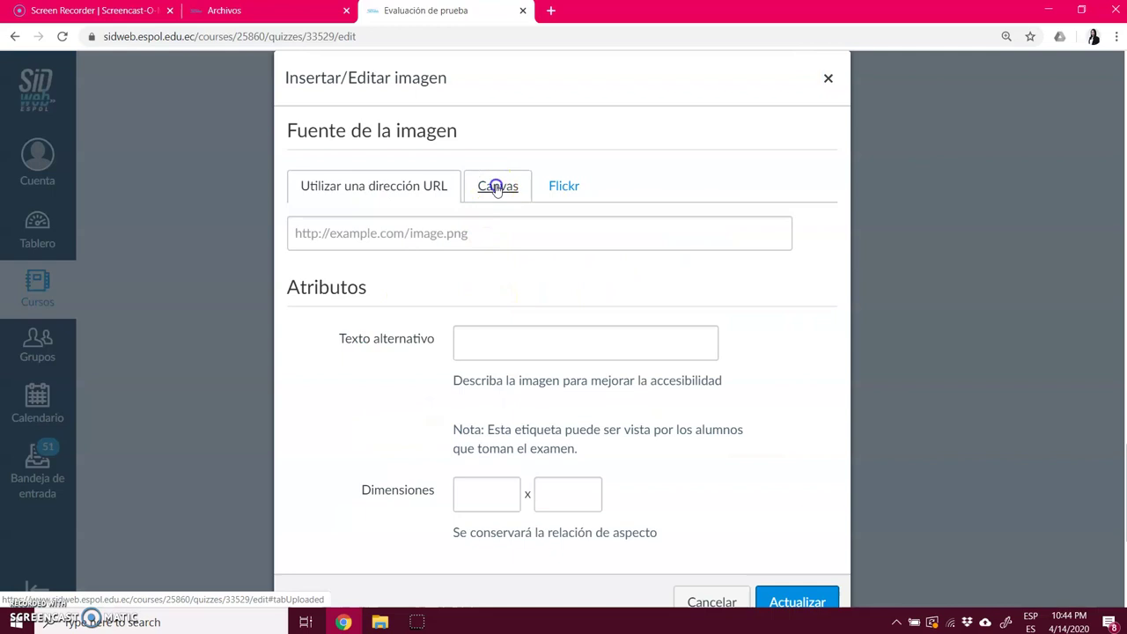
pyautogui.click(344, 243)
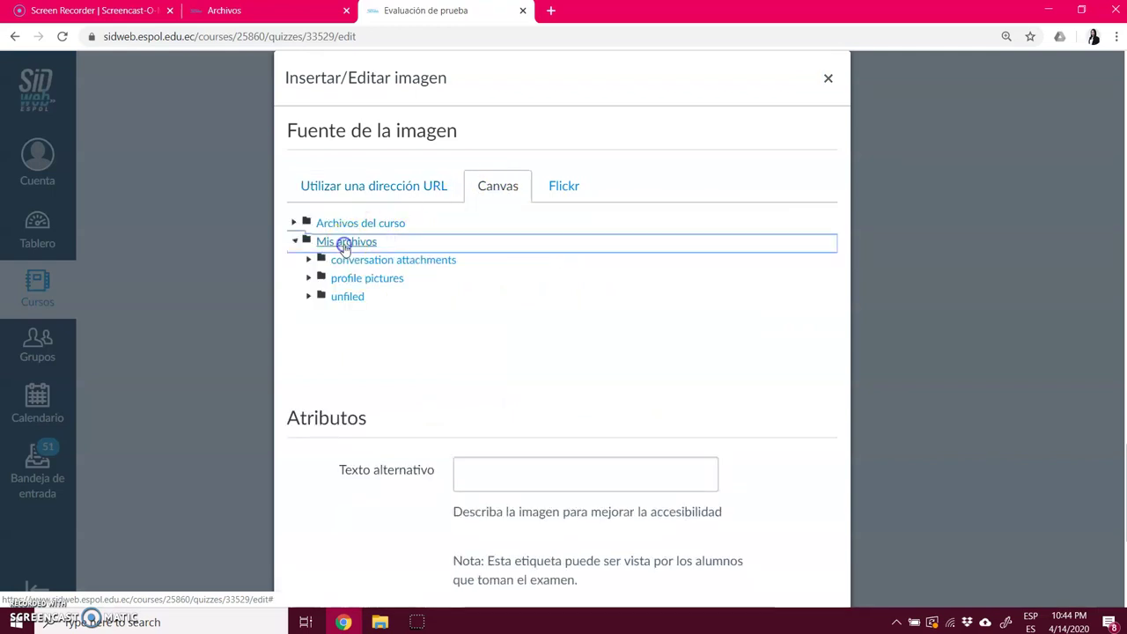
pyautogui.click(354, 226)
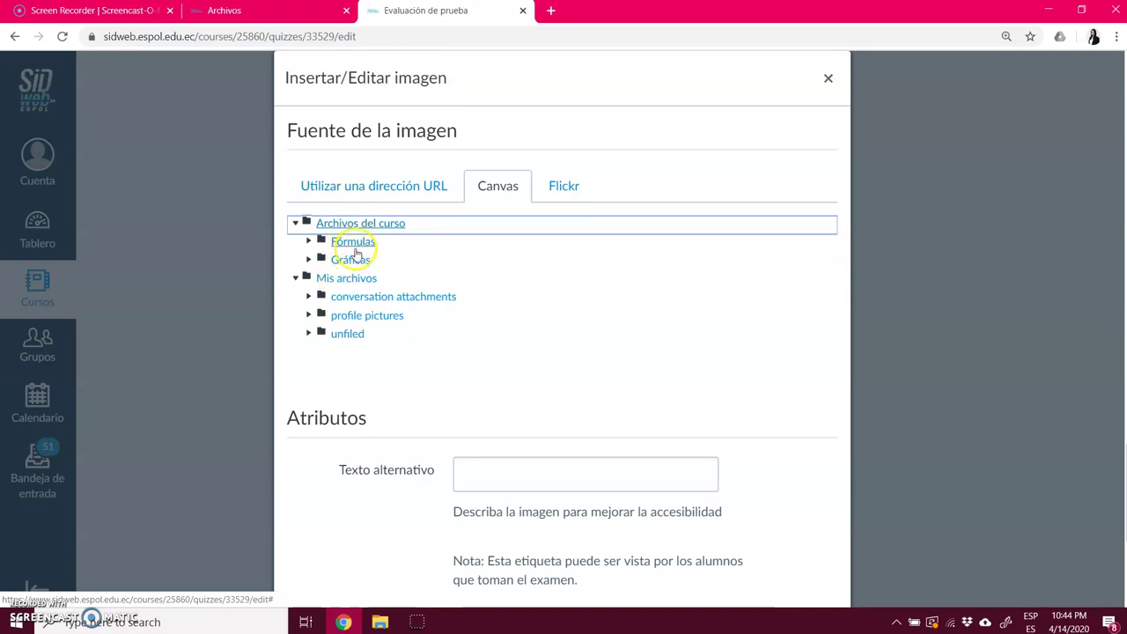
pyautogui.click(352, 260)
pyautogui.click(352, 242)
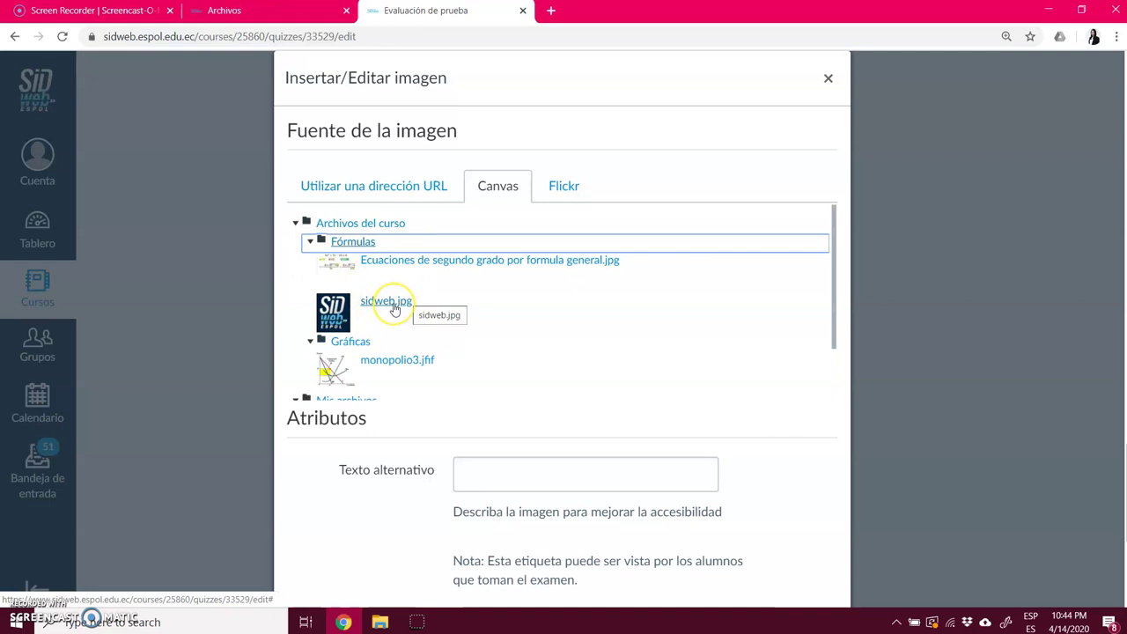
pyautogui.scroll(-5, 772, 338)
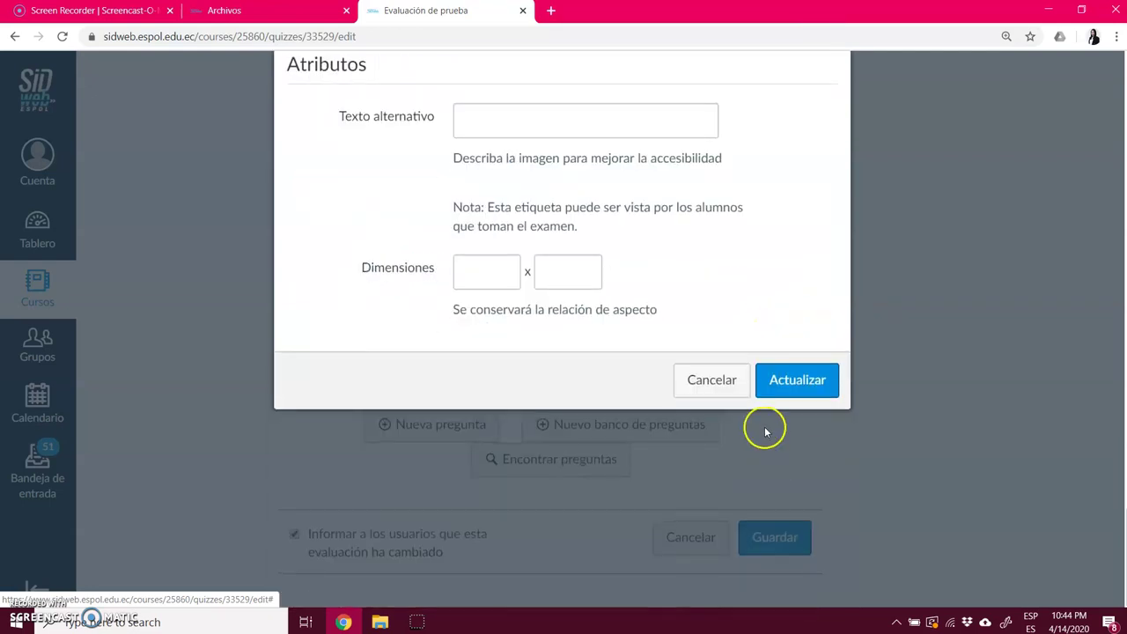
pyautogui.click(705, 388)
# Check the full message of the text block with the quadratic formula image and update it without changes
pyautogui.scroll(3, 546, 317)
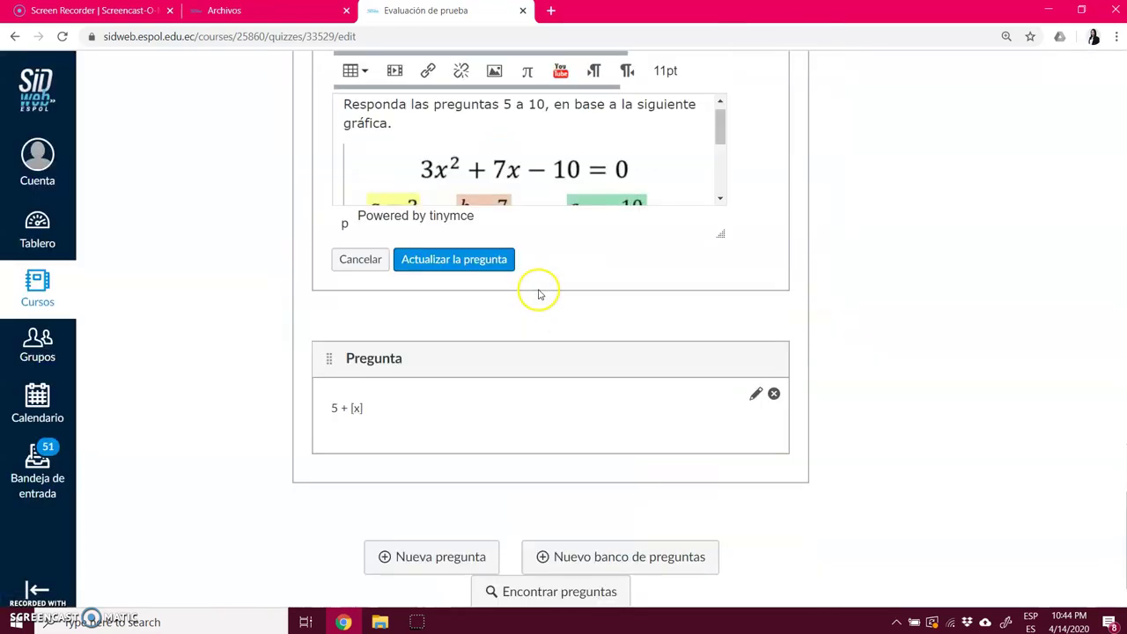
pyautogui.scroll(-4, 442, 313)
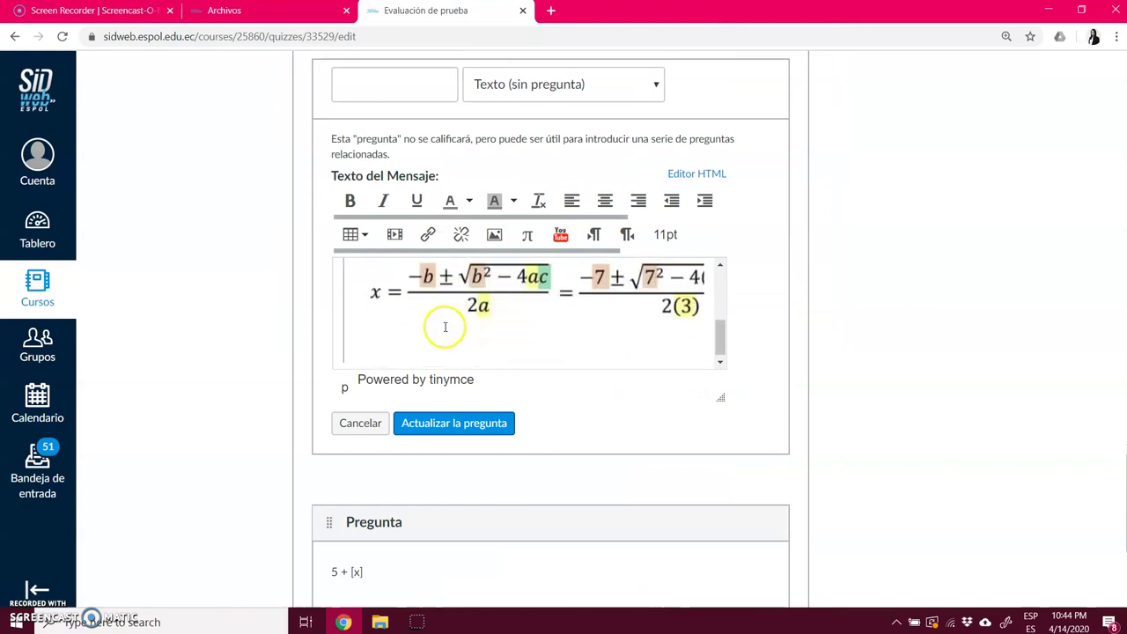
pyautogui.scroll(4, 558, 315)
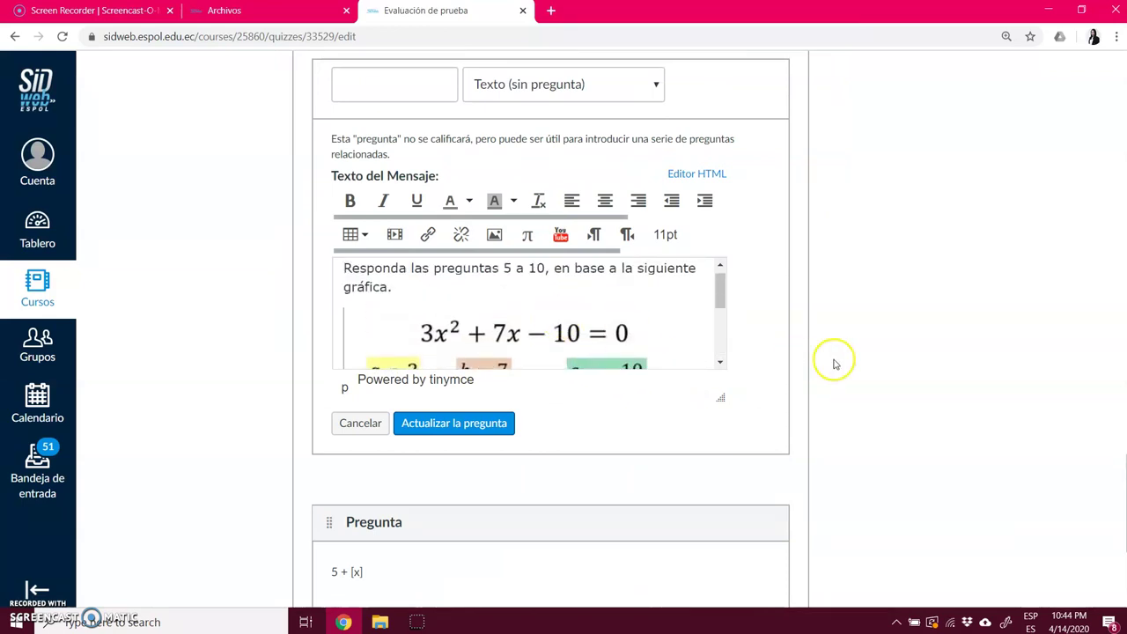
pyautogui.scroll(1, 833, 360)
pyautogui.click(476, 498)
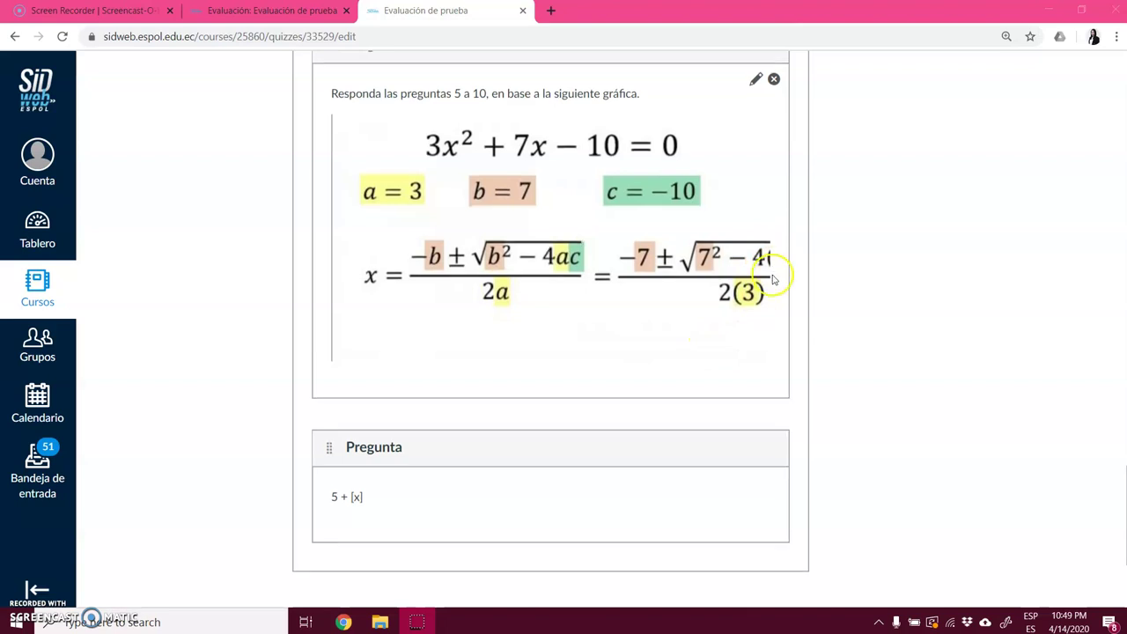
# Open the 5 + [x] formula question for editing and review its instructions and statement
pyautogui.scroll(-3, 767, 275)
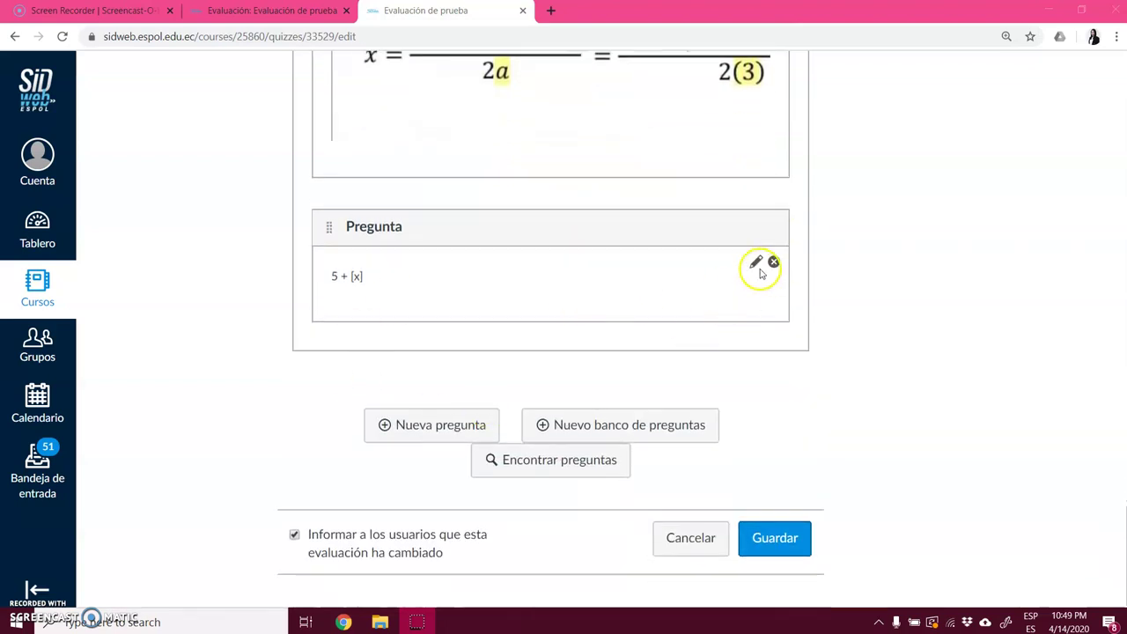
pyautogui.click(754, 263)
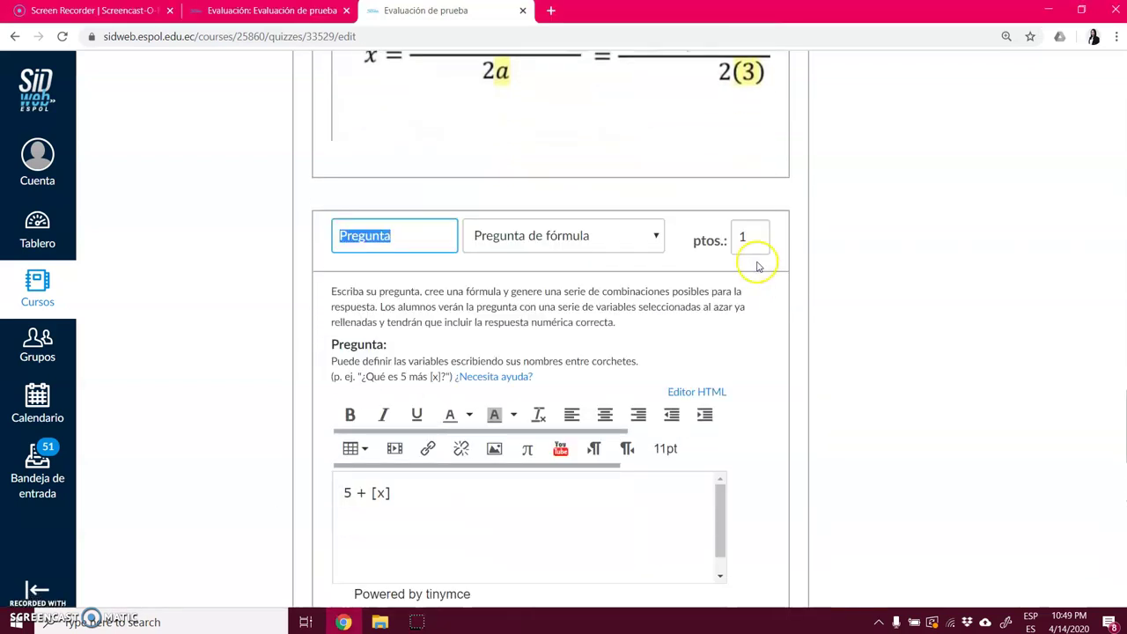
pyautogui.scroll(-3, 762, 275)
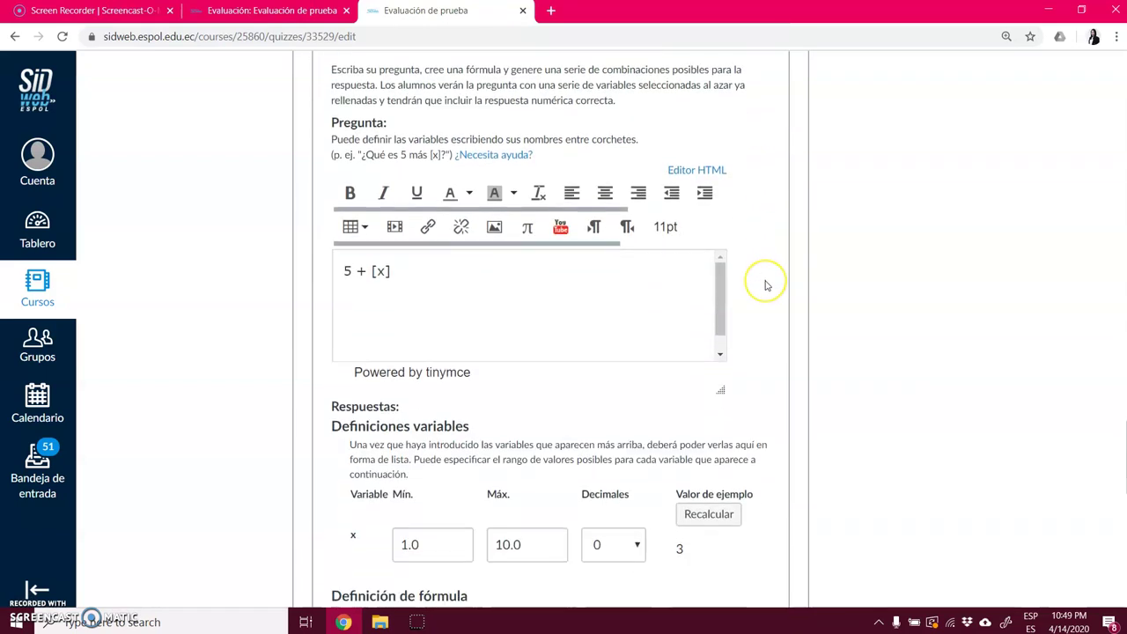
pyautogui.scroll(-1, 766, 284)
pyautogui.scroll(2, 766, 284)
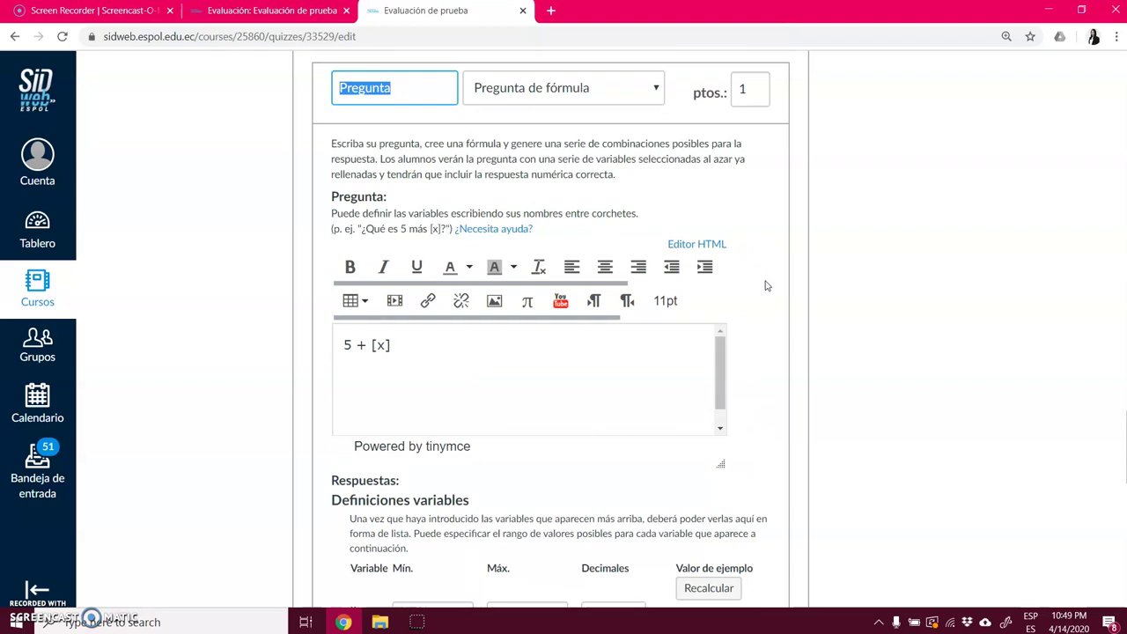
# Compare the formula question's student preview with its [x] placeholder, variable range and formula definition in the editor
pyautogui.click(295, 14)
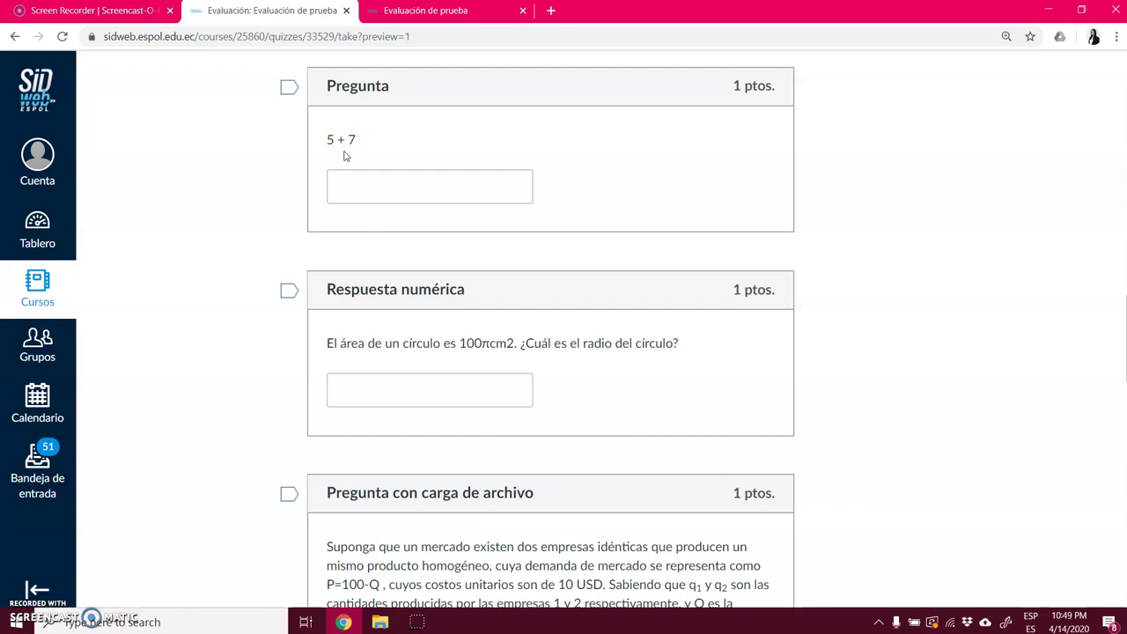
pyautogui.click(444, 12)
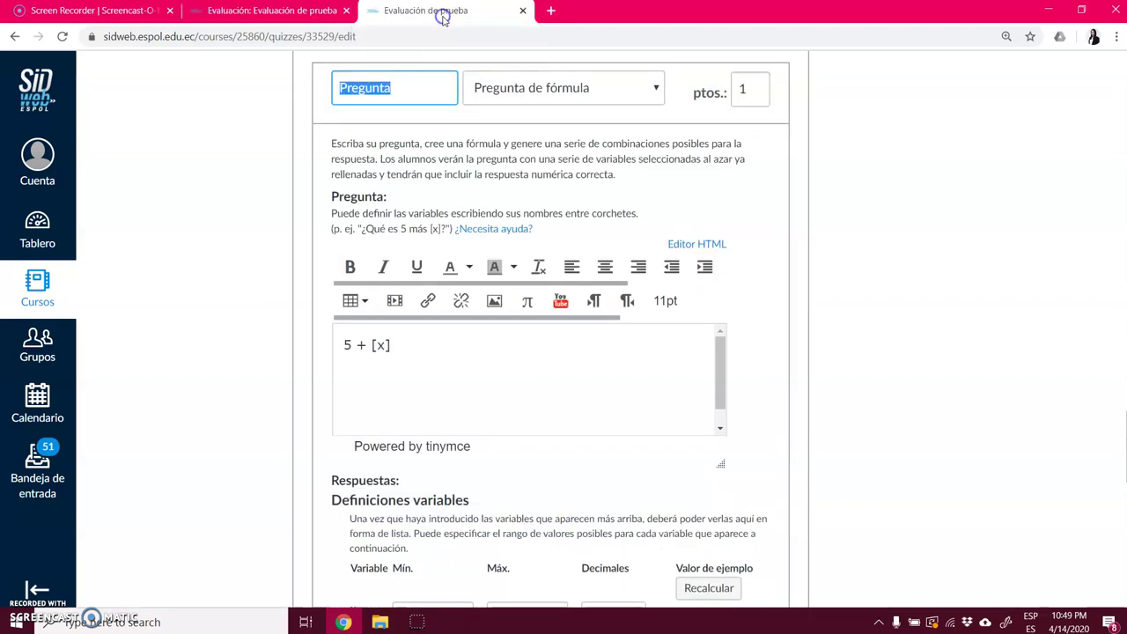
pyautogui.scroll(-2, 841, 202)
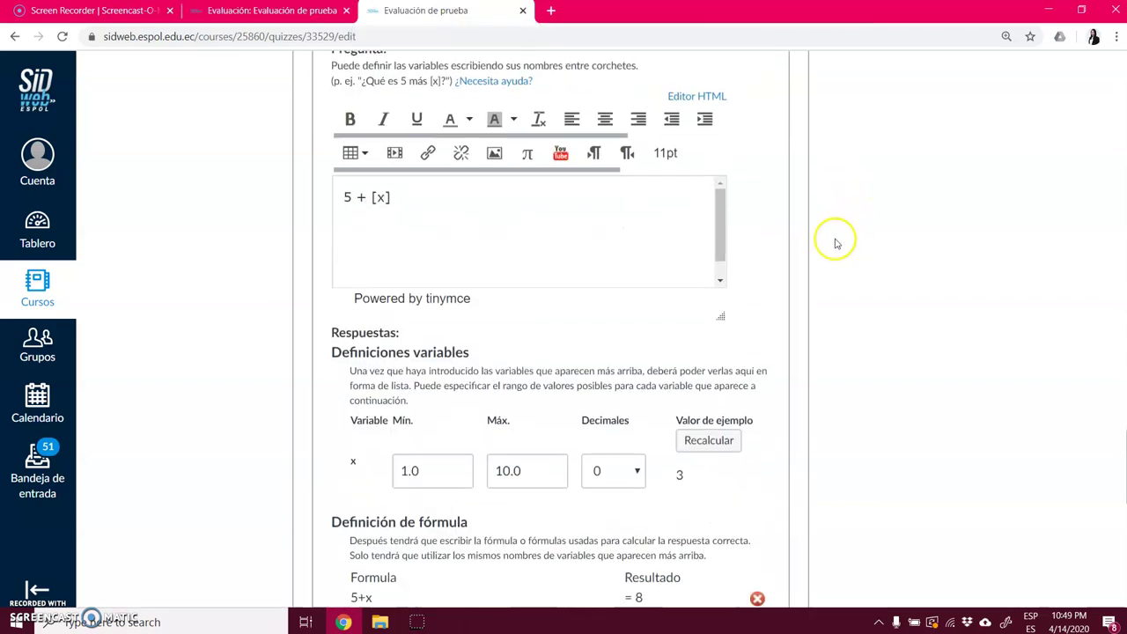
pyautogui.scroll(1, 423, 242)
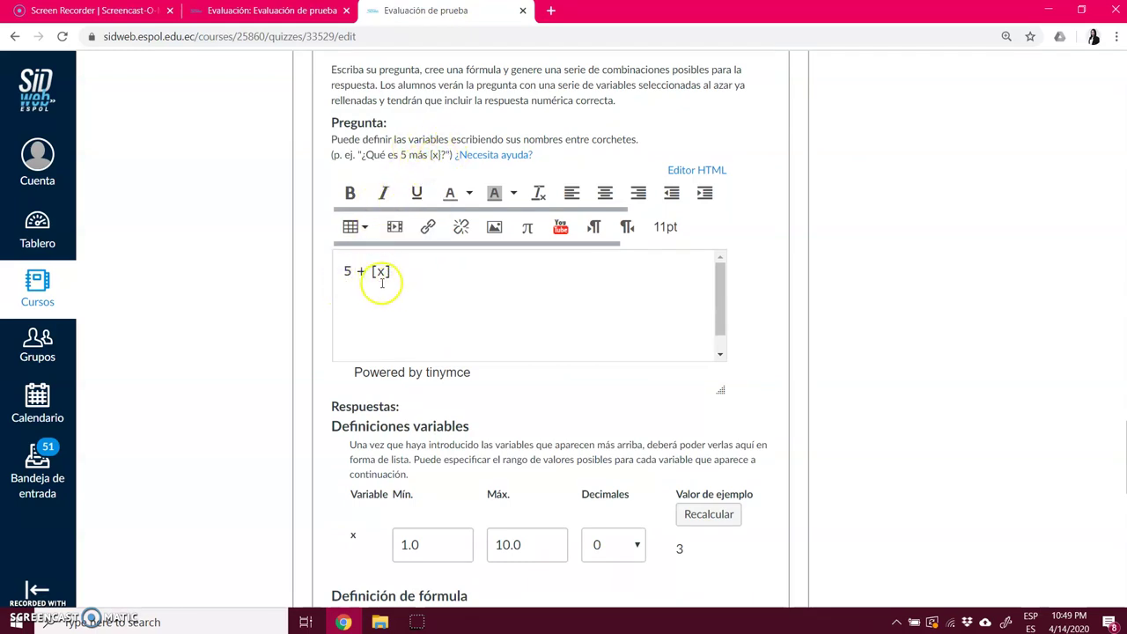
pyautogui.scroll(-1, 817, 387)
pyautogui.scroll(-2, 817, 388)
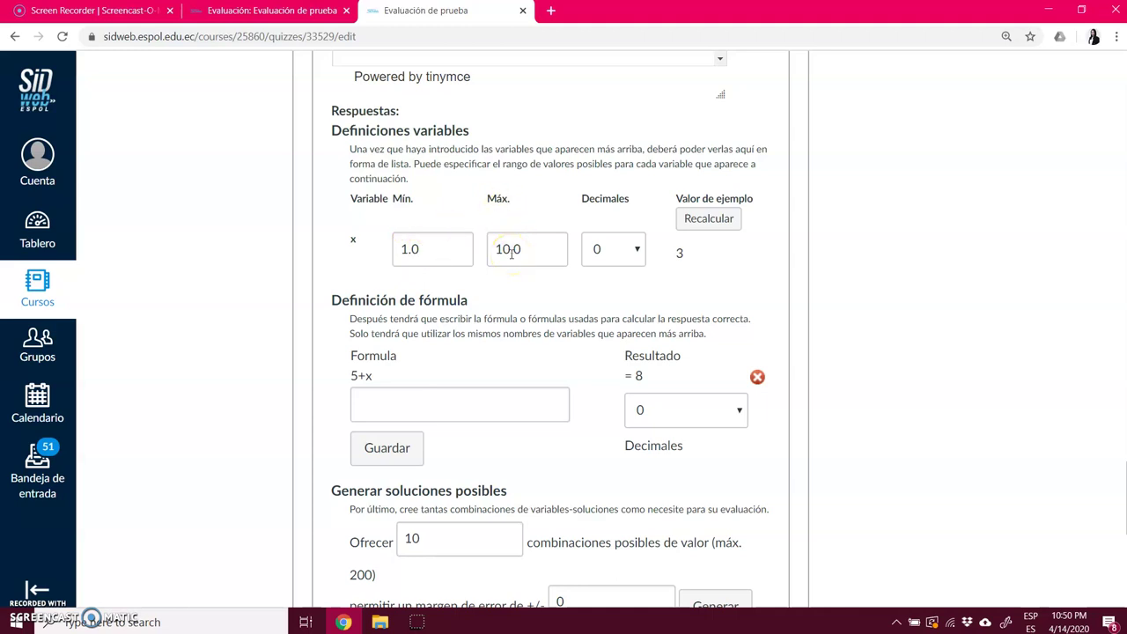
# Try entering 5+x as the formula in the question's formula definition, and clear the entry again
pyautogui.scroll(-2, 629, 281)
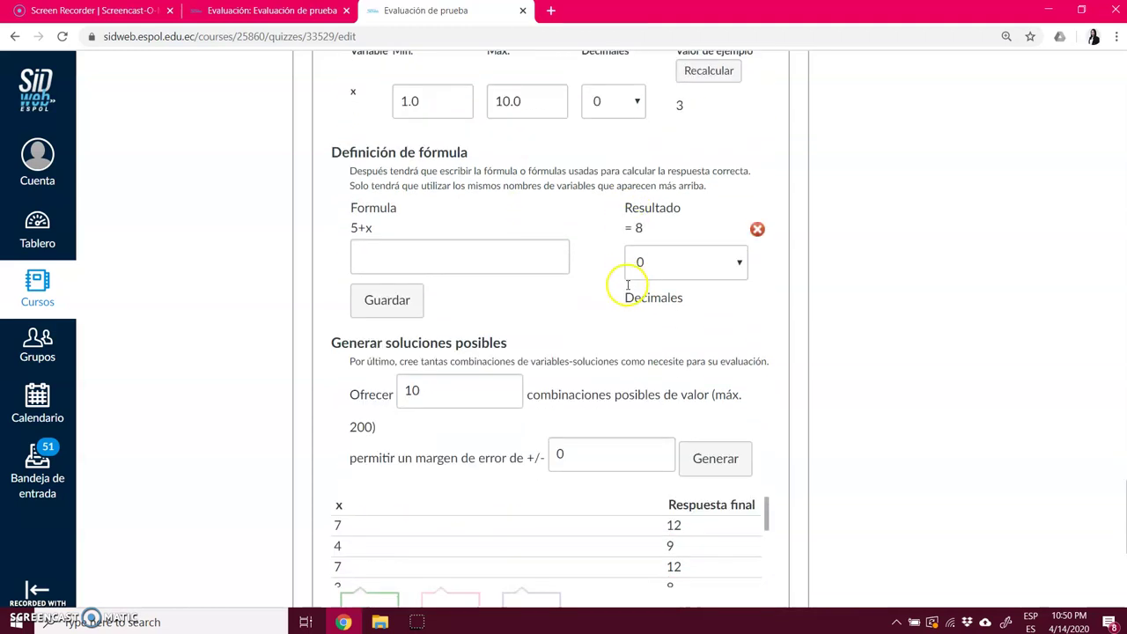
pyautogui.click(365, 257)
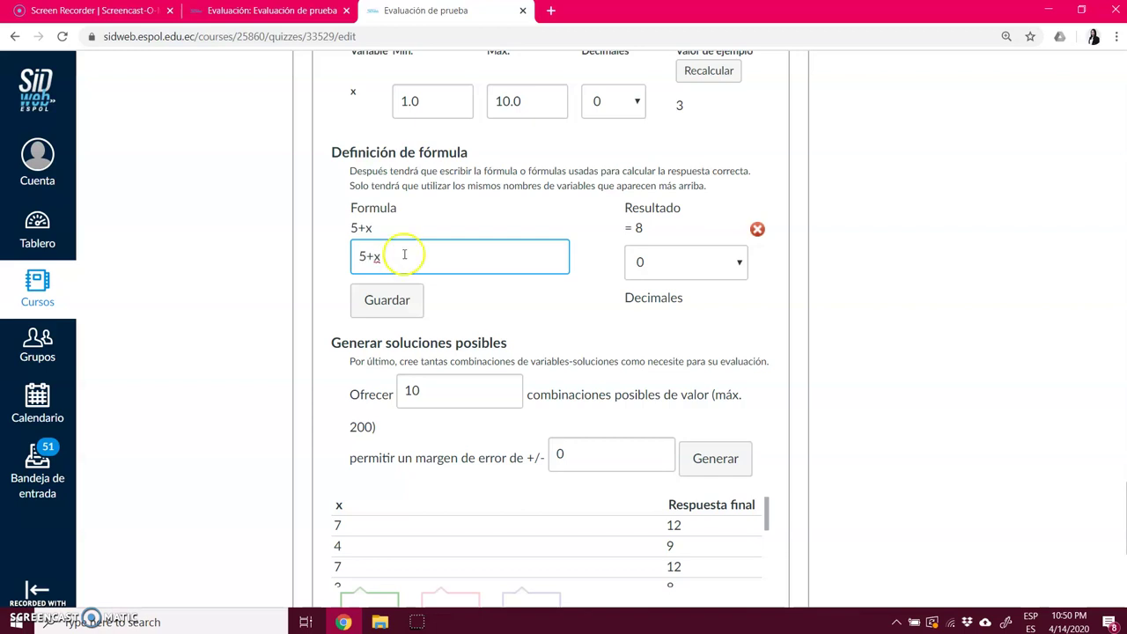
pyautogui.click(411, 260)
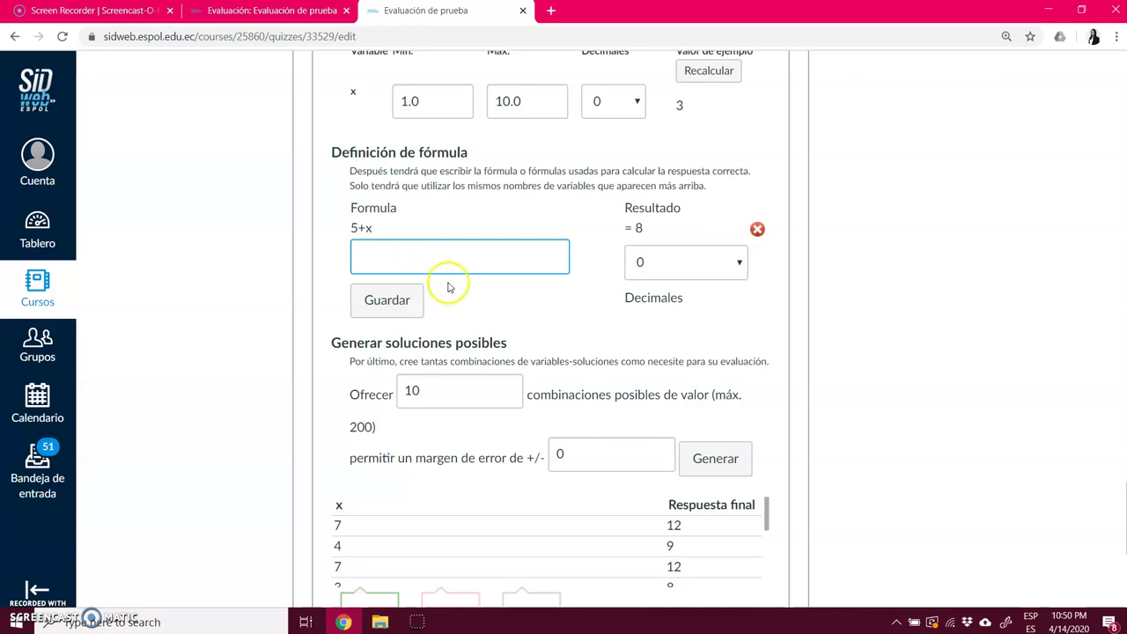
# Review the formula question's number of combinations and error margin, and examine the full list of x values with their final answers
pyautogui.scroll(-3, 478, 308)
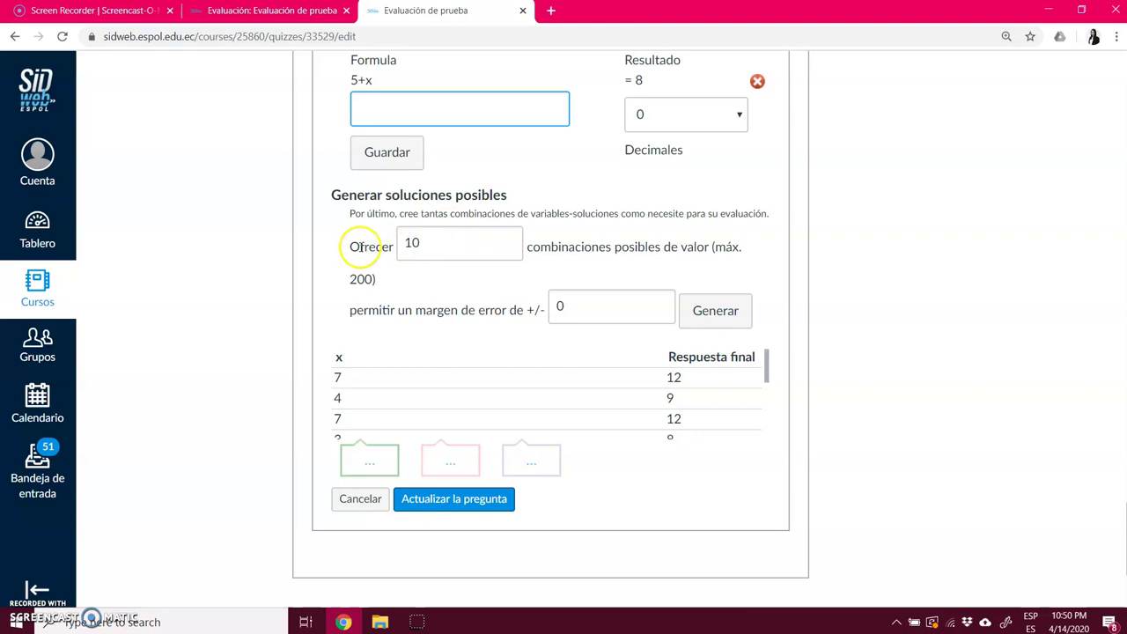
pyautogui.click(422, 244)
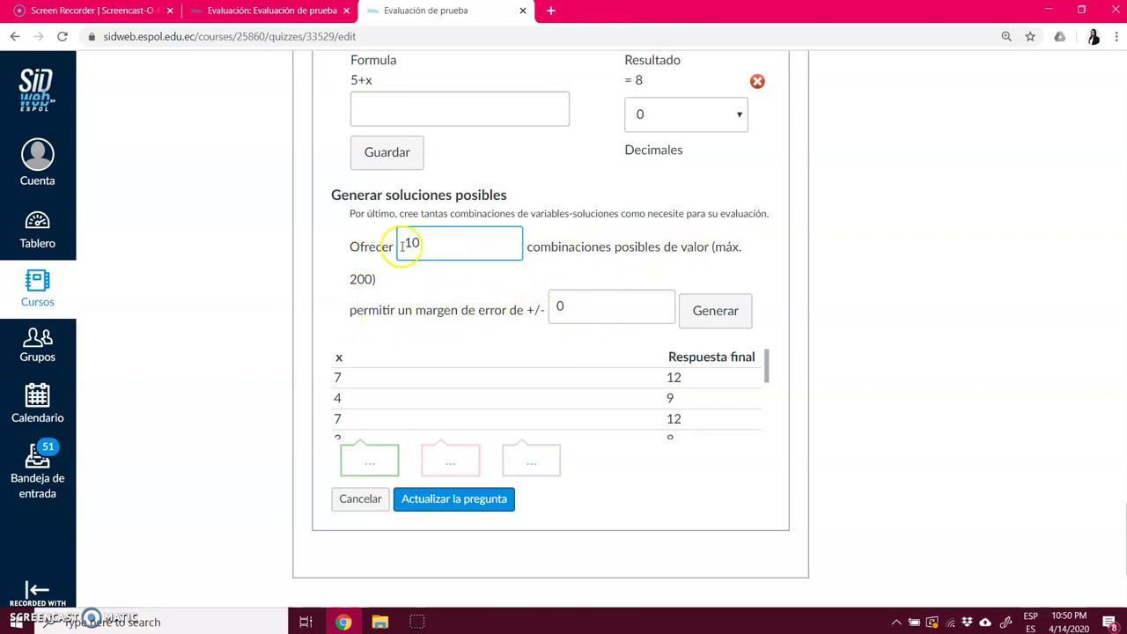
pyautogui.click(695, 309)
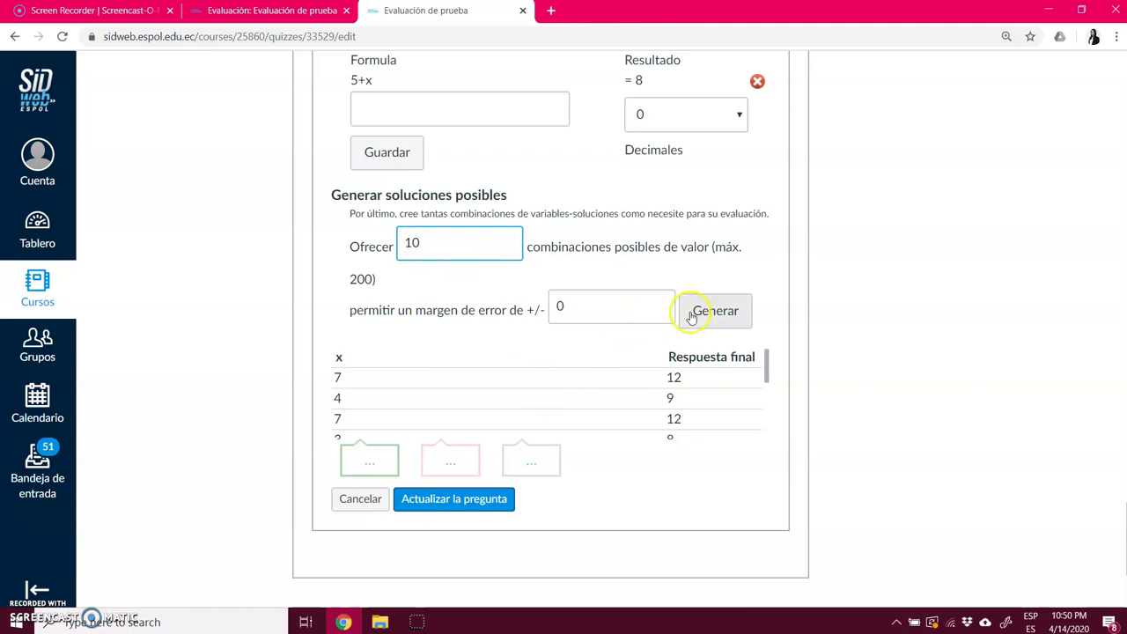
pyautogui.scroll(-2, 446, 348)
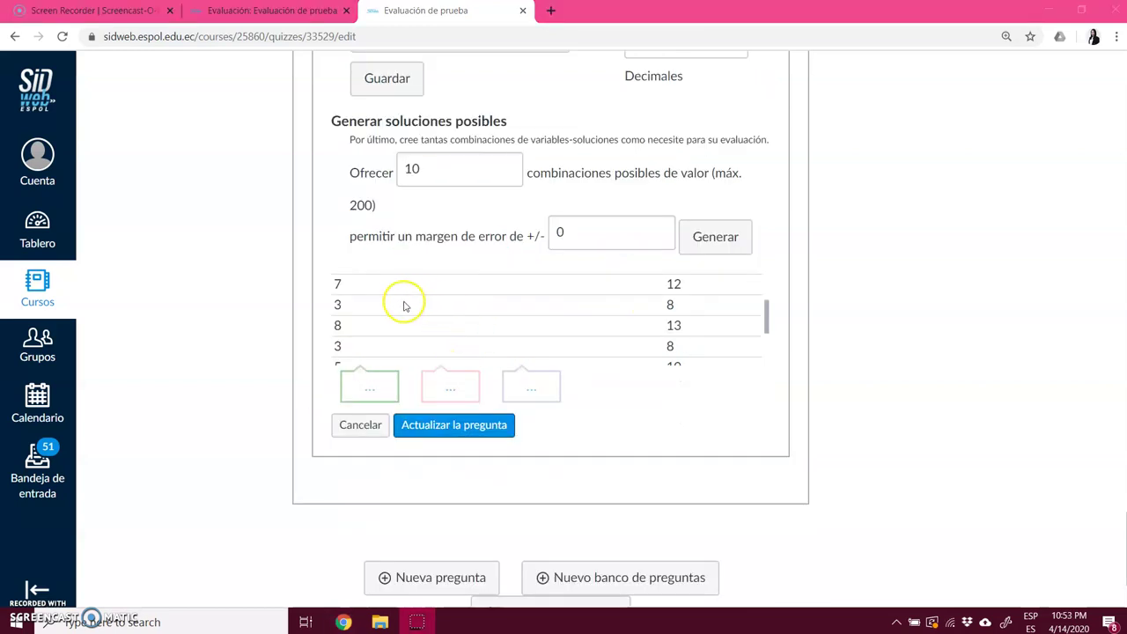
pyautogui.scroll(2, 387, 304)
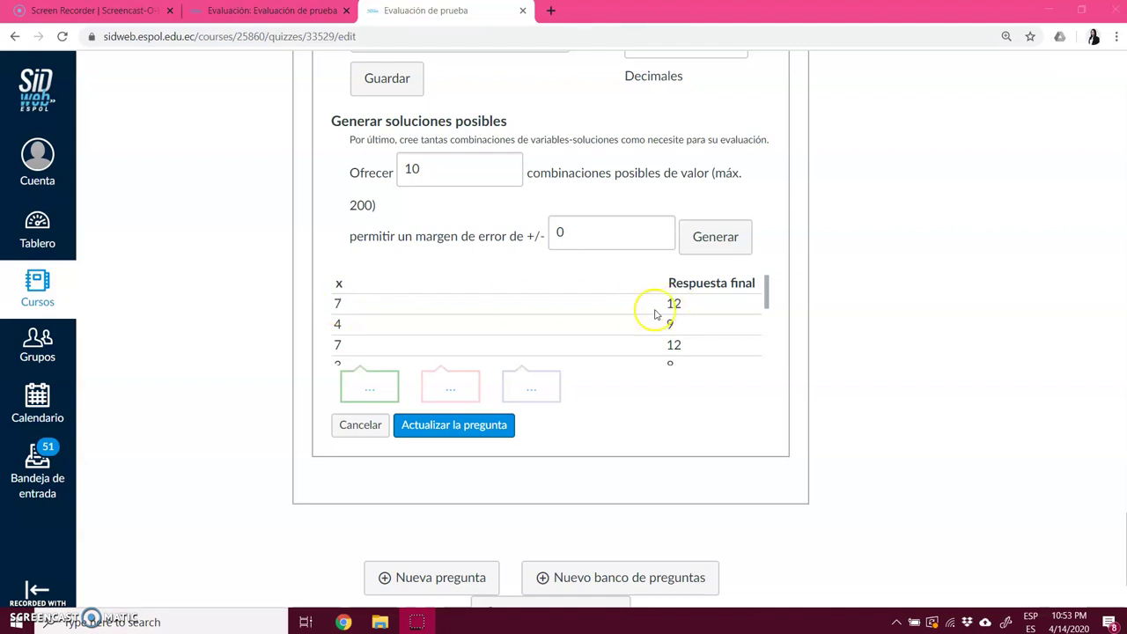
pyautogui.scroll(-3, 647, 309)
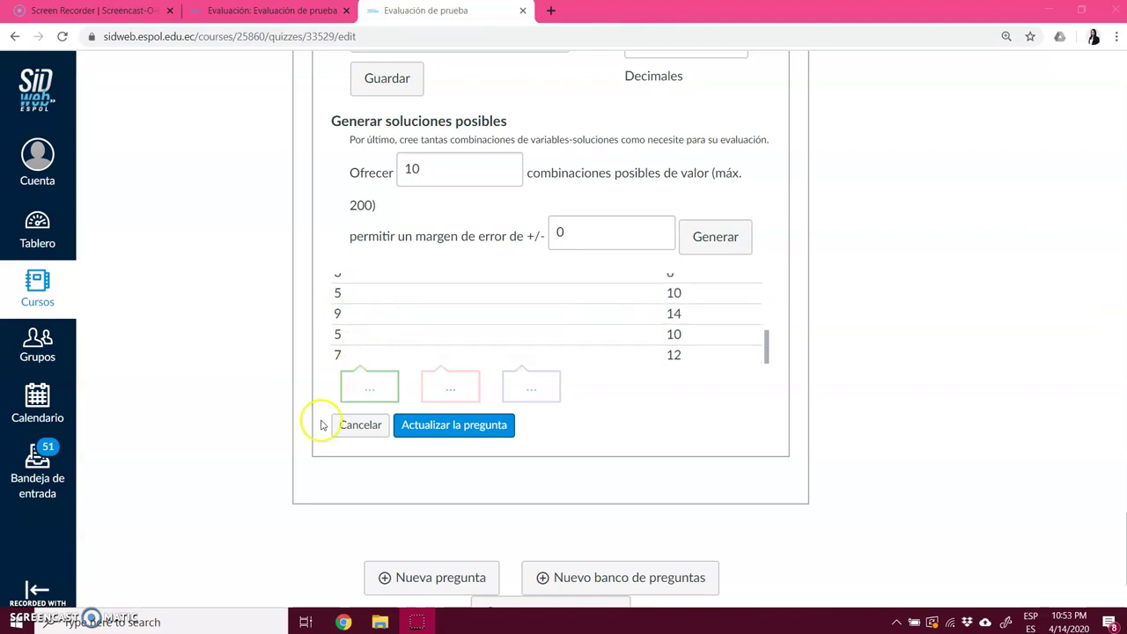